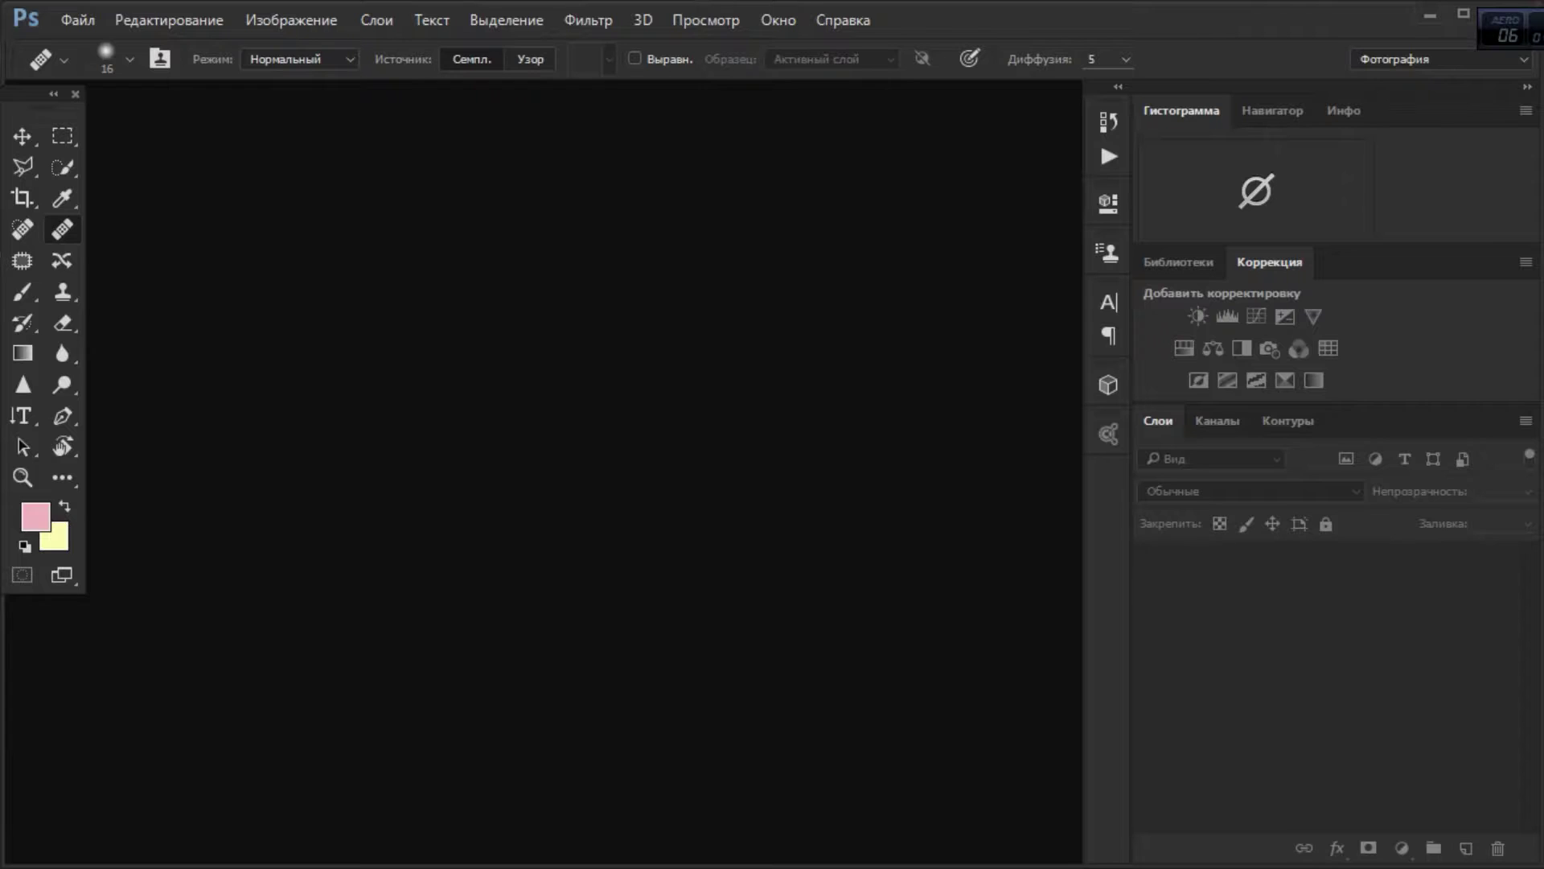
# Open the 'сакура копия' photo in Photoshop and zoom in on it.
pyautogui.click(481, 756)
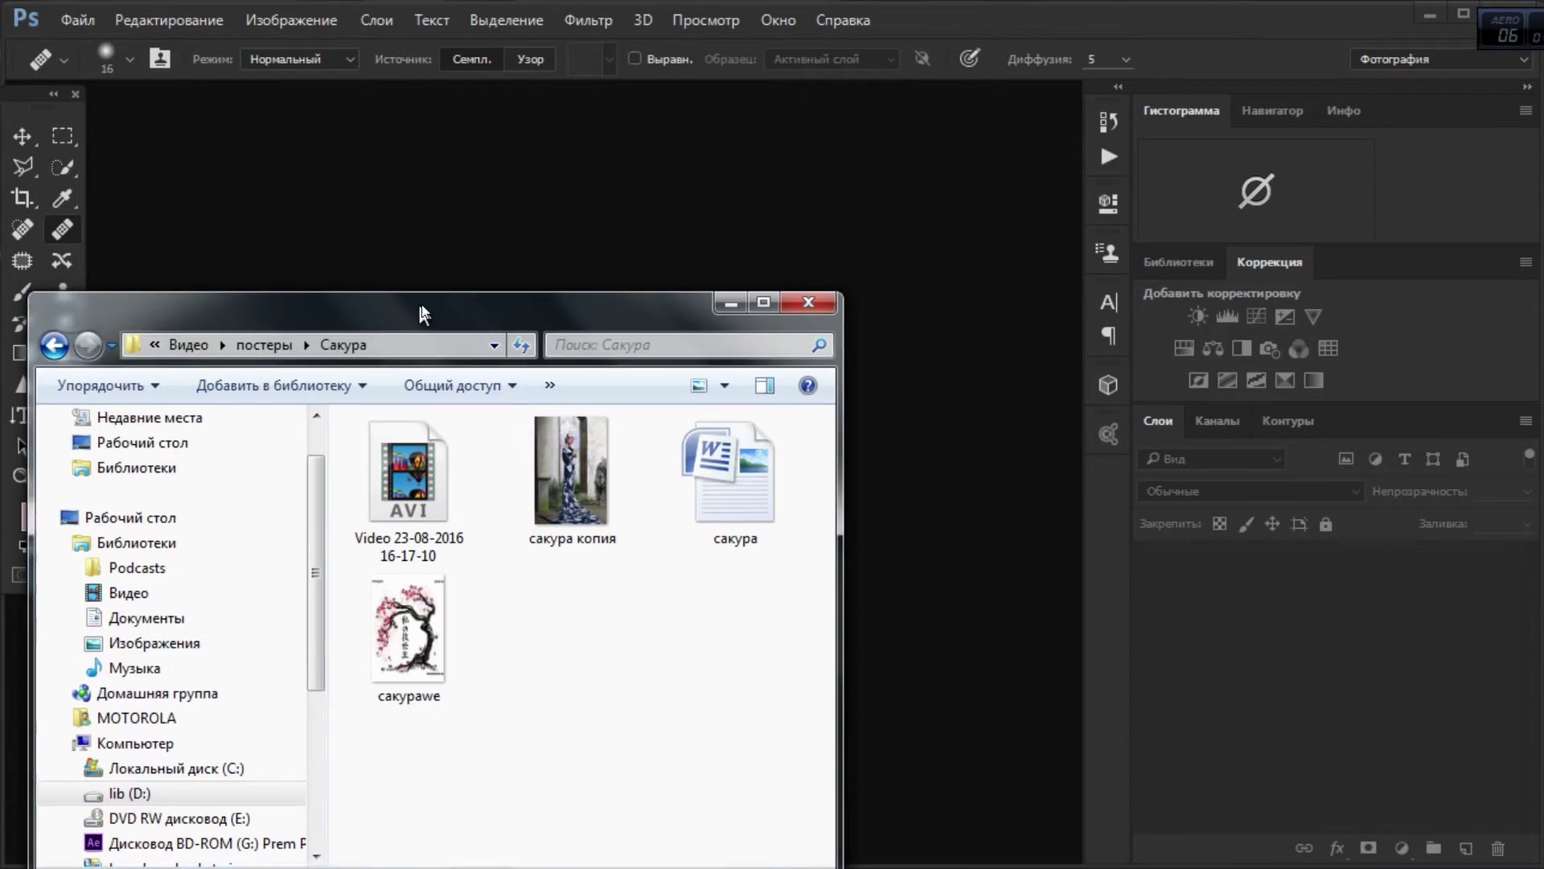
pyautogui.moveTo(413, 305); pyautogui.dragTo(1046, 343)
pyautogui.click(1197, 506)
pyautogui.click(364, 533)
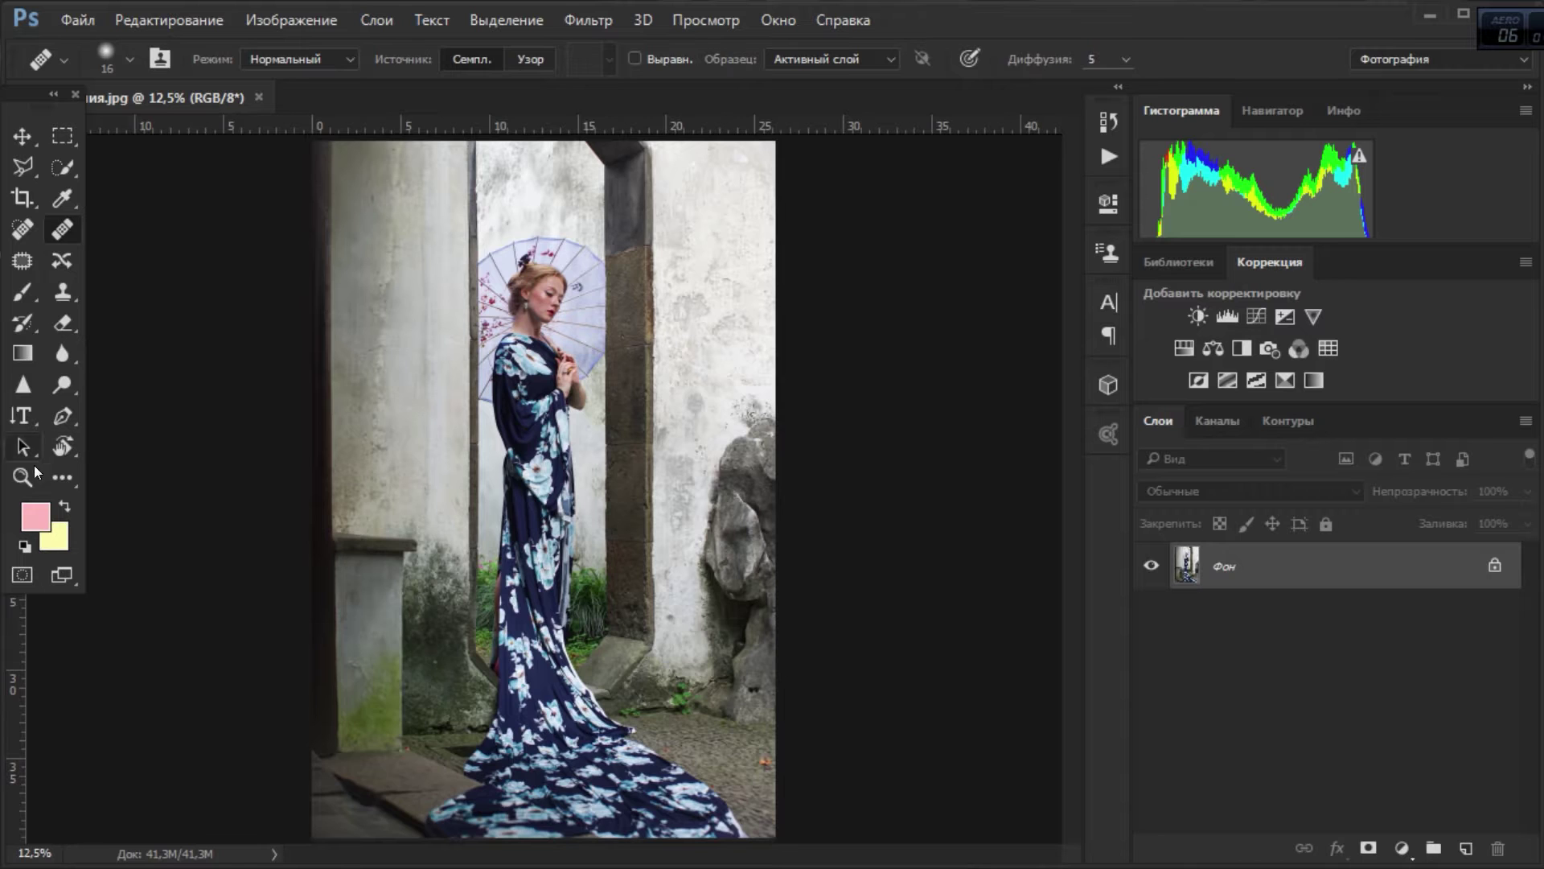
pyautogui.click(32, 475)
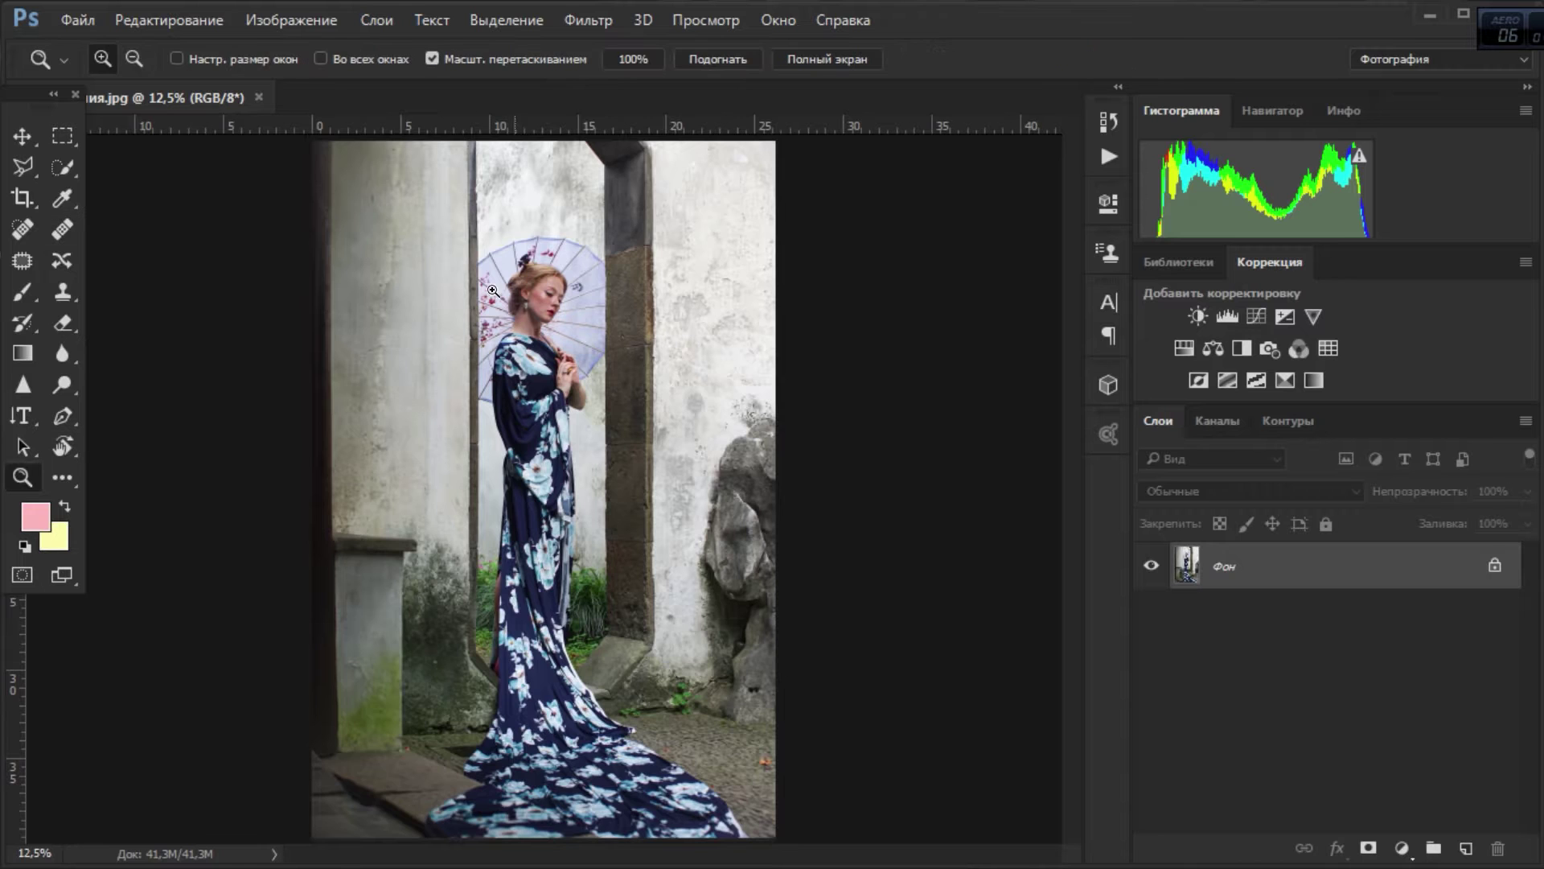
pyautogui.moveTo(505, 270); pyautogui.dragTo(534, 269)
# Duplicate the Фон background layer, hide the original, and launch the Camera Raw Filter.
pyautogui.moveTo(1376, 559); pyautogui.dragTo(1468, 845)
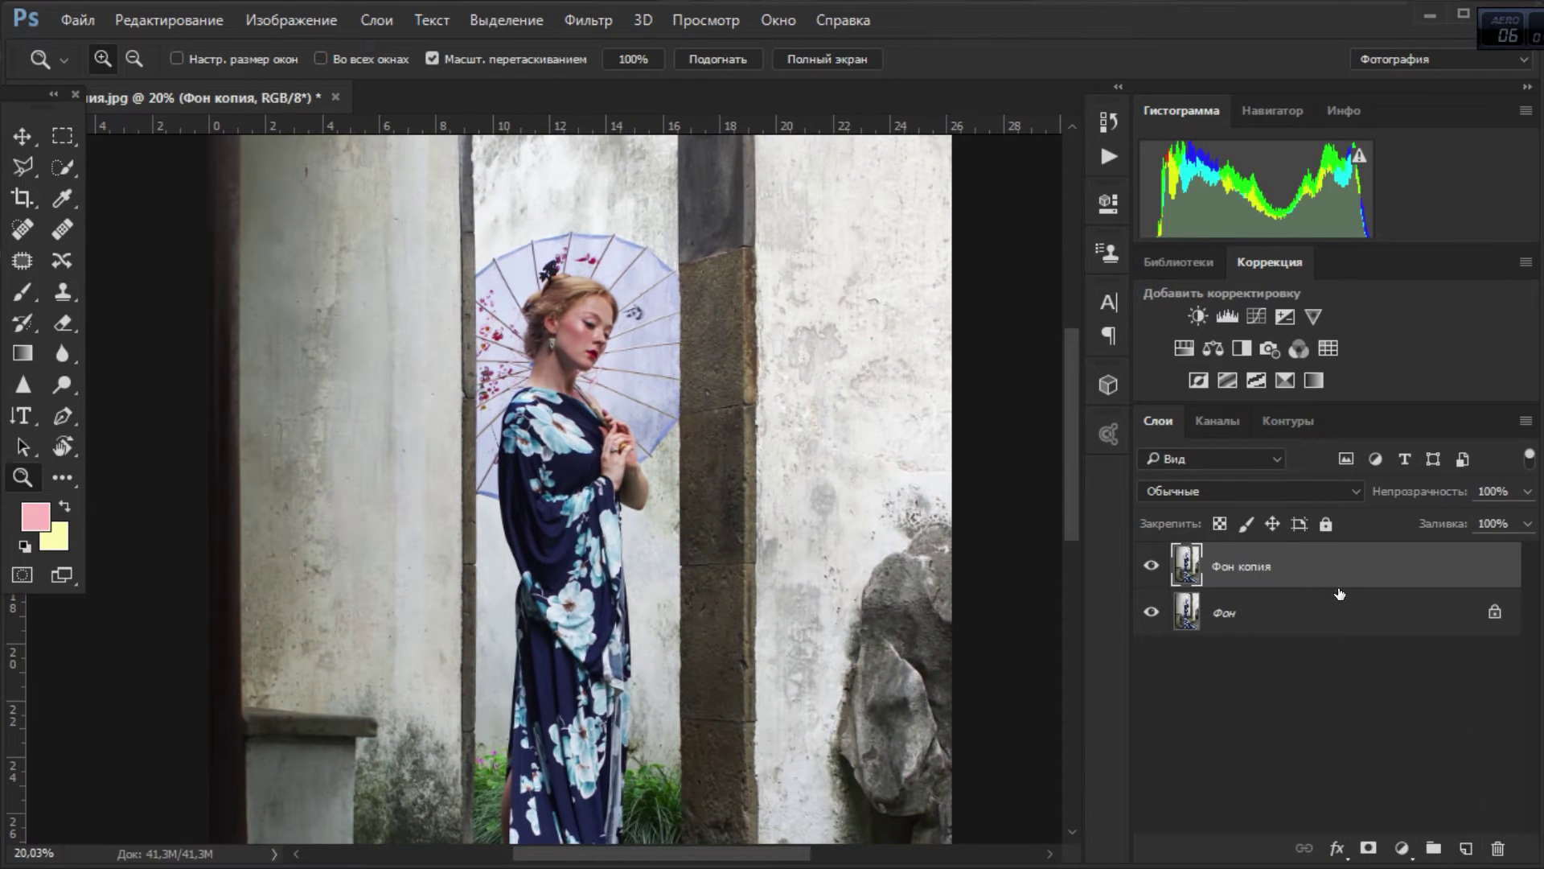
pyautogui.click(1151, 613)
pyautogui.click(588, 20)
pyautogui.click(713, 160)
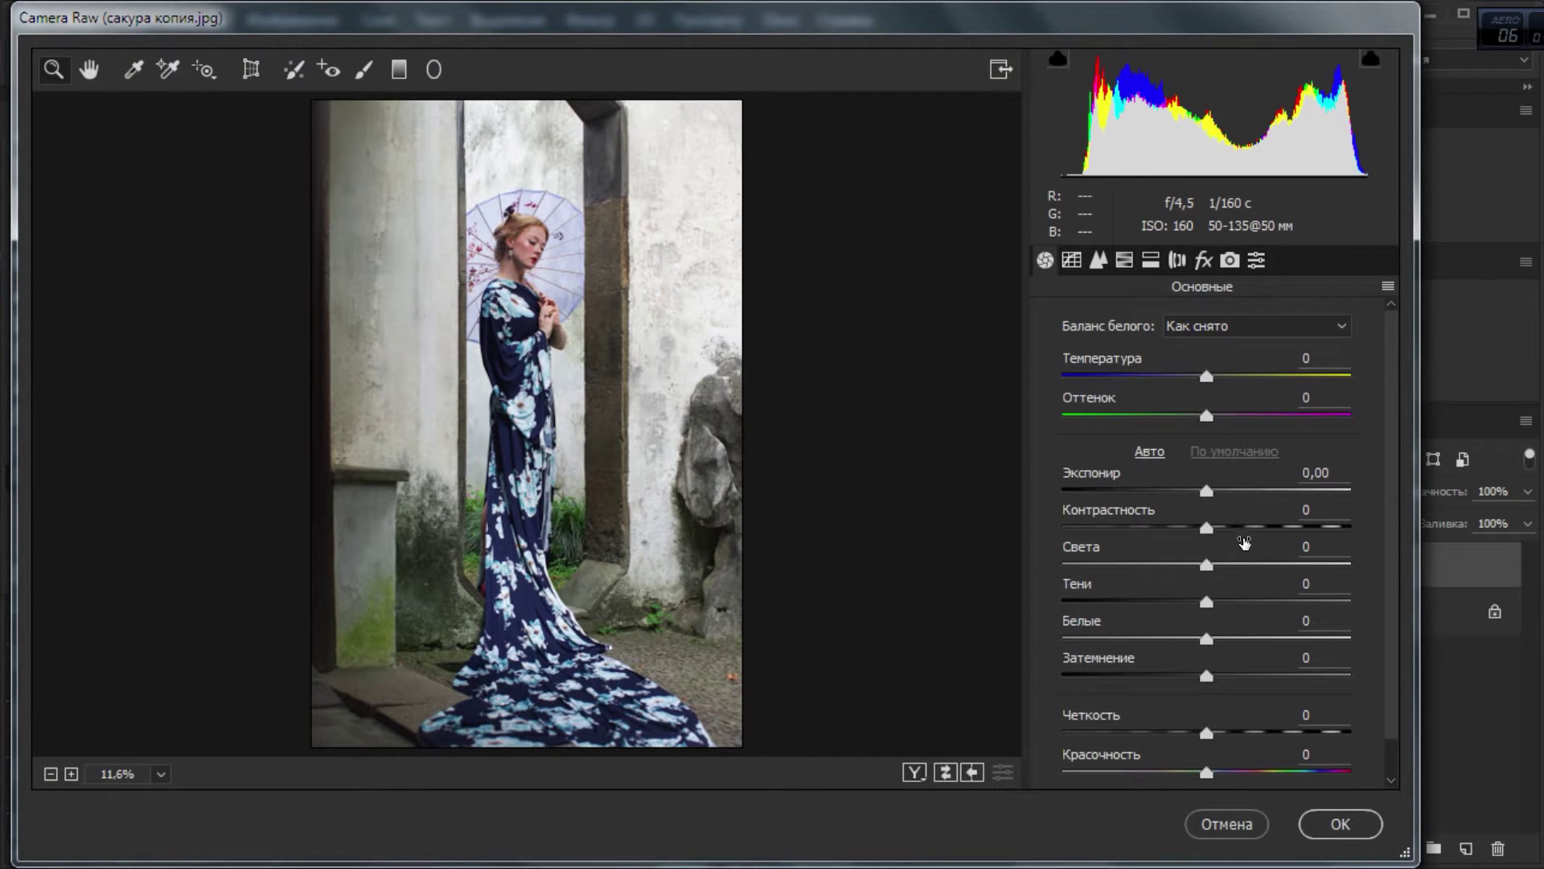
# Set Camera Raw Shadows -65, Blacks +4, Saturation -12, and zoom to the umbrella.
pyautogui.moveTo(1212, 609); pyautogui.dragTo(1114, 616)
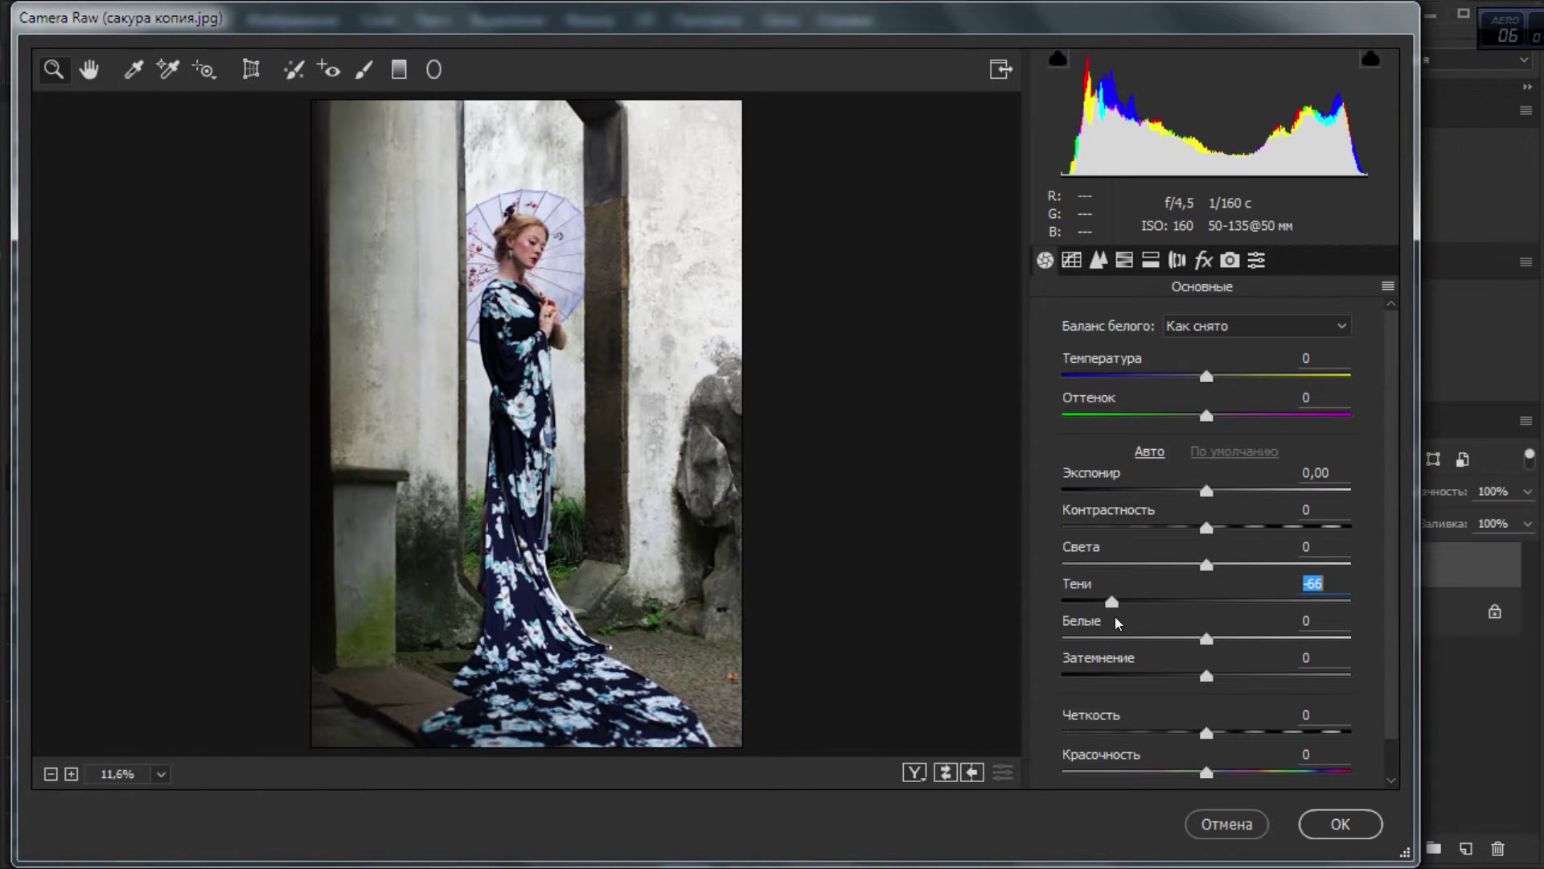
pyautogui.moveTo(1207, 676); pyautogui.dragTo(1213, 676)
pyautogui.scroll(-1, 1212, 676)
pyautogui.moveTo(1207, 769); pyautogui.dragTo(1190, 771)
pyautogui.click(458, 194)
pyautogui.moveTo(459, 193)
pyautogui.mouseDown()
pyautogui.moveTo(593, 359)
pyautogui.moveTo(600, 332)
pyautogui.mouseUp()
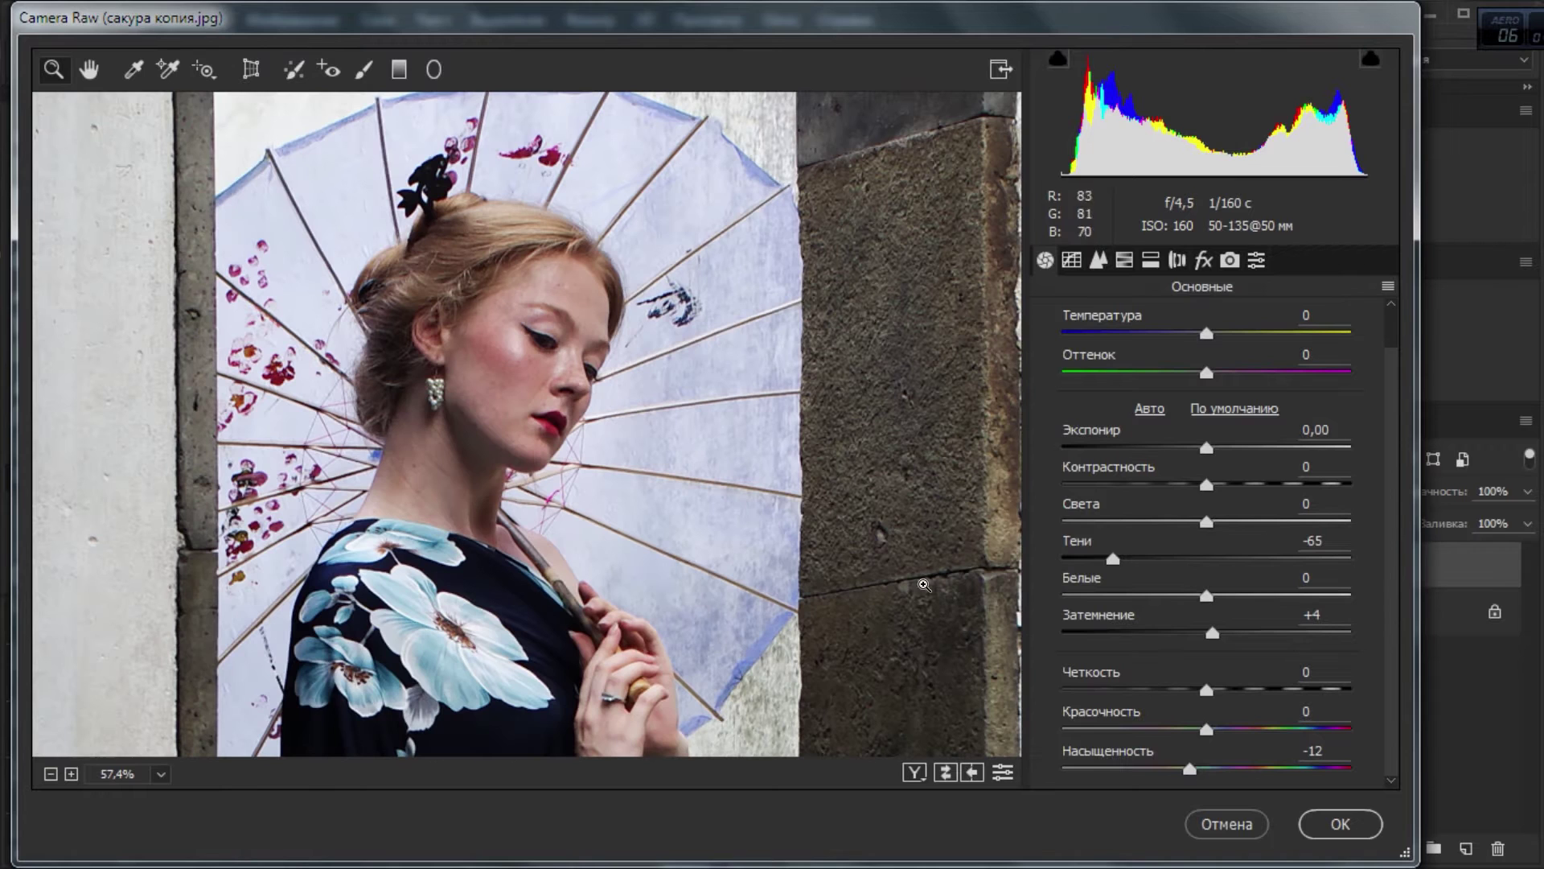
# In Camera Calibration set Red Primary hue +34, saturation -46; Blue Primary hue -47, saturation +43.
pyautogui.click(1230, 260)
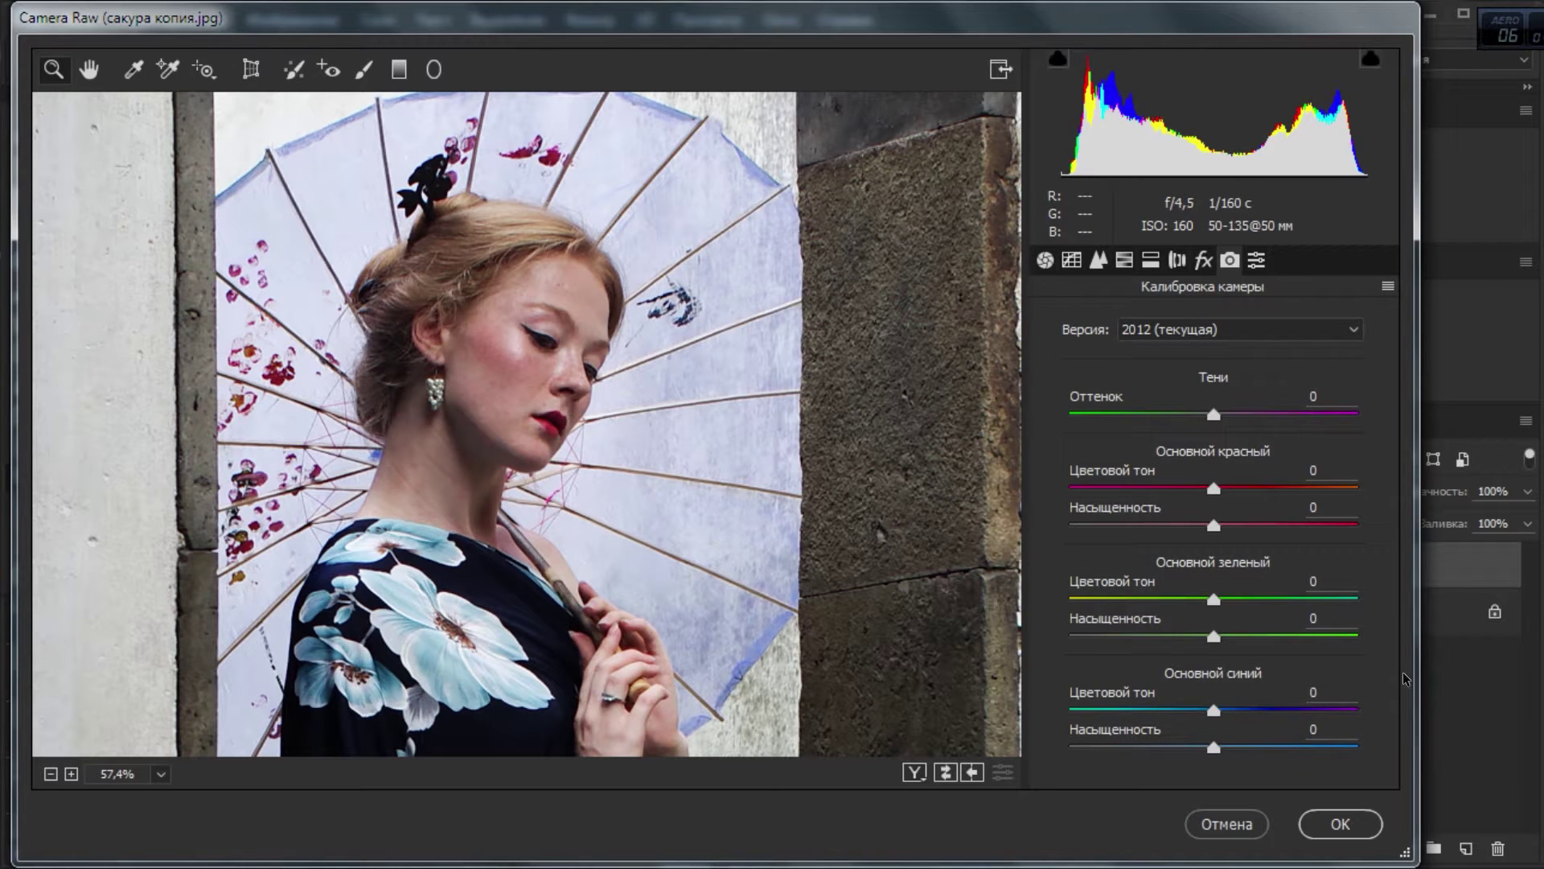
pyautogui.moveTo(1216, 492); pyautogui.dragTo(1263, 500)
pyautogui.moveTo(1214, 711)
pyautogui.mouseDown()
pyautogui.moveTo(1146, 717)
pyautogui.moveTo(1277, 746)
pyautogui.mouseUp()
pyautogui.moveTo(1214, 526); pyautogui.dragTo(1150, 540)
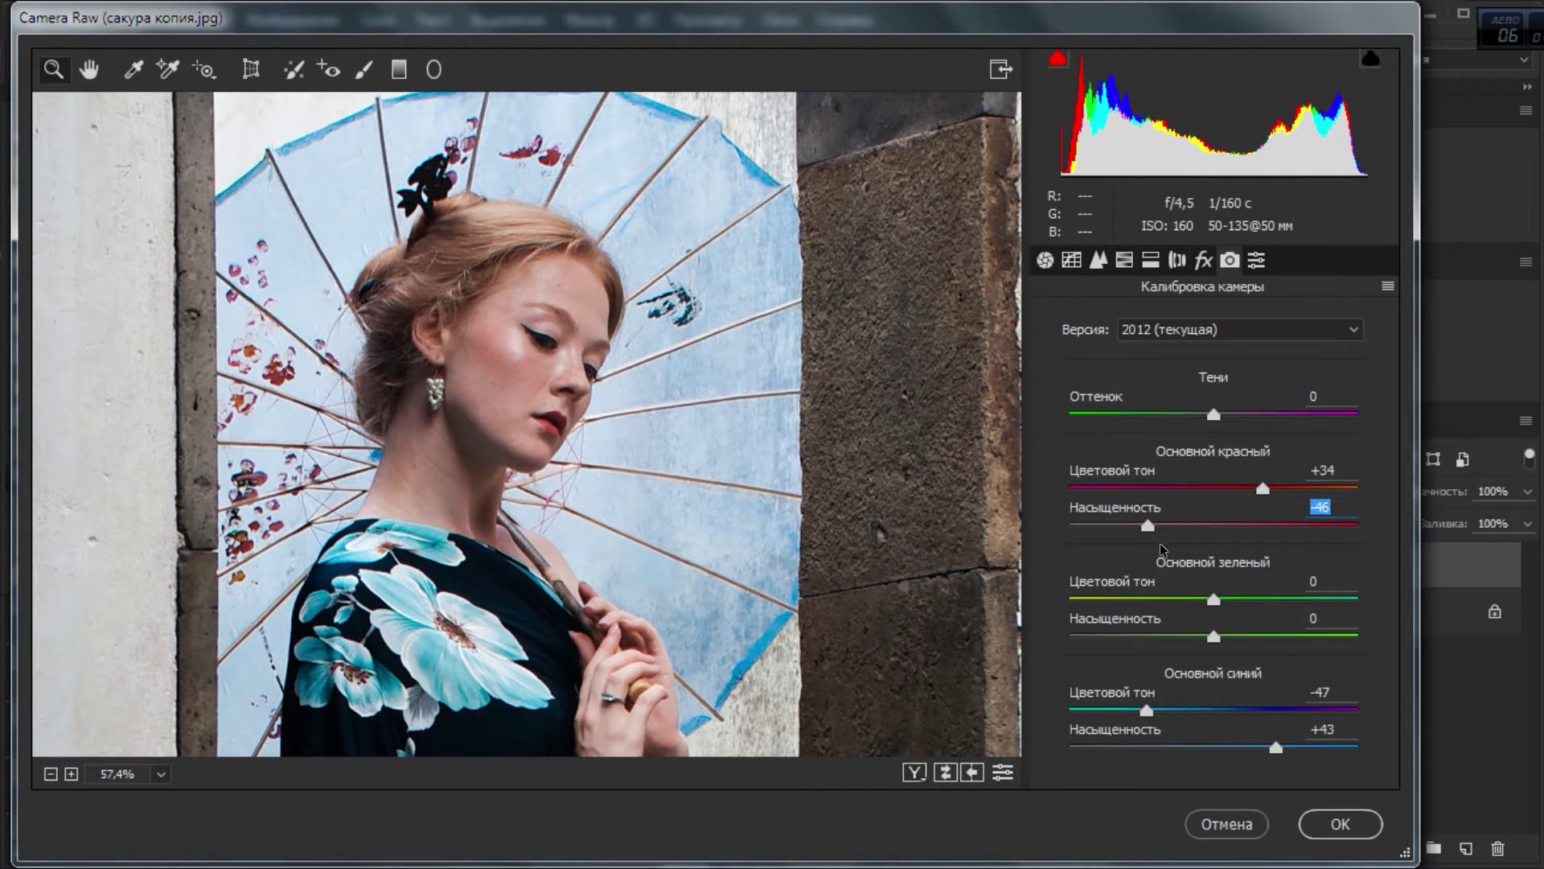
# Apply the Camera Raw grade and toggle the layer to compare before and after.
pyautogui.click(1336, 824)
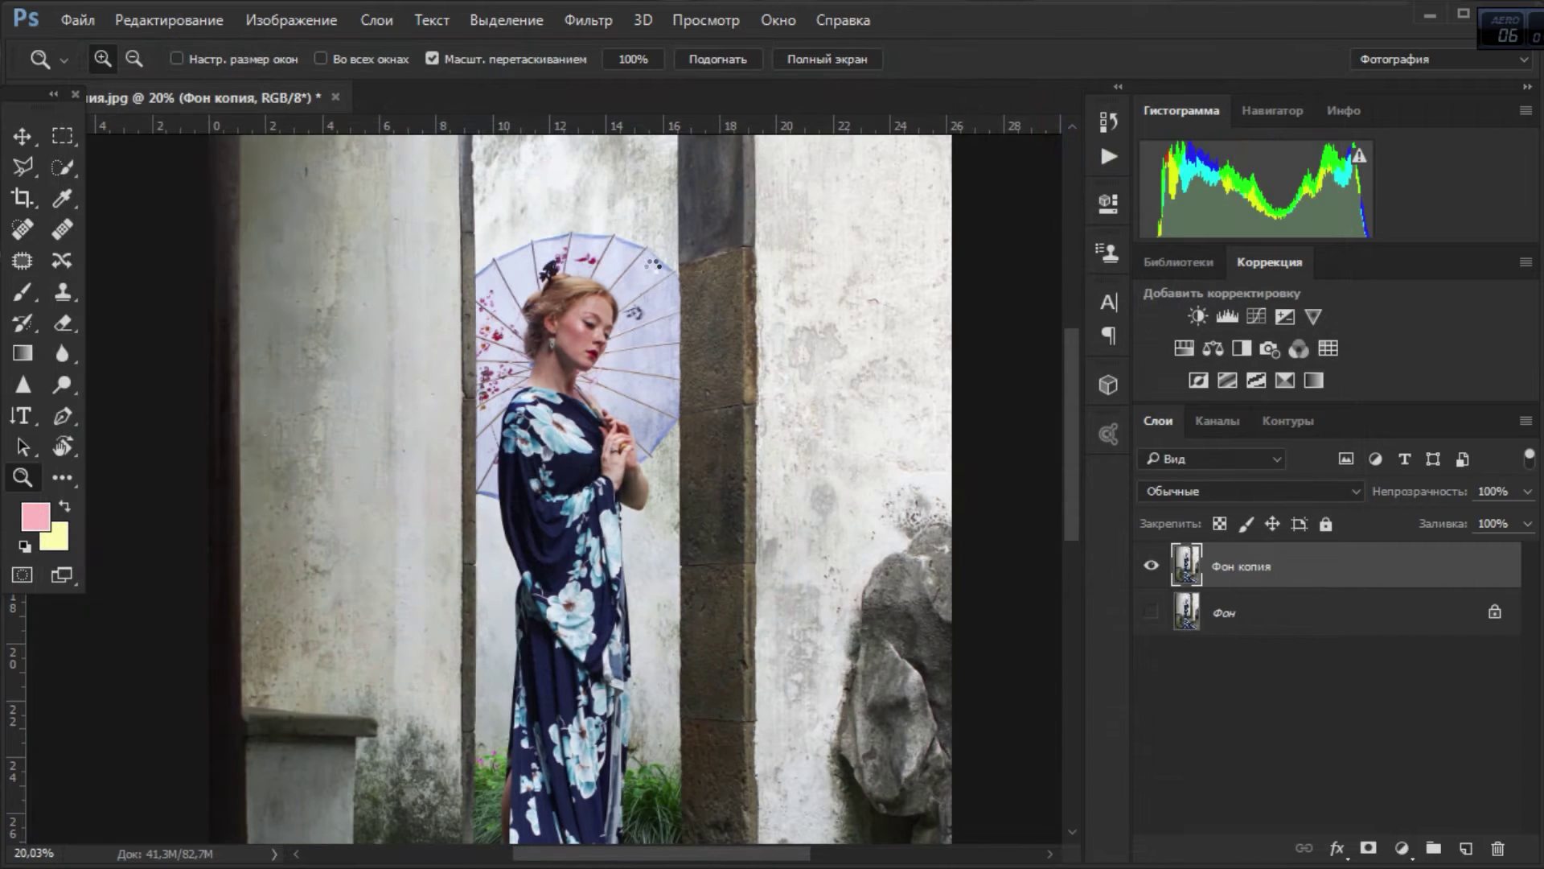
pyautogui.click(1152, 565)
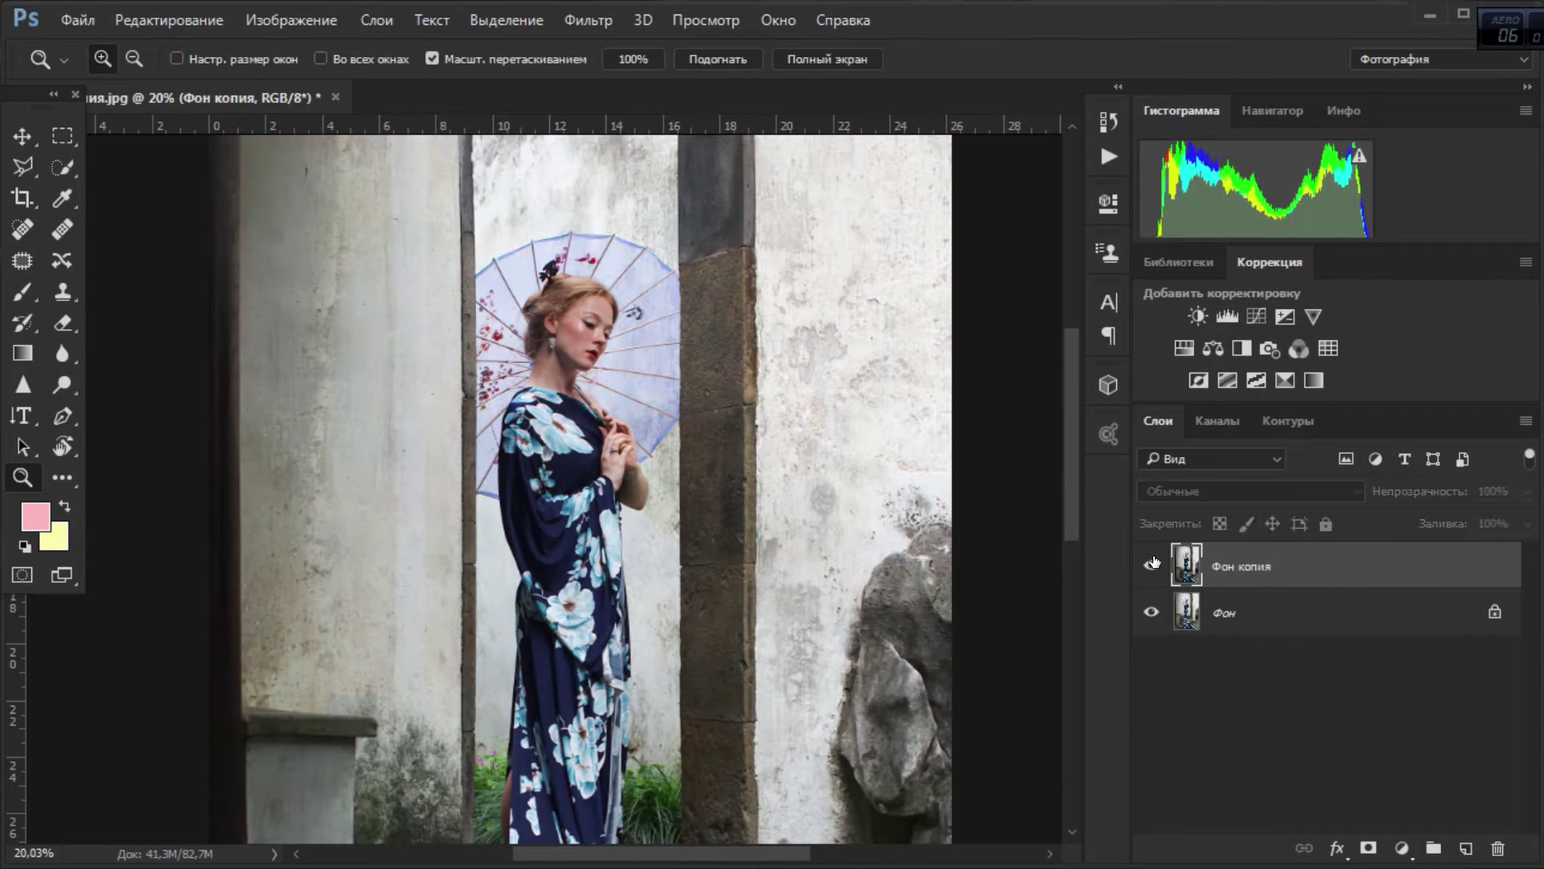
pyautogui.click(1152, 565)
# Add a Curves 1 layer mapping 219 to 187 and invert its mask.
pyautogui.press('b')
pyautogui.scroll(1, 1059, 422)
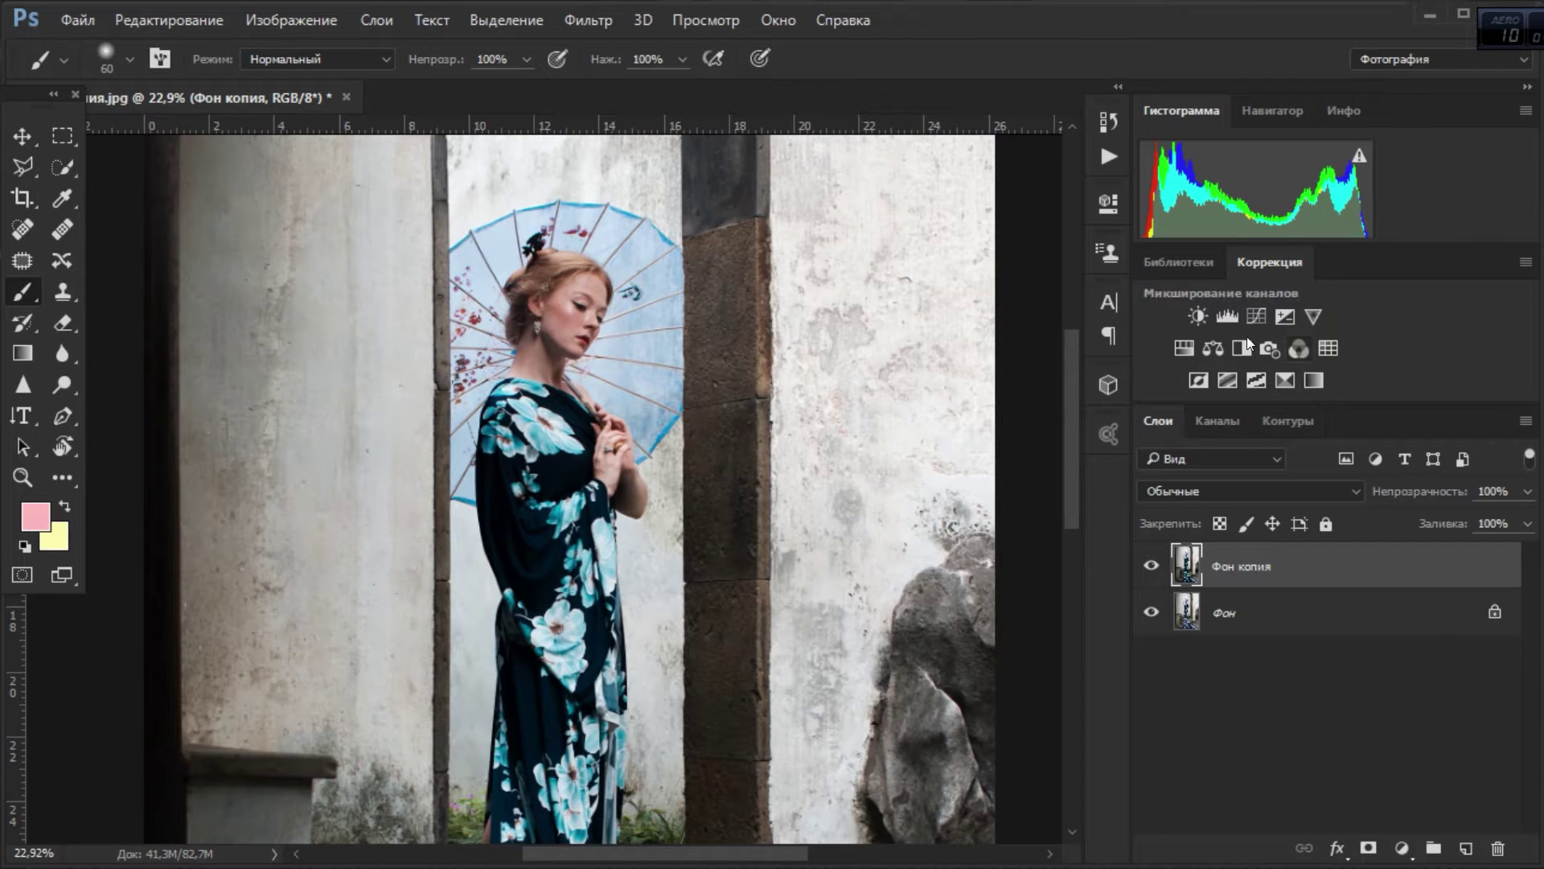
pyautogui.click(1257, 317)
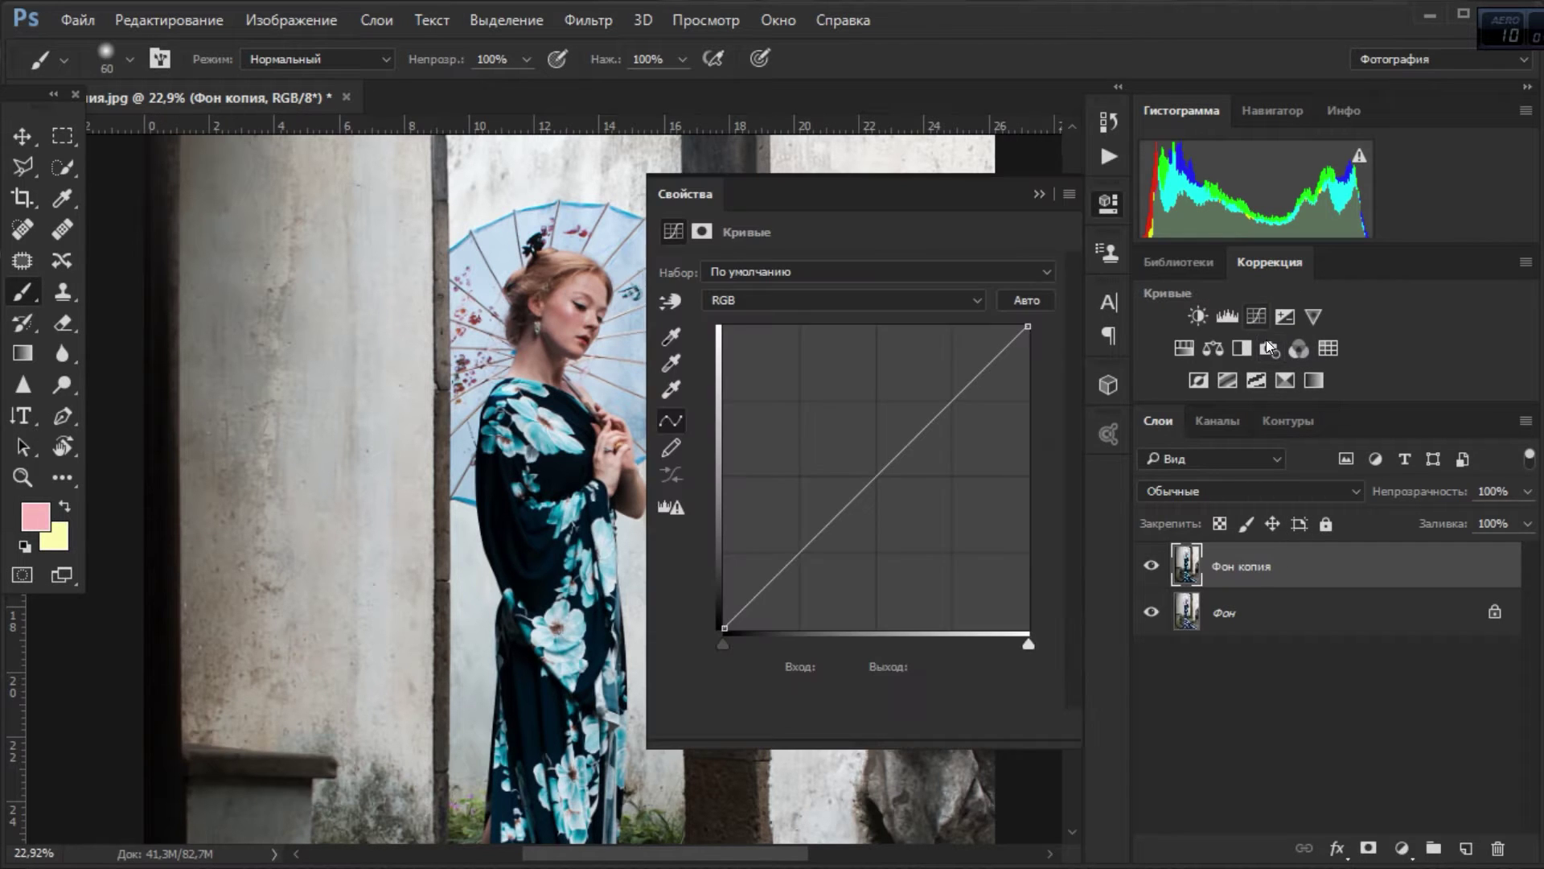
pyautogui.moveTo(836, 516); pyautogui.dragTo(984, 407)
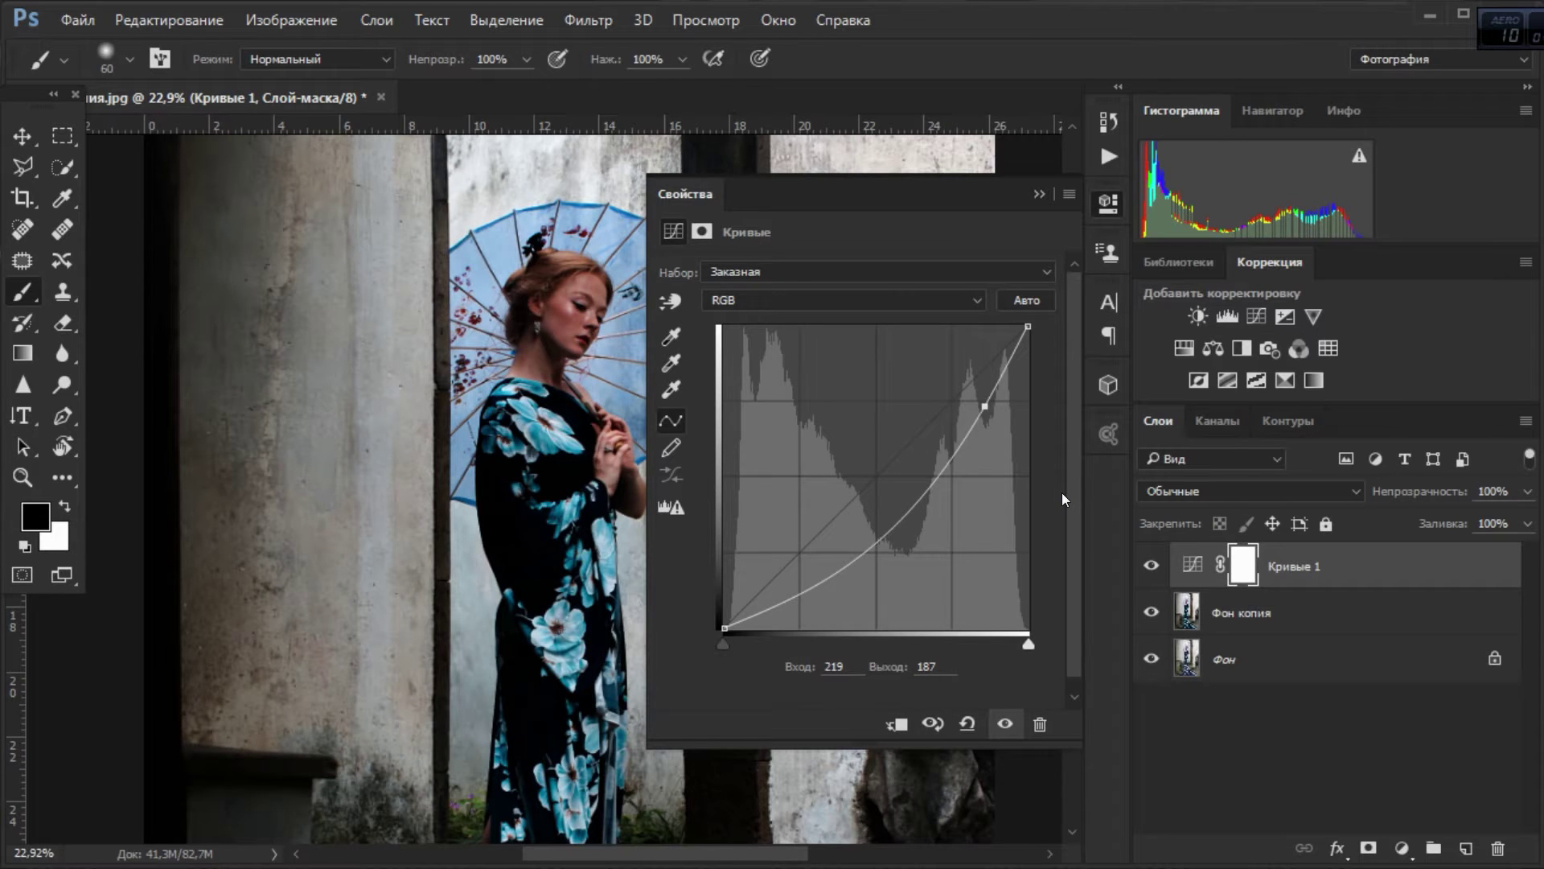
pyautogui.hotkey('ctrl', 'i')
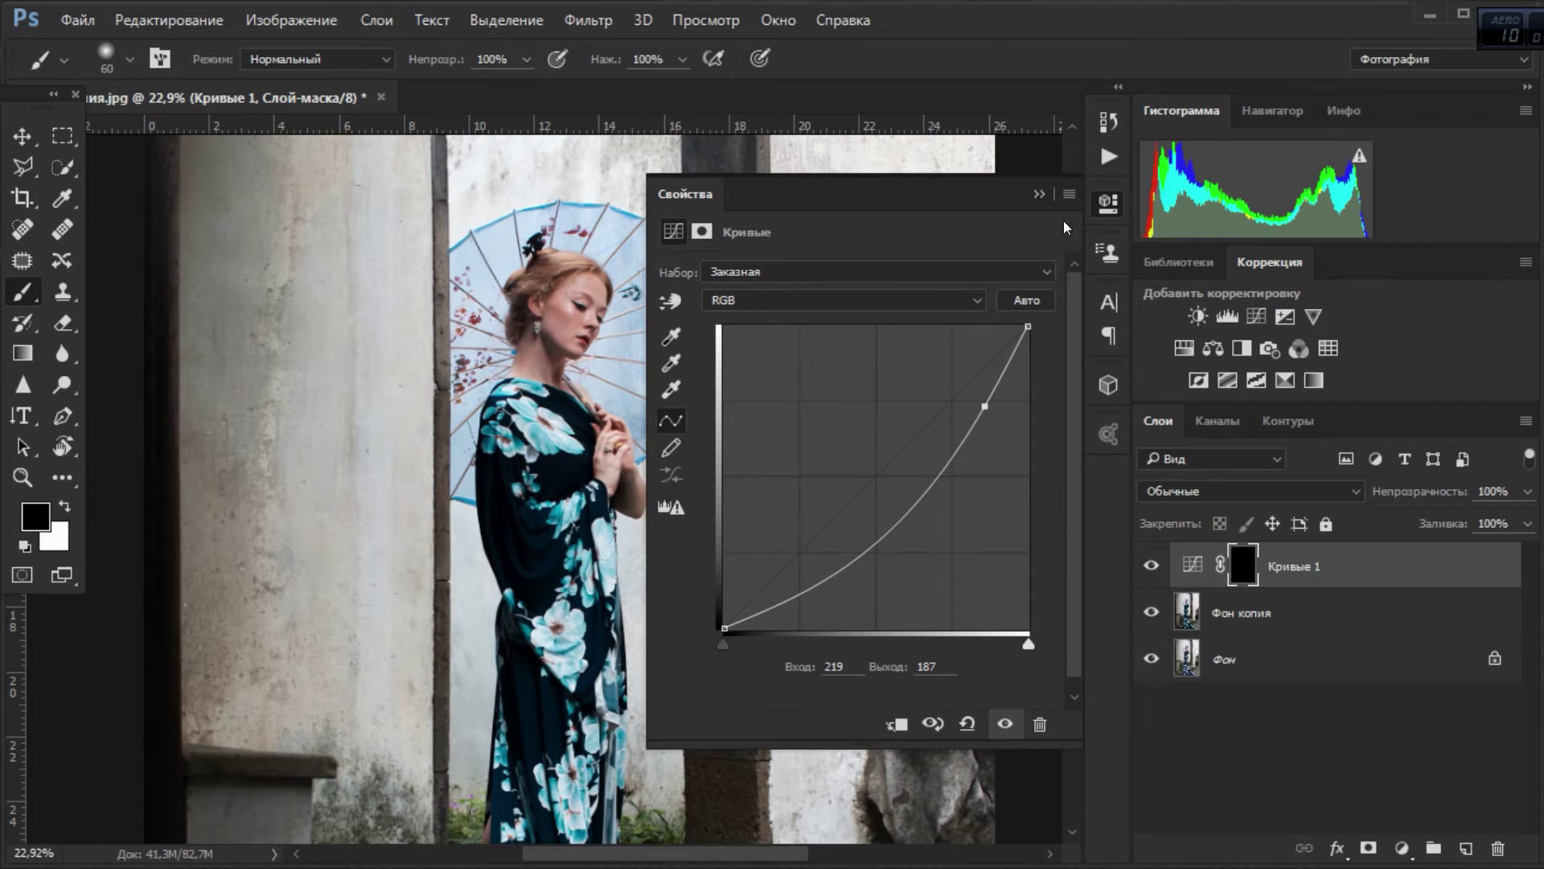
# Close the curves properties, zoom in, and set up a 129 px white brush.
pyautogui.click(1040, 194)
pyautogui.scroll(1, 703, 319)
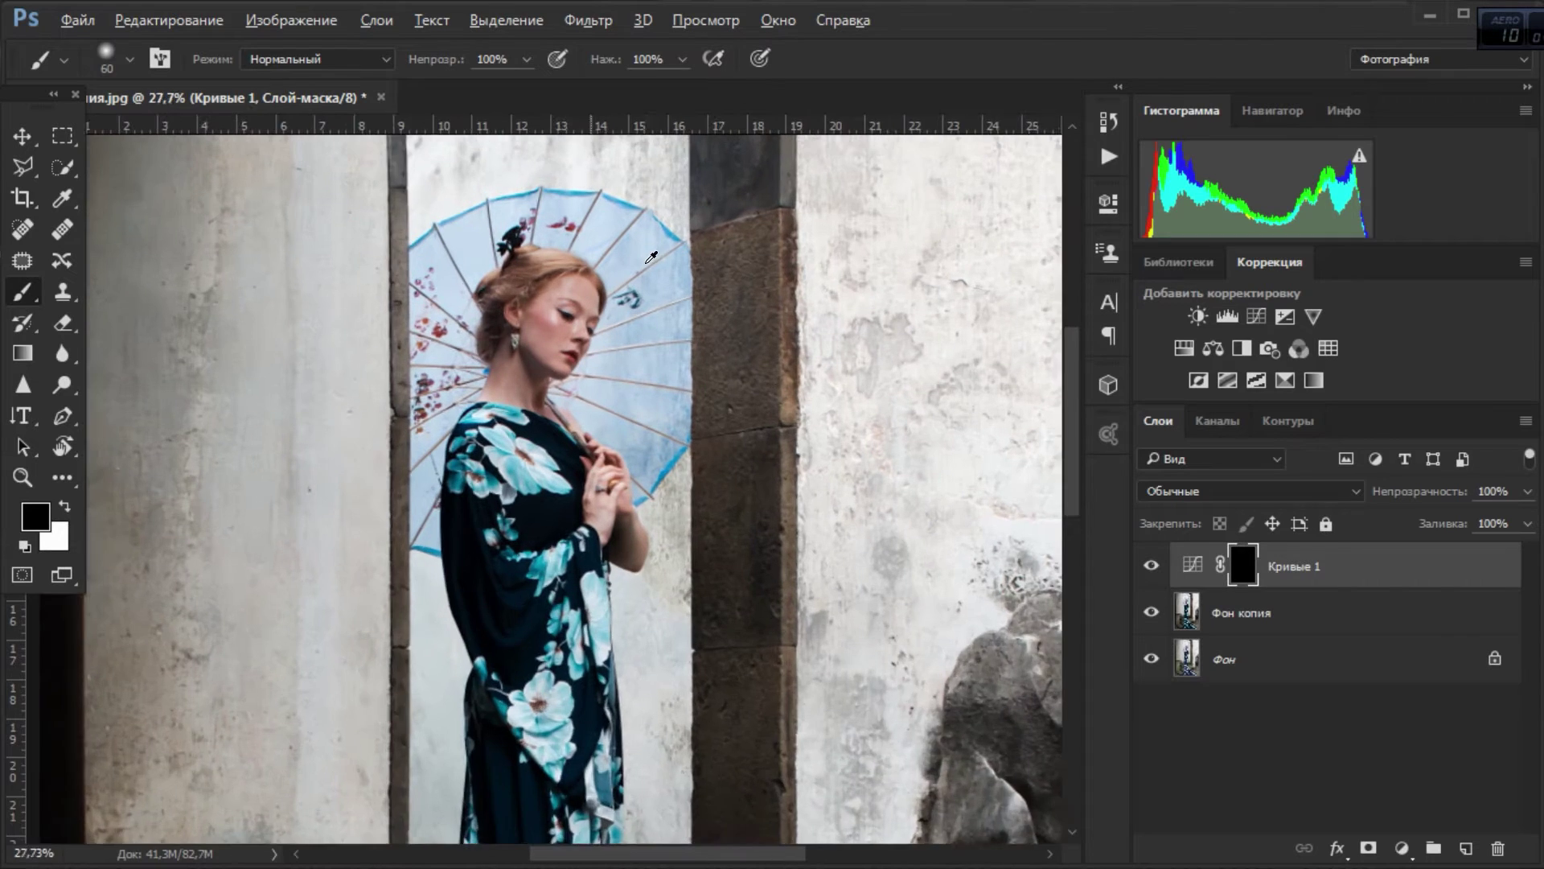
pyautogui.scroll(1, 676, 297)
pyautogui.scroll(1, 649, 278)
pyautogui.scroll(1, 622, 258)
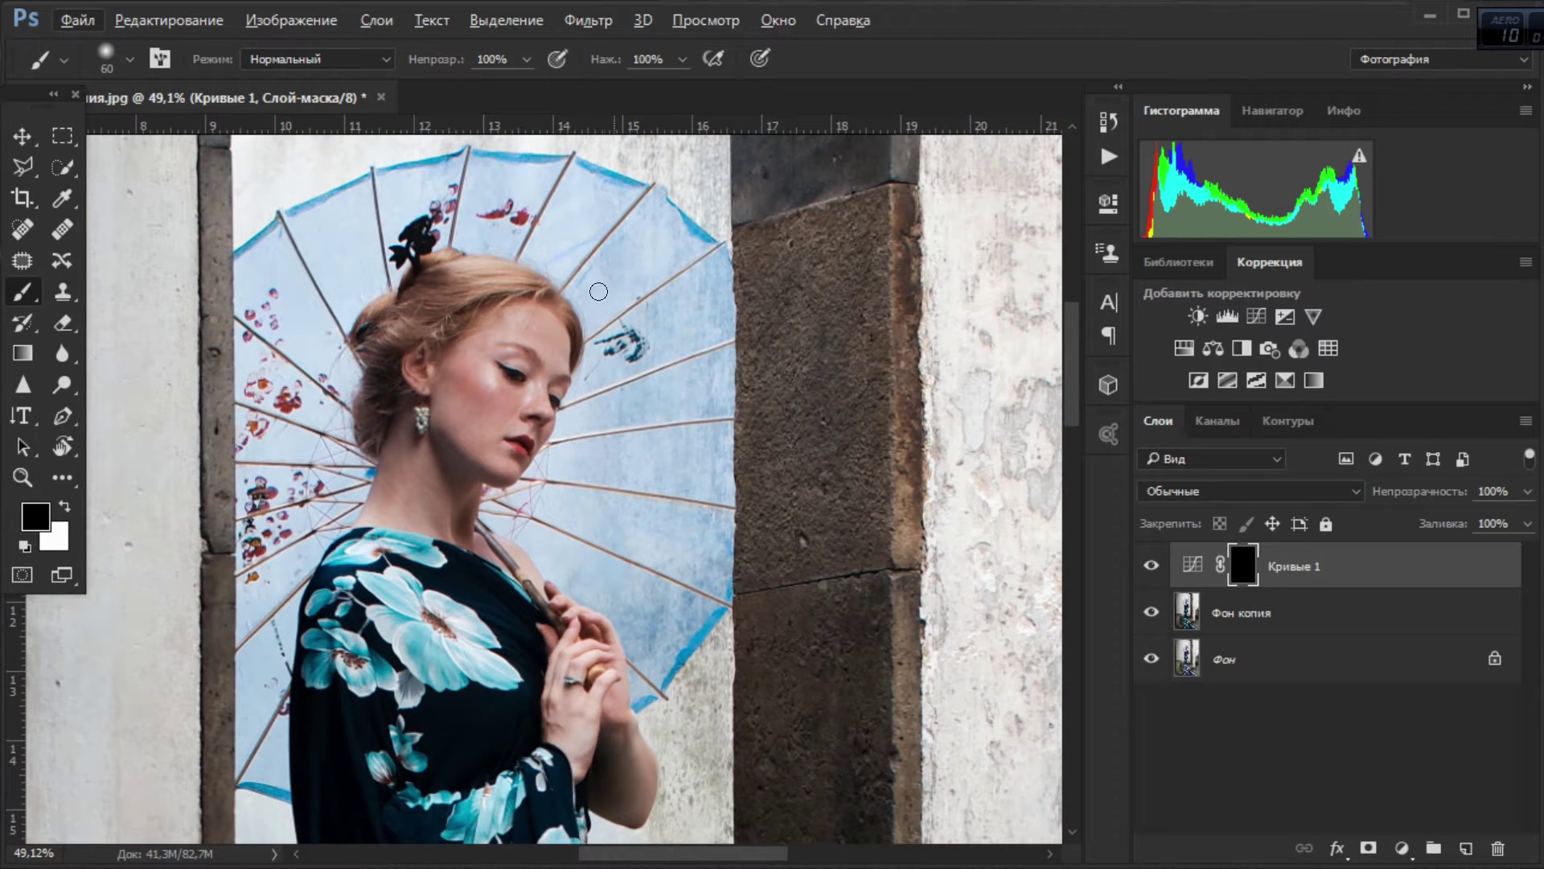
pyautogui.keyDown('alt'); pyautogui.rightClick(645, 269); pyautogui.keyUp('alt')
pyautogui.press('x')
# Paint white on the Curves 1 mask over the upper, lower and right umbrella.
pyautogui.moveTo(655, 251)
pyautogui.mouseDown()
pyautogui.moveTo(556, 226)
pyautogui.moveTo(674, 284)
pyautogui.moveTo(678, 372)
pyautogui.moveTo(600, 221)
pyautogui.moveTo(558, 204)
pyautogui.mouseUp()
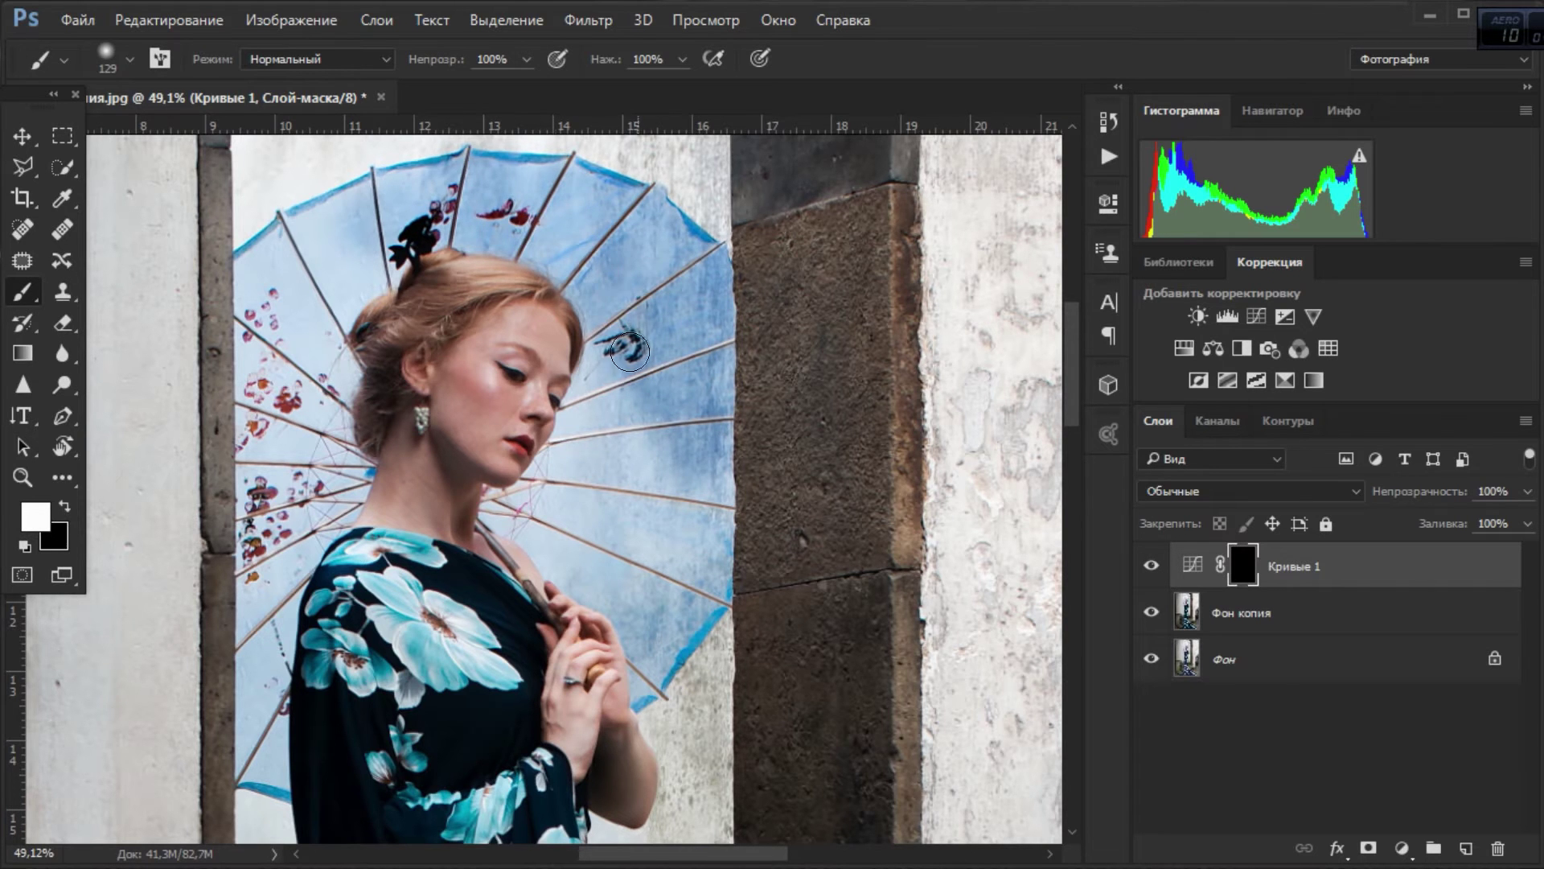
pyautogui.scroll(2, 554, 390)
pyautogui.scroll(3, 551, 386)
pyautogui.moveTo(549, 382); pyautogui.dragTo(517, 534)
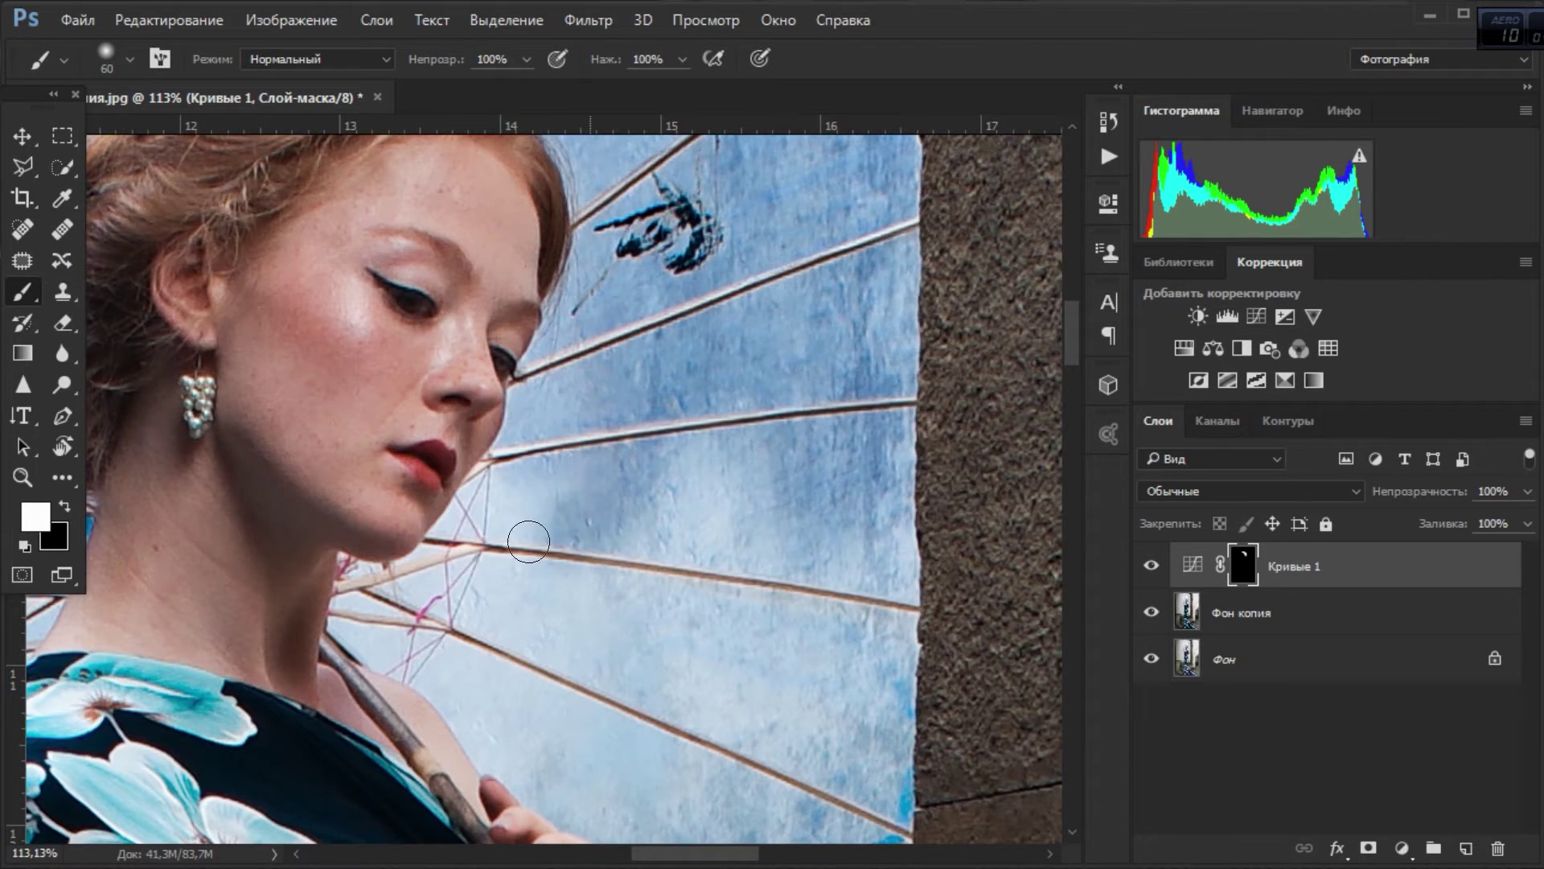
pyautogui.press('x')
pyautogui.press('x')
pyautogui.moveTo(563, 483); pyautogui.dragTo(417, 617)
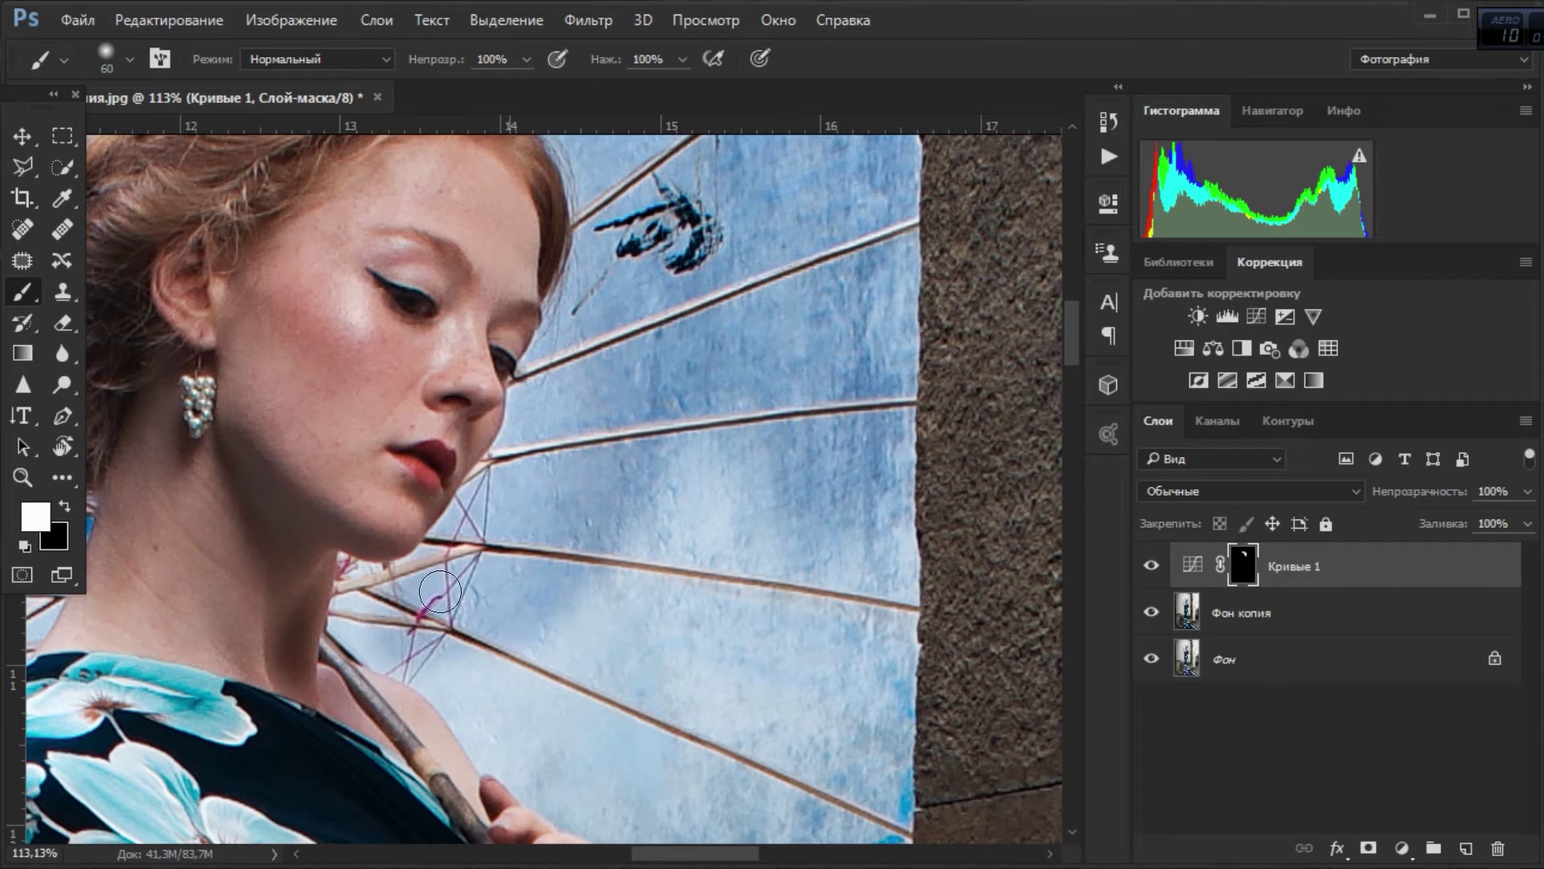
pyautogui.scroll(4, 321, 580)
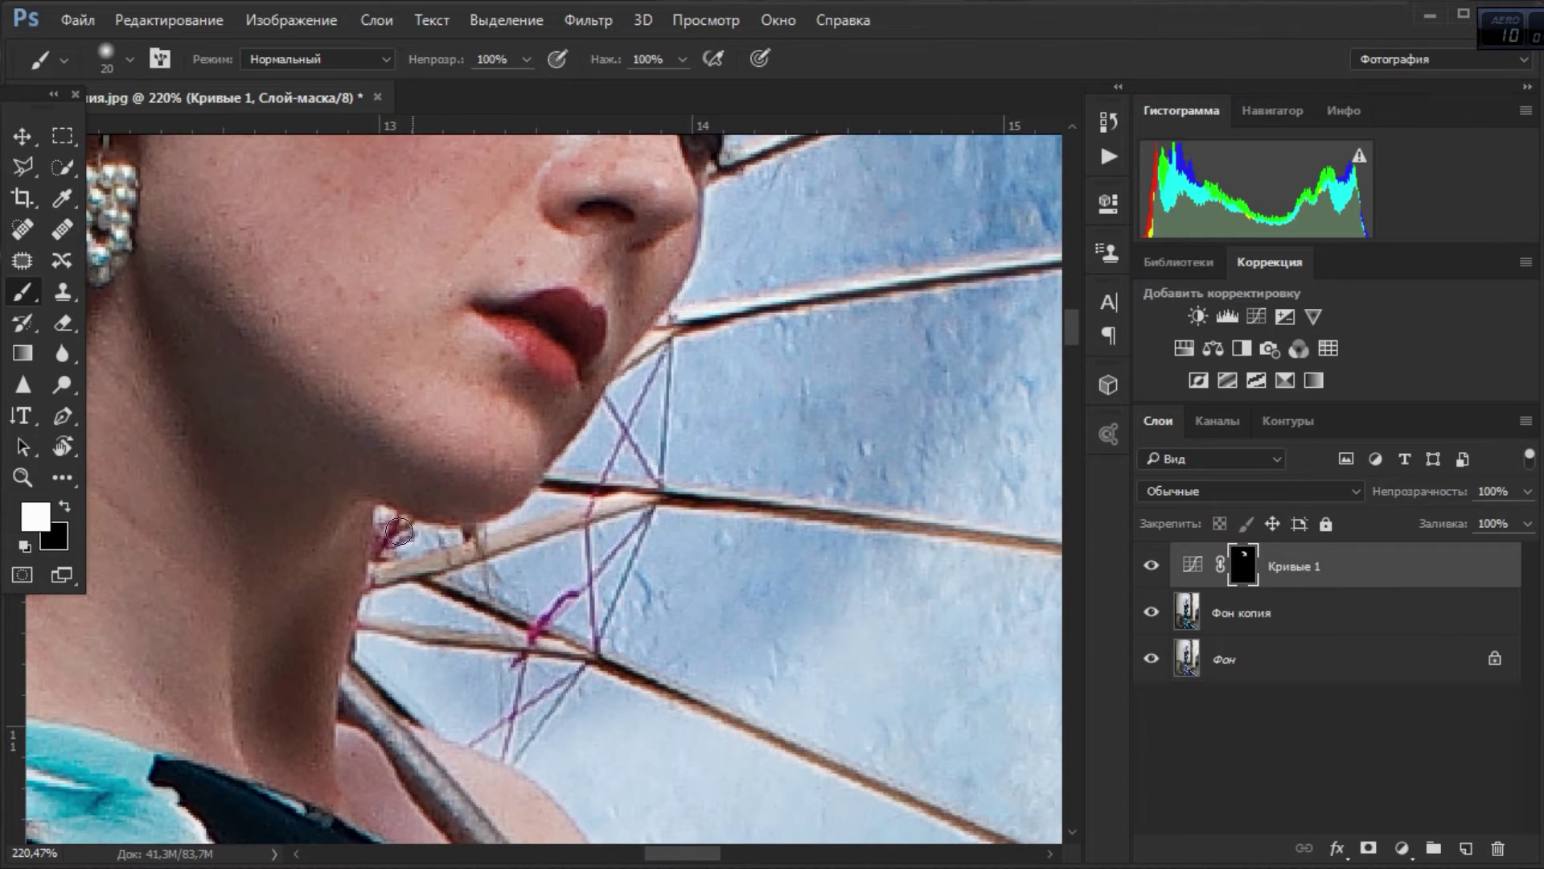
pyautogui.moveTo(378, 603); pyautogui.dragTo(547, 740)
pyautogui.scroll(-5, 642, 586)
pyautogui.moveTo(642, 586); pyautogui.dragTo(562, 525)
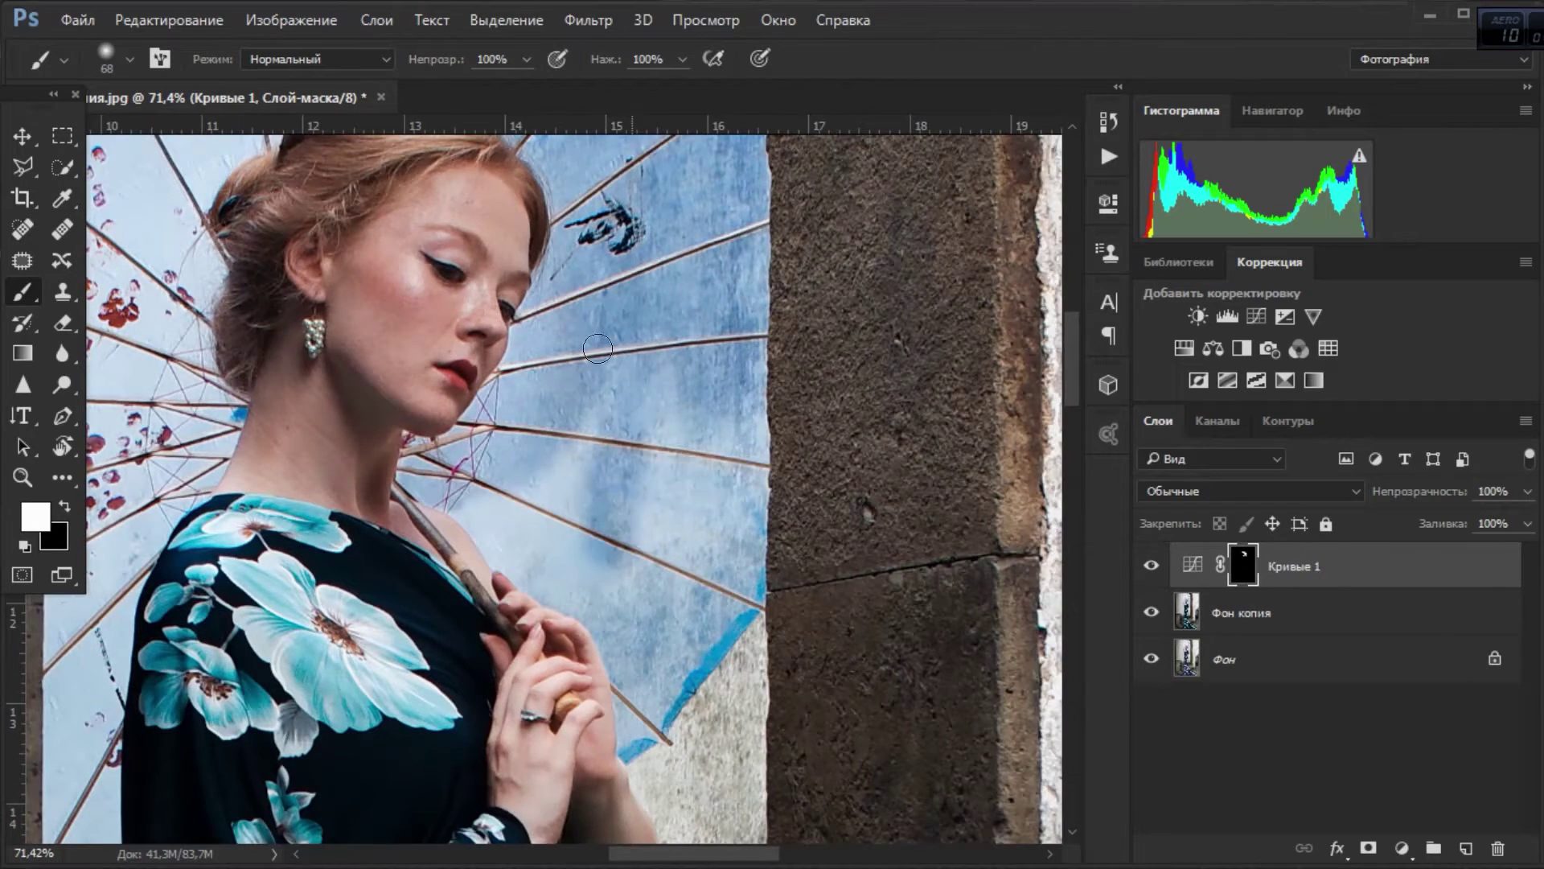
pyautogui.moveTo(748, 241)
pyautogui.mouseDown()
pyautogui.moveTo(724, 498)
pyautogui.moveTo(631, 709)
pyautogui.moveTo(499, 515)
pyautogui.mouseUp()
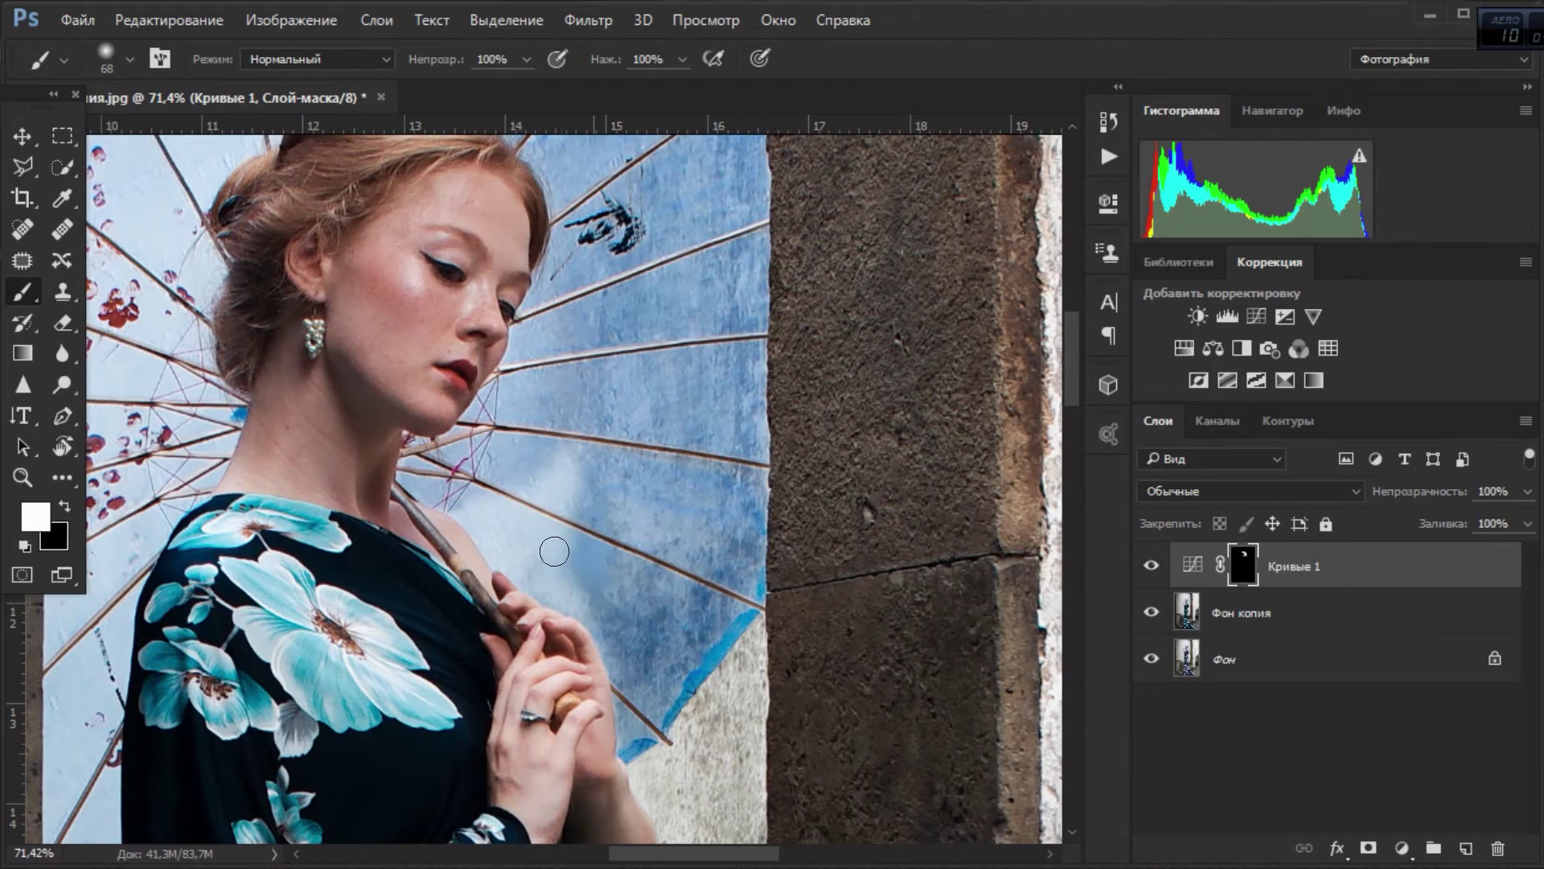
# Shrink the brush to about 70 px with black as colour, then zoom out to the whole scene.
pyautogui.scroll(-3, 476, 409)
pyautogui.scroll(2, 291, 268)
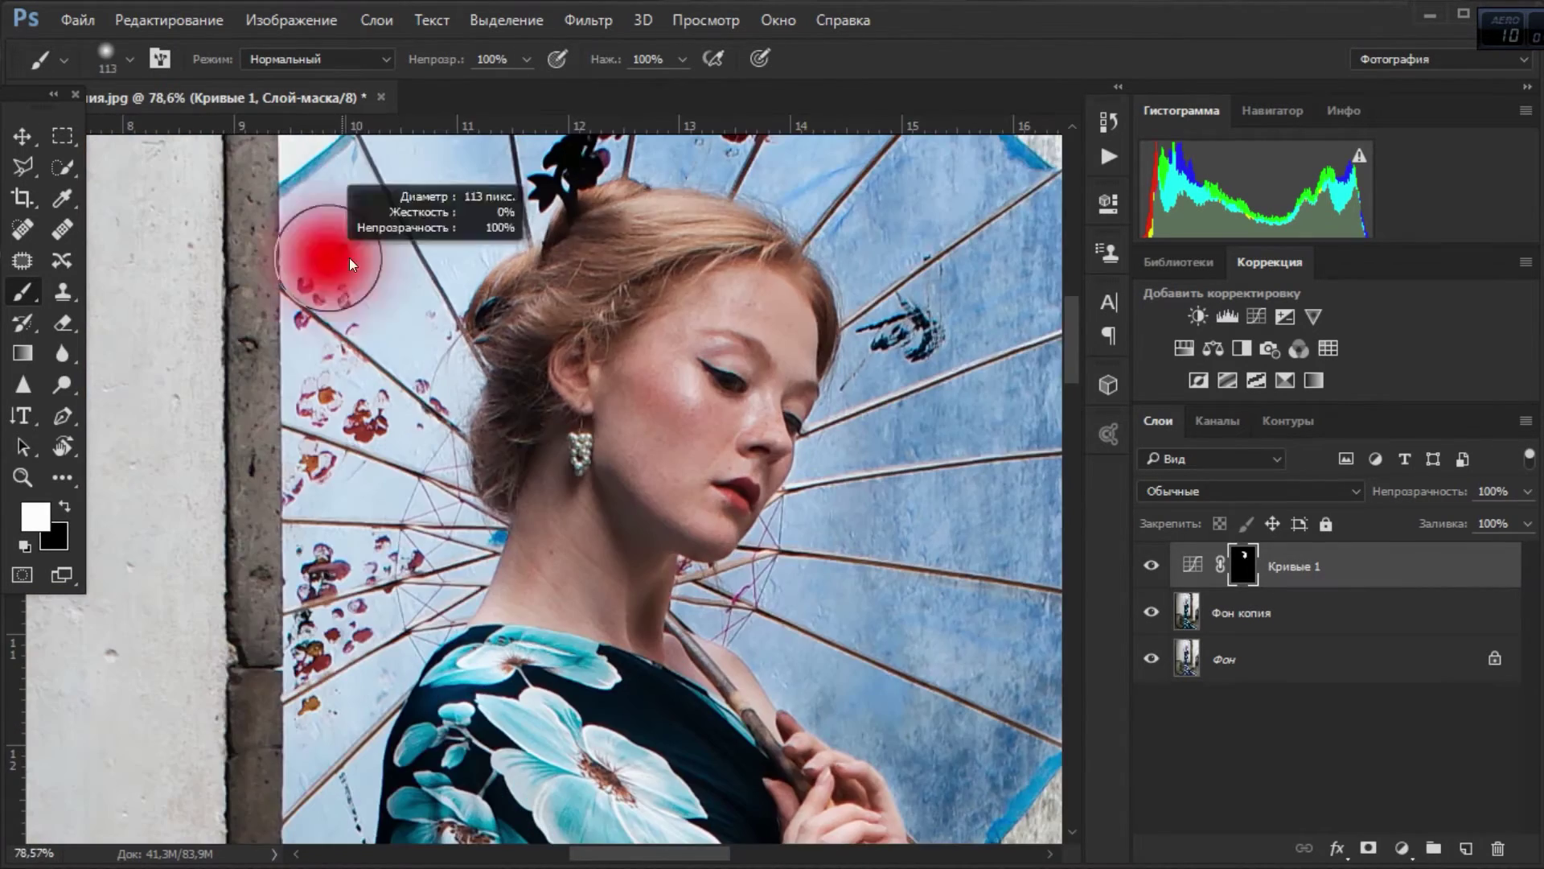
pyautogui.scroll(2, 329, 257)
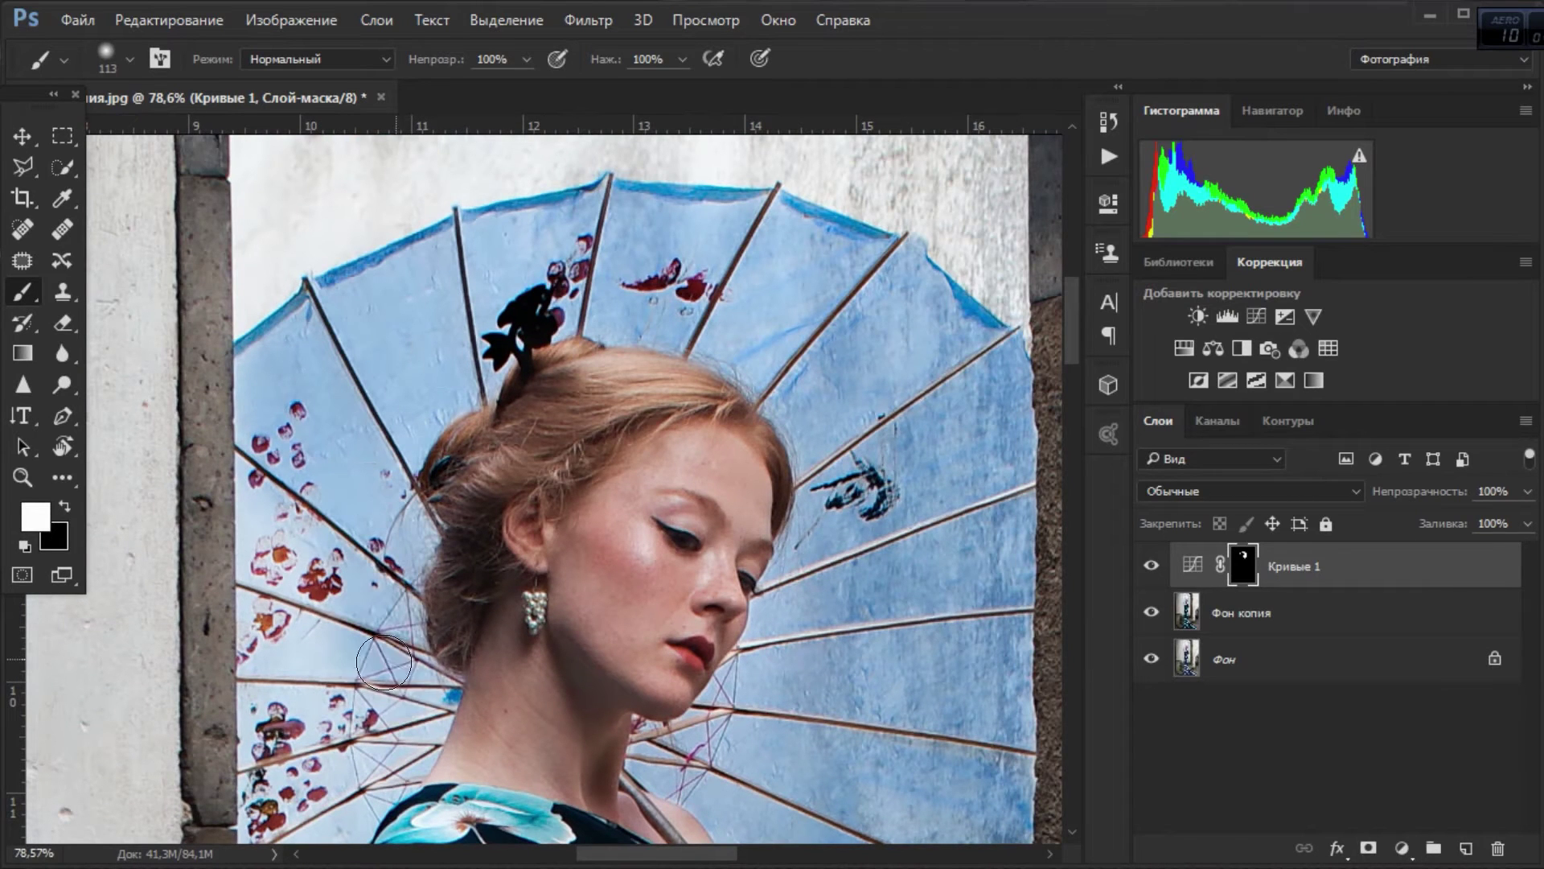
pyautogui.moveTo(294, 618)
pyautogui.mouseDown()
pyautogui.moveTo(346, 280)
pyautogui.moveTo(317, 719)
pyautogui.moveTo(285, 678)
pyautogui.mouseUp()
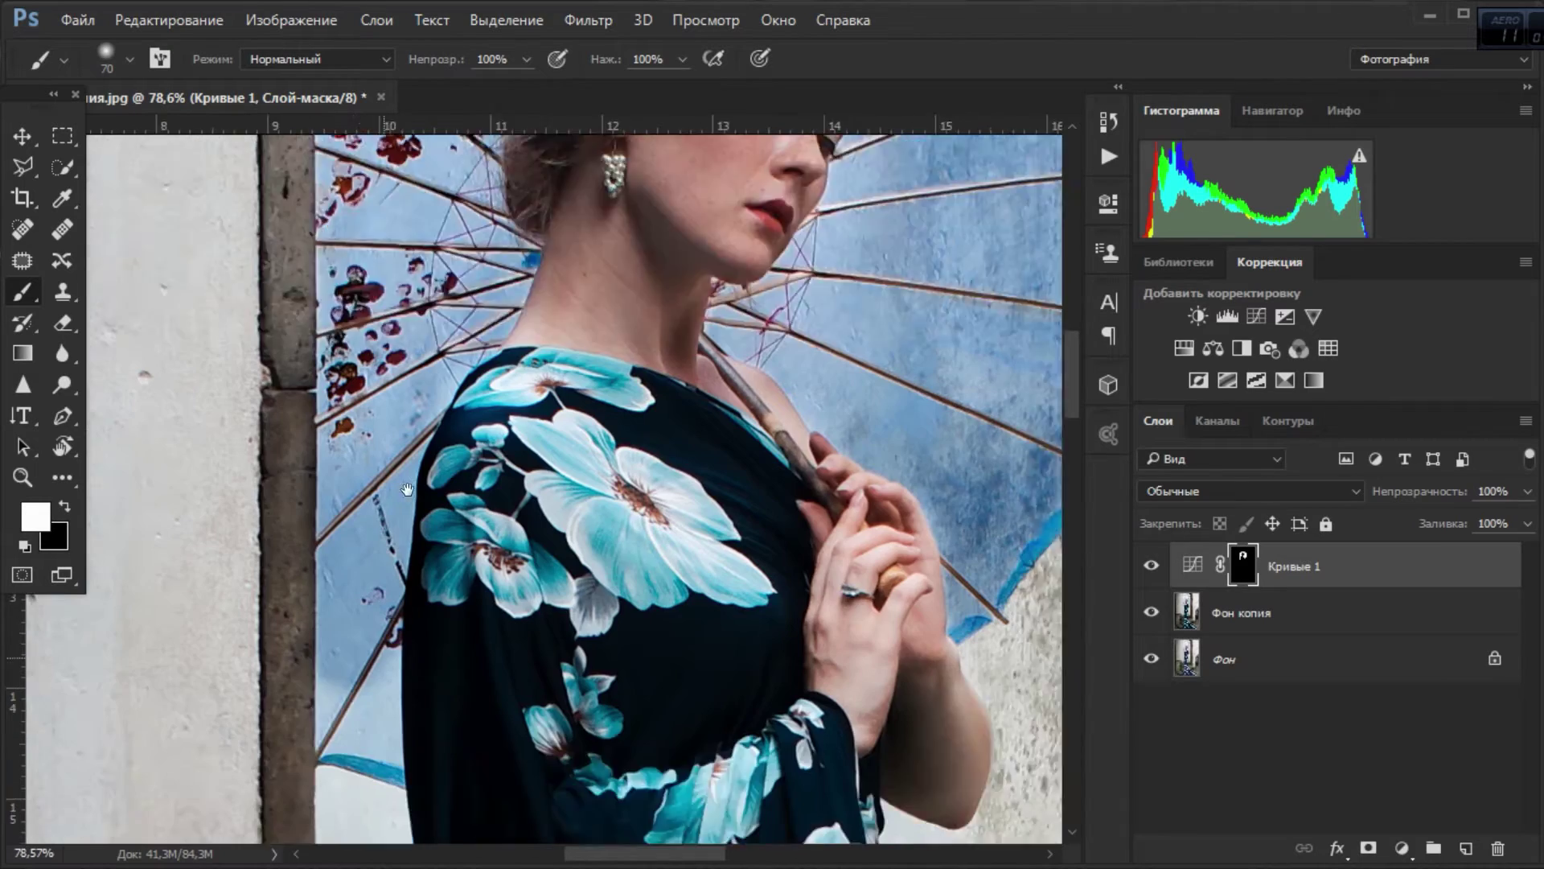
pyautogui.press('x')
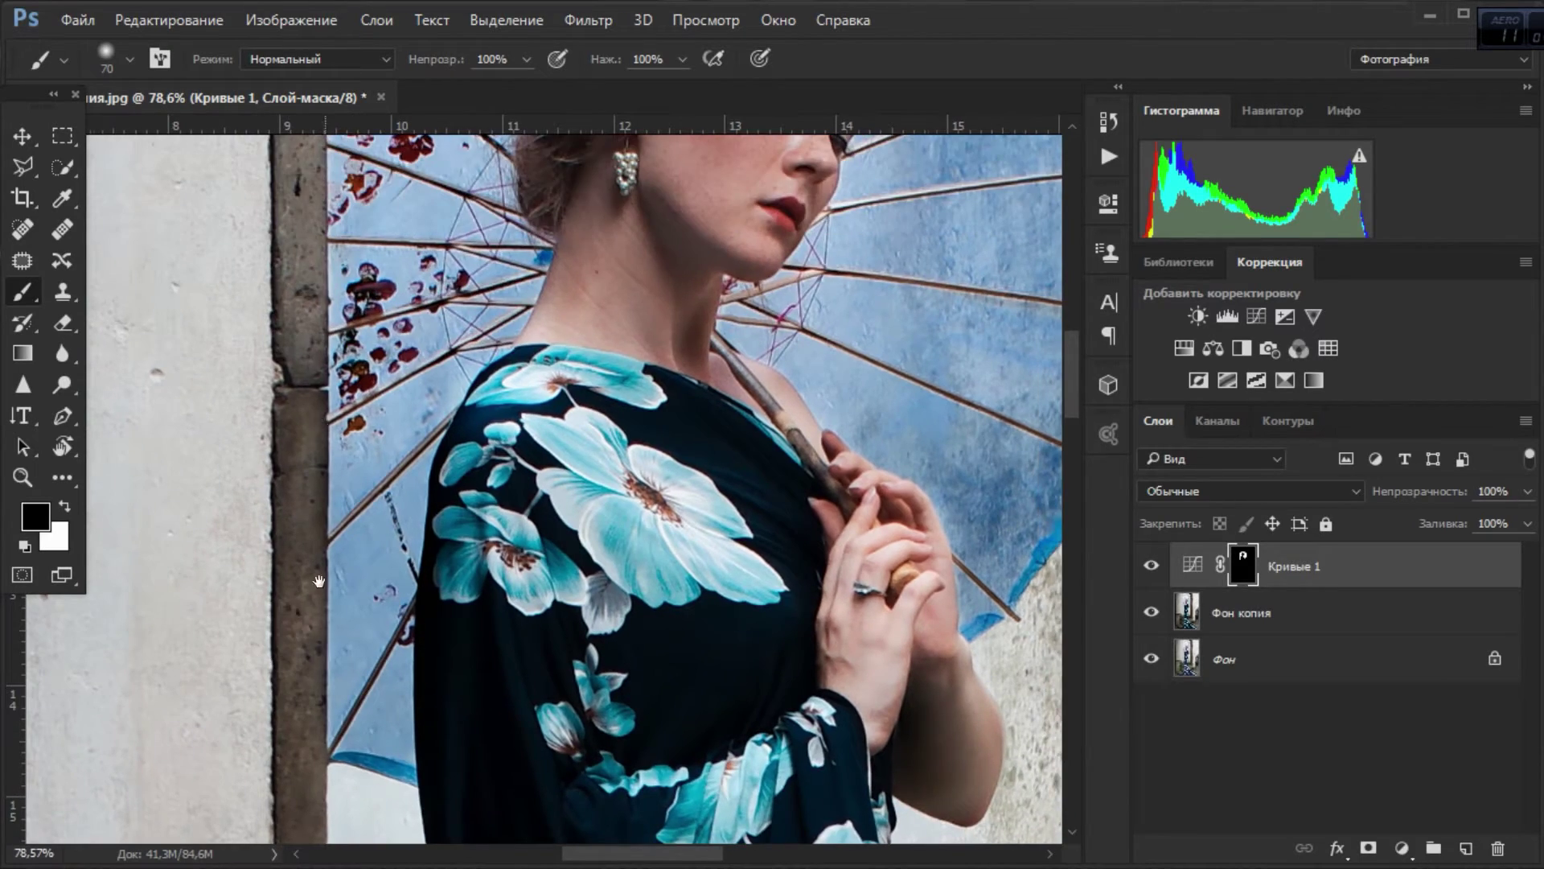
pyautogui.scroll(6, 320, 579)
pyautogui.hscroll(5, 320, 580)
pyautogui.scroll(-5, 723, 576)
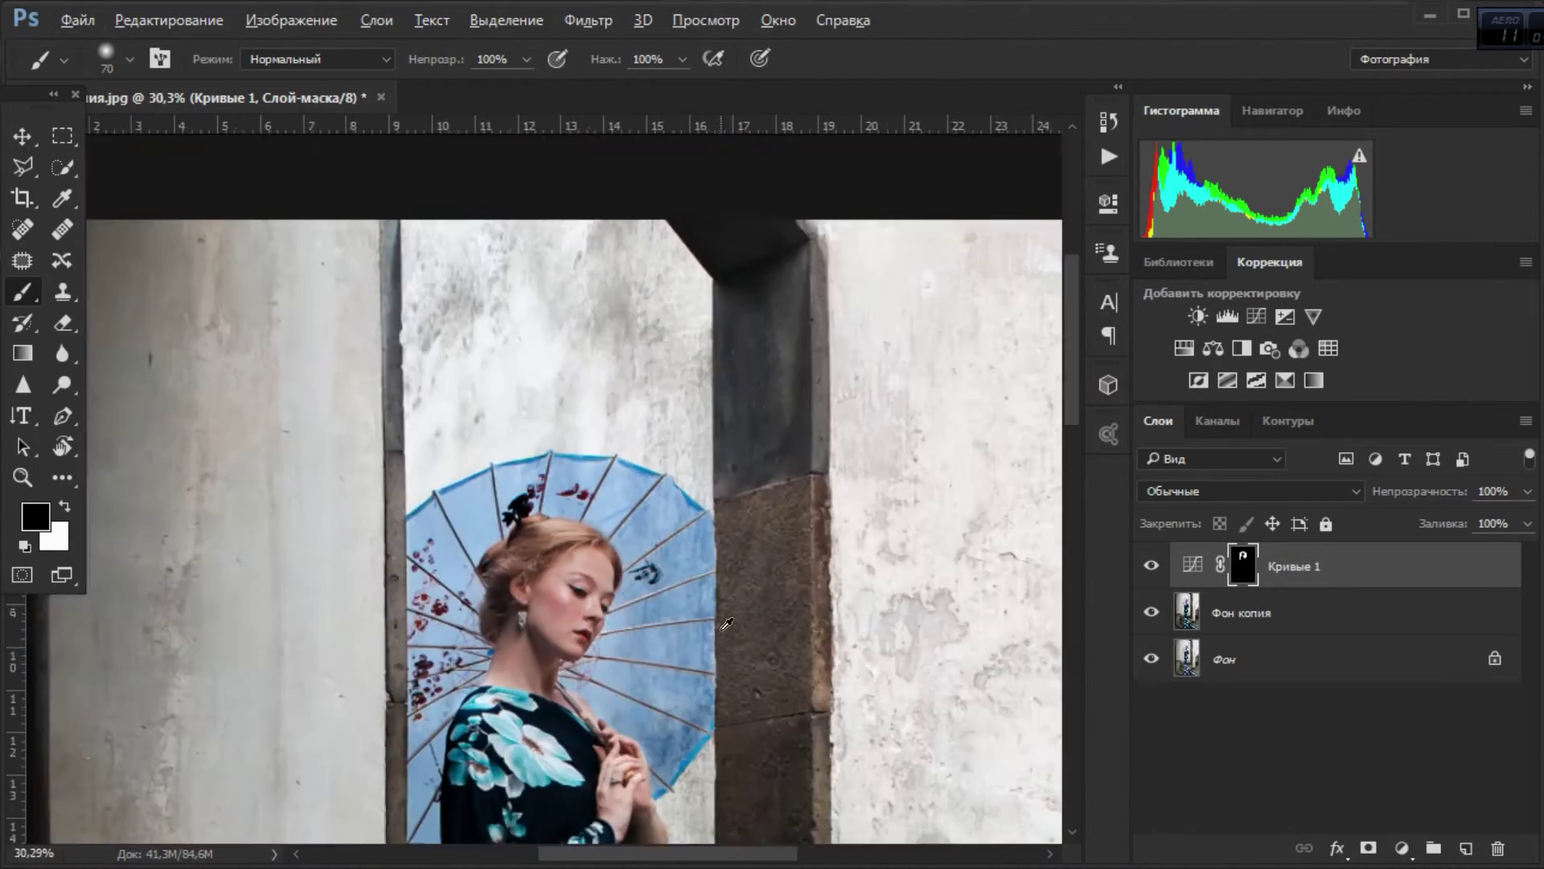
pyautogui.scroll(-3, 722, 576)
pyautogui.scroll(-3, 722, 576)
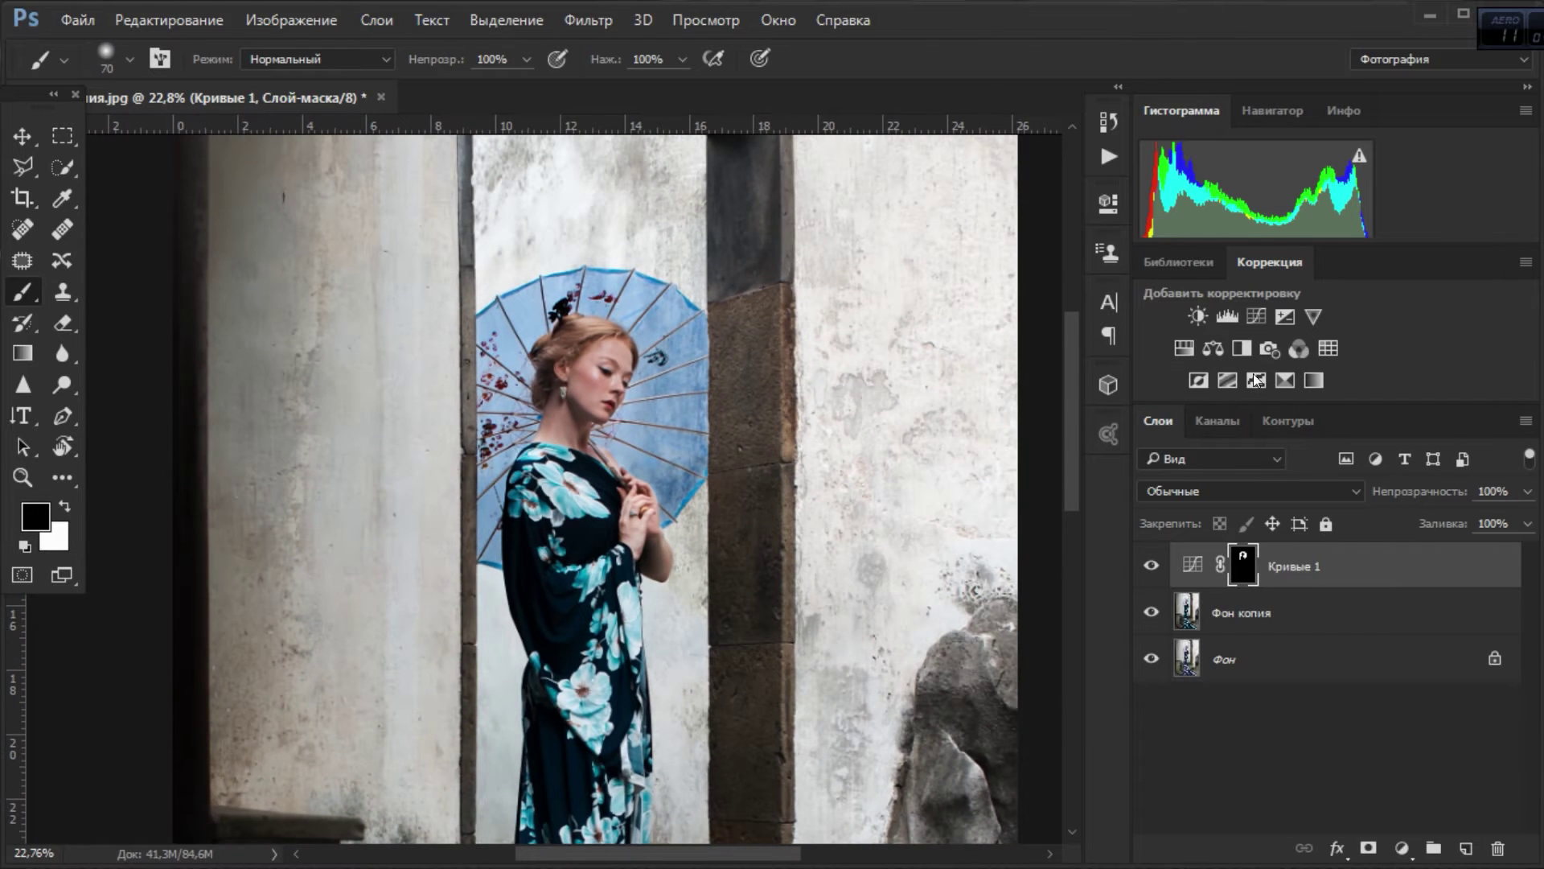
pyautogui.click(1184, 348)
# Give a Hue/Saturation layer's Blues hue -17, saturation +18 and darker lightness.
pyautogui.scroll(2, 564, 321)
pyautogui.click(672, 300)
pyautogui.click(515, 322)
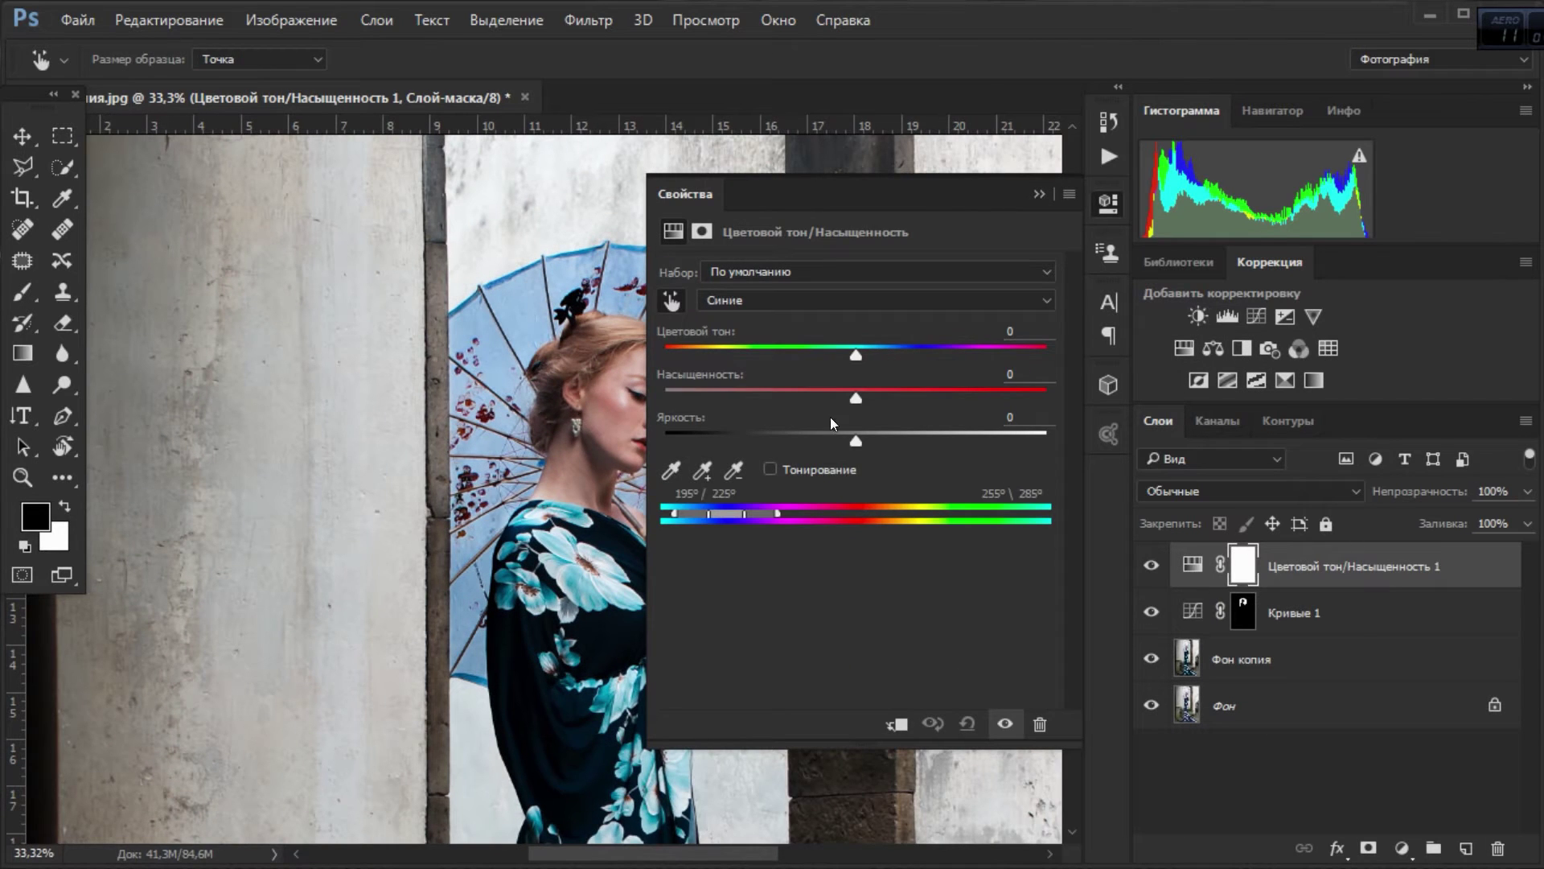
pyautogui.moveTo(856, 399); pyautogui.dragTo(832, 441)
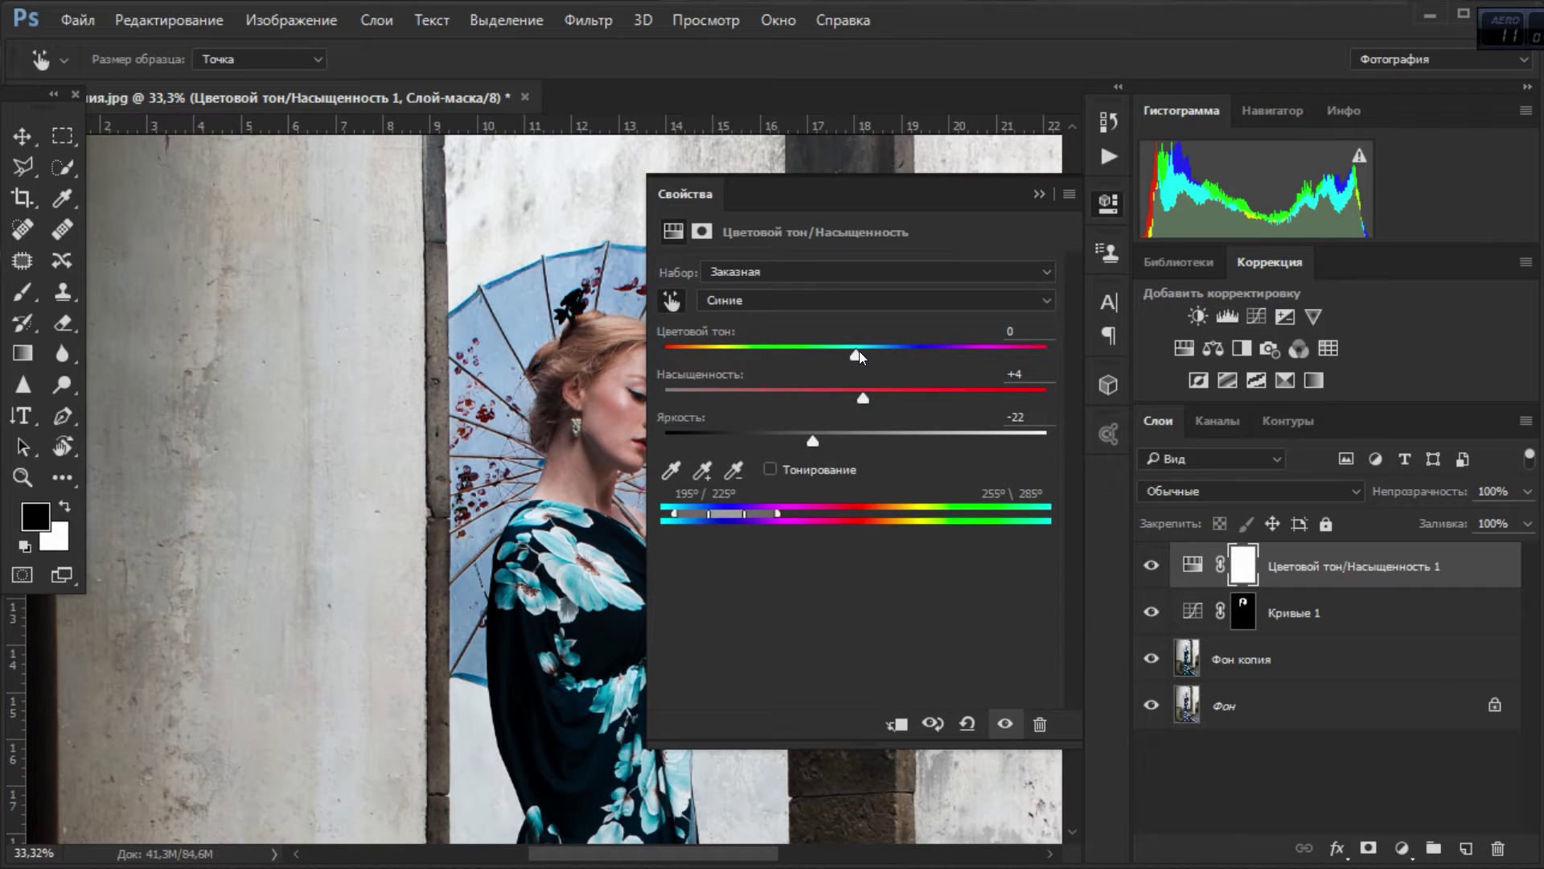
pyautogui.moveTo(843, 355)
pyautogui.mouseDown()
pyautogui.moveTo(823, 356)
pyautogui.moveTo(892, 407)
pyautogui.mouseUp()
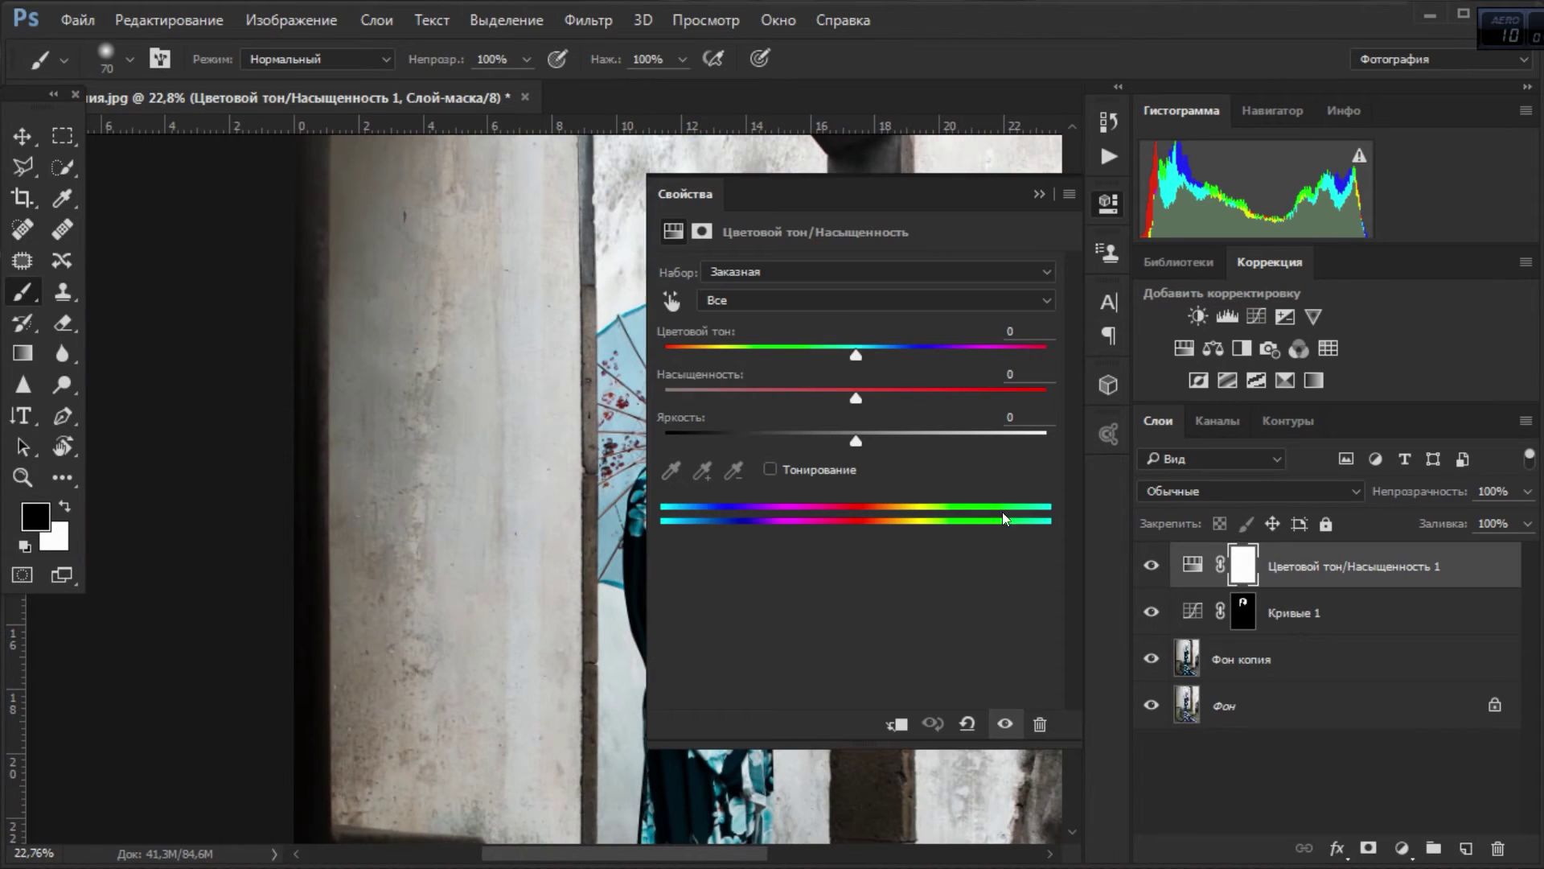
pyautogui.click(876, 300)
pyautogui.click(793, 388)
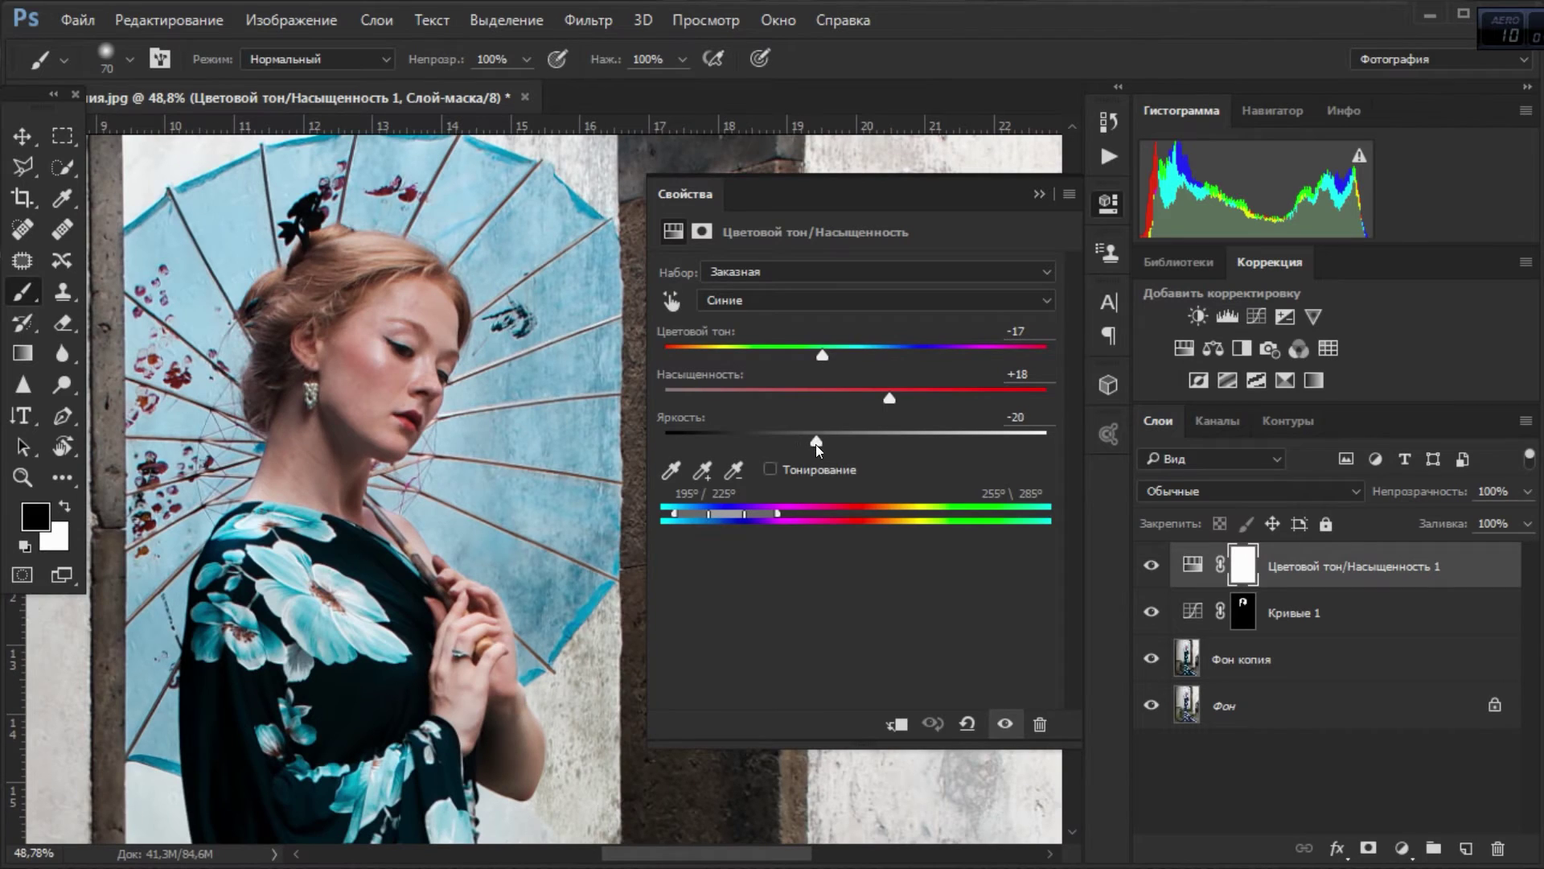
pyautogui.moveTo(816, 444); pyautogui.dragTo(826, 444)
pyautogui.scroll(-5, 552, 274)
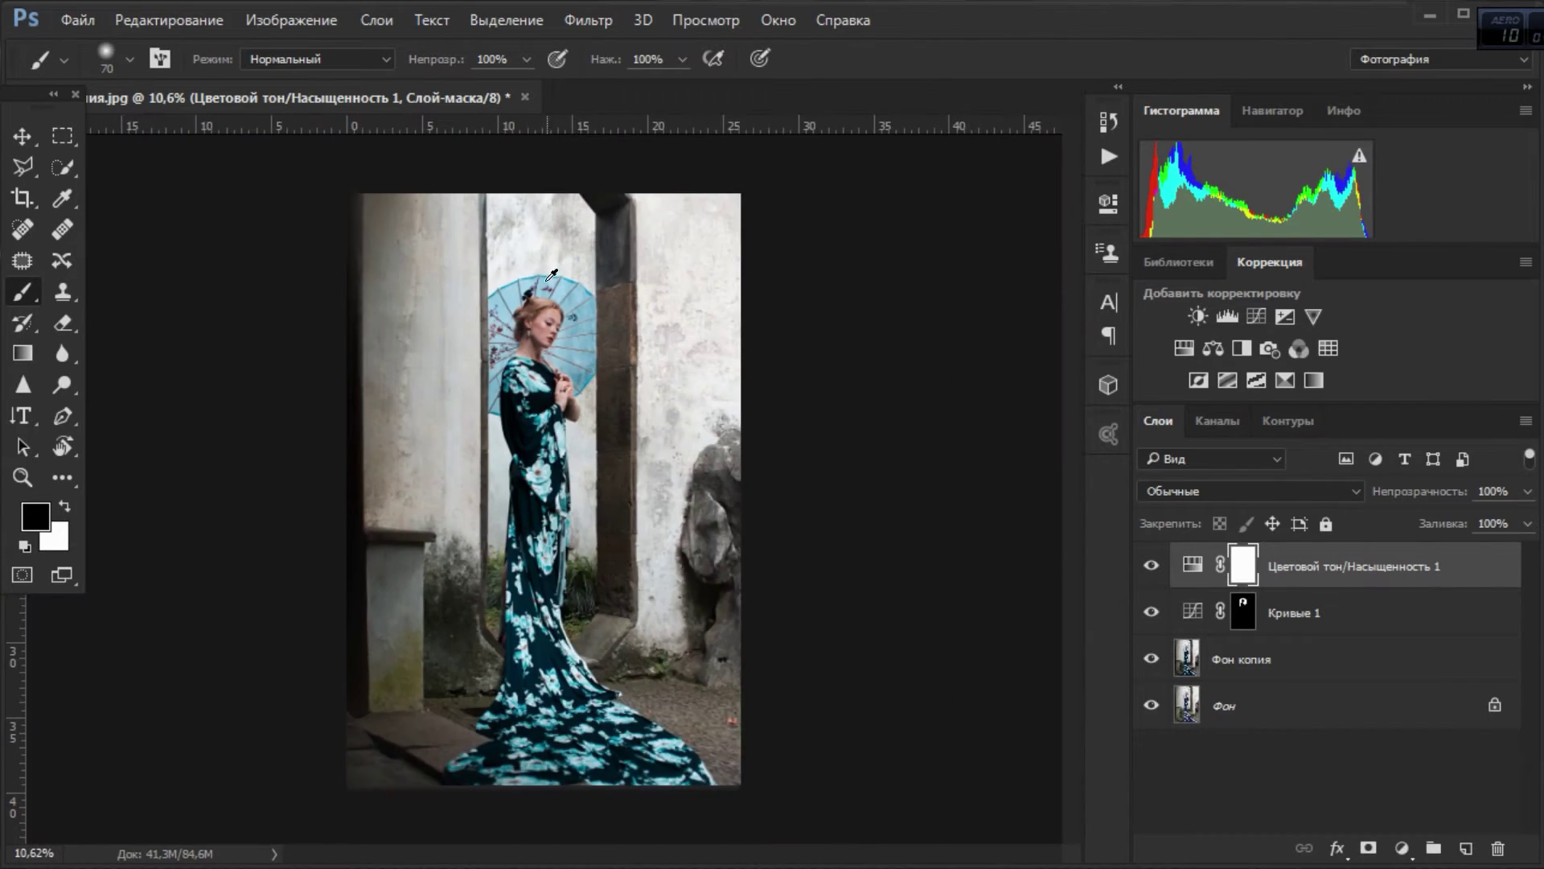
pyautogui.scroll(3, 552, 274)
pyautogui.scroll(2, 552, 275)
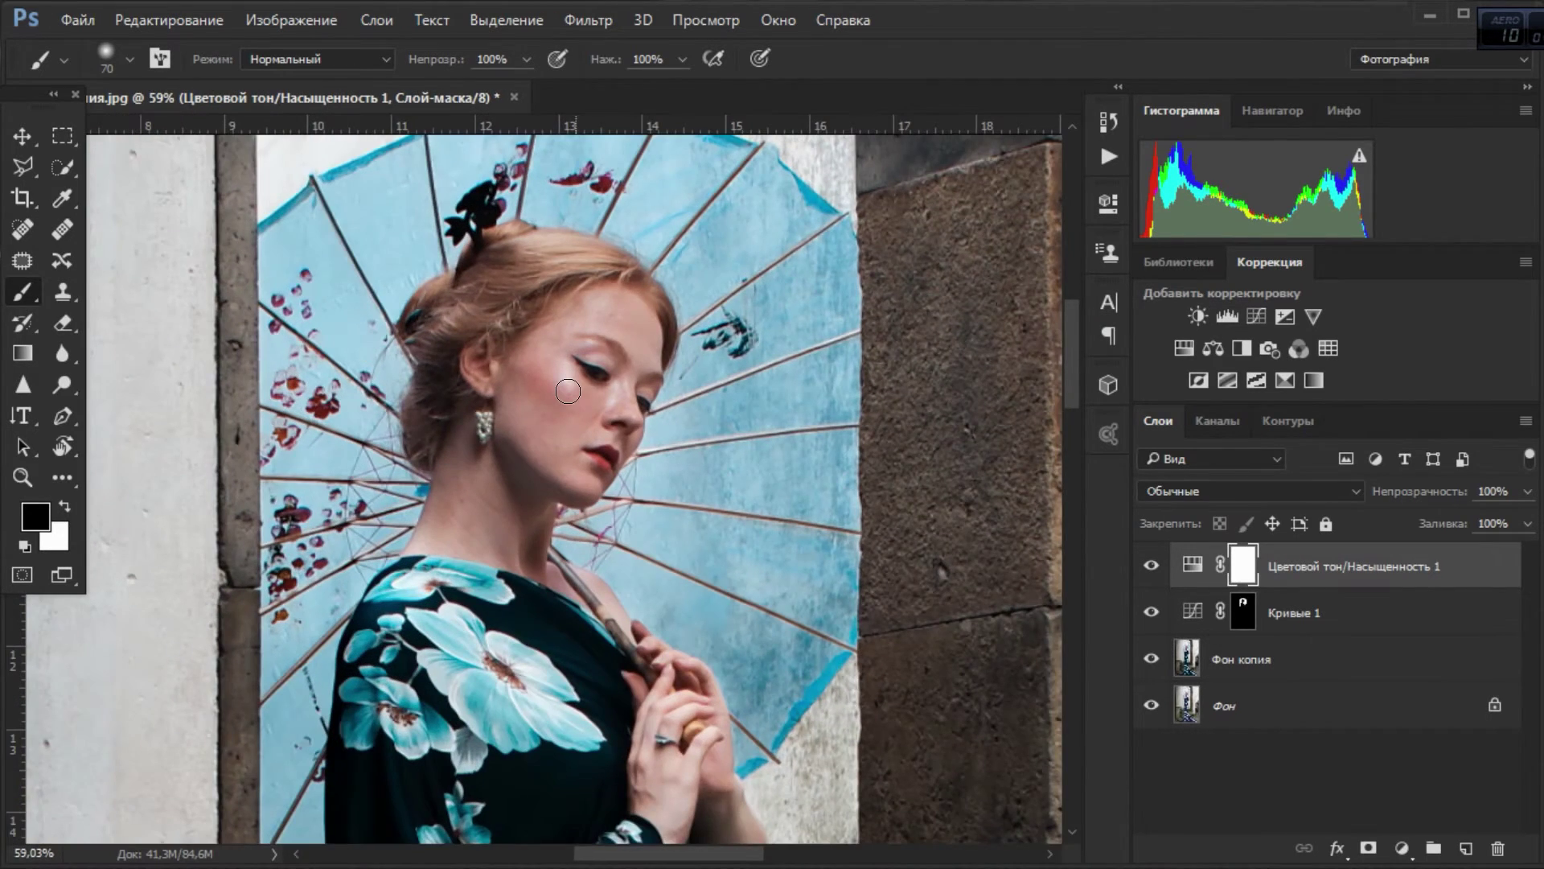
# Group Curves 1 with the blues adjustment and name the group 'Зонт'.
pyautogui.keyDown('shift'); pyautogui.click(1368, 624); pyautogui.keyUp('shift')
pyautogui.hotkey('ctrl', 'g')
pyautogui.doubleClick(1246, 556)
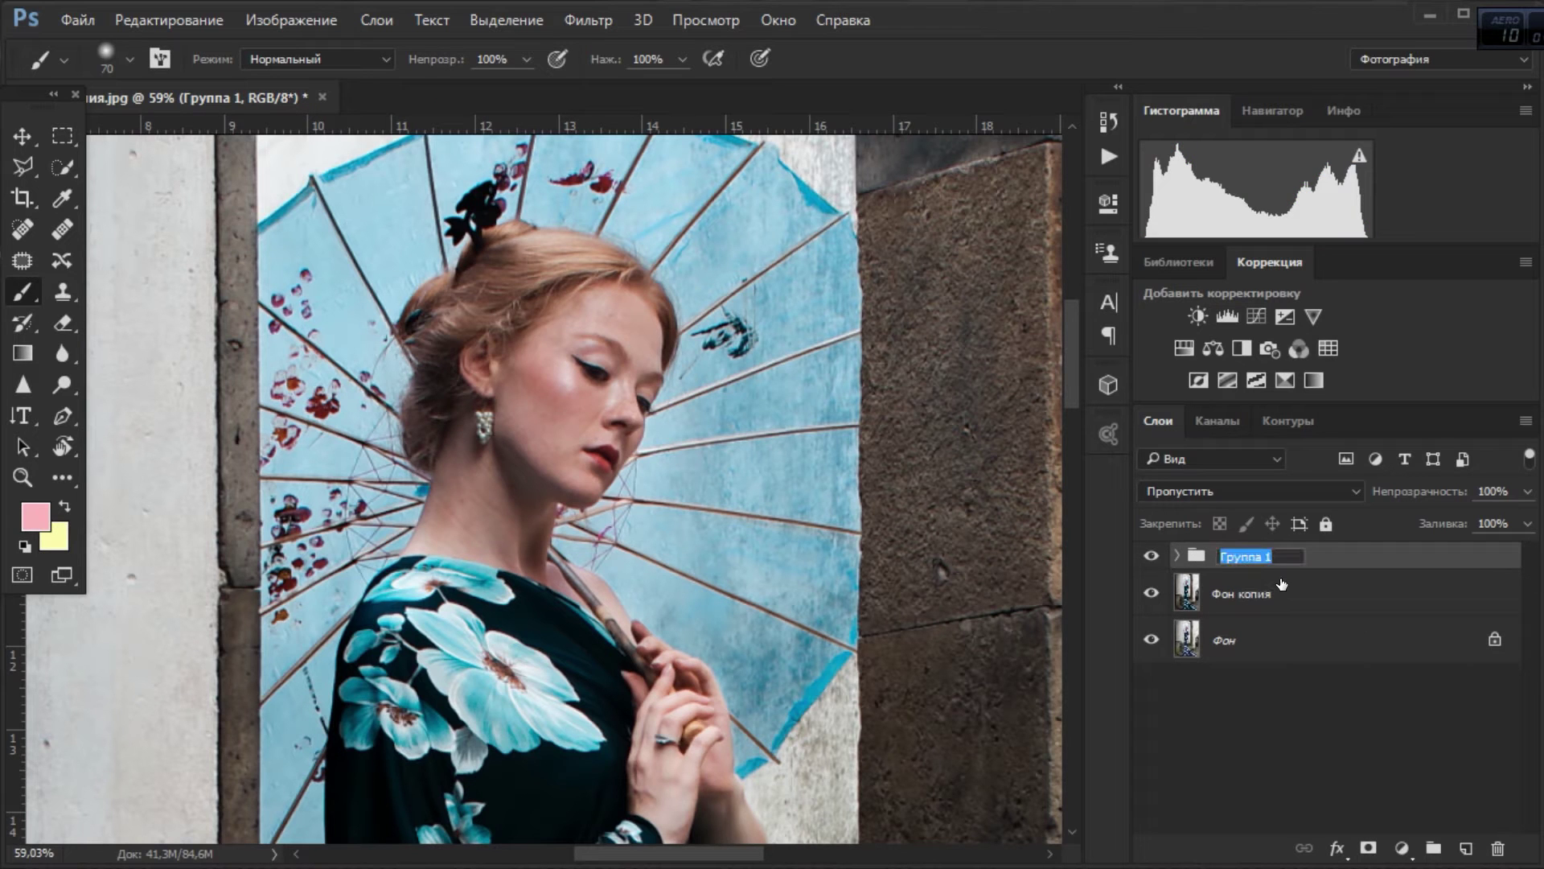
pyautogui.write('Зонт')
pyautogui.press('Return')
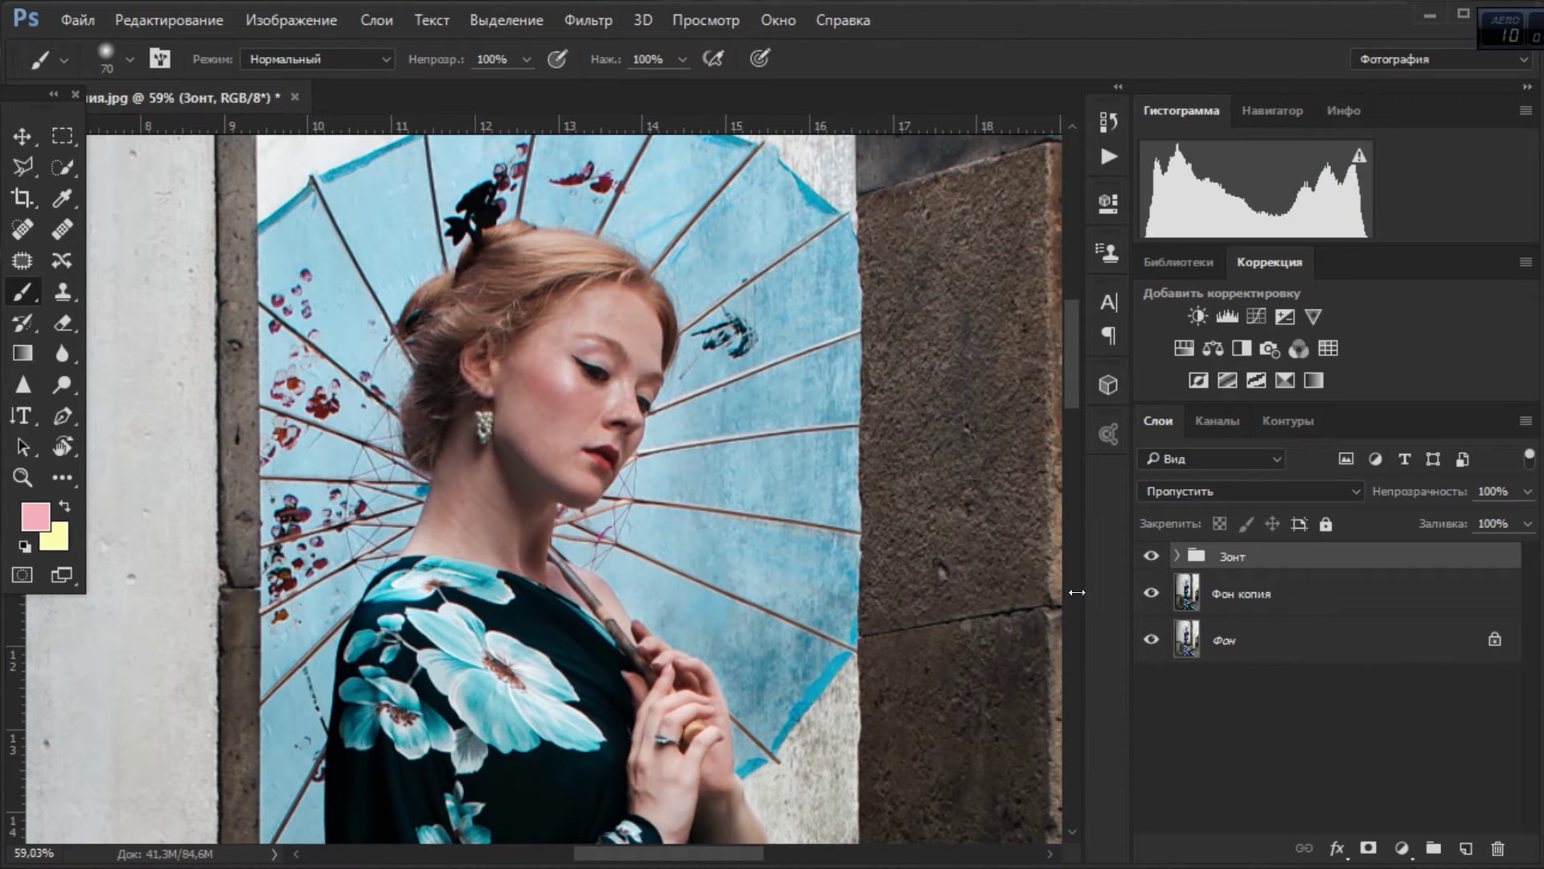
pyautogui.press('z')
pyautogui.click(1181, 349)
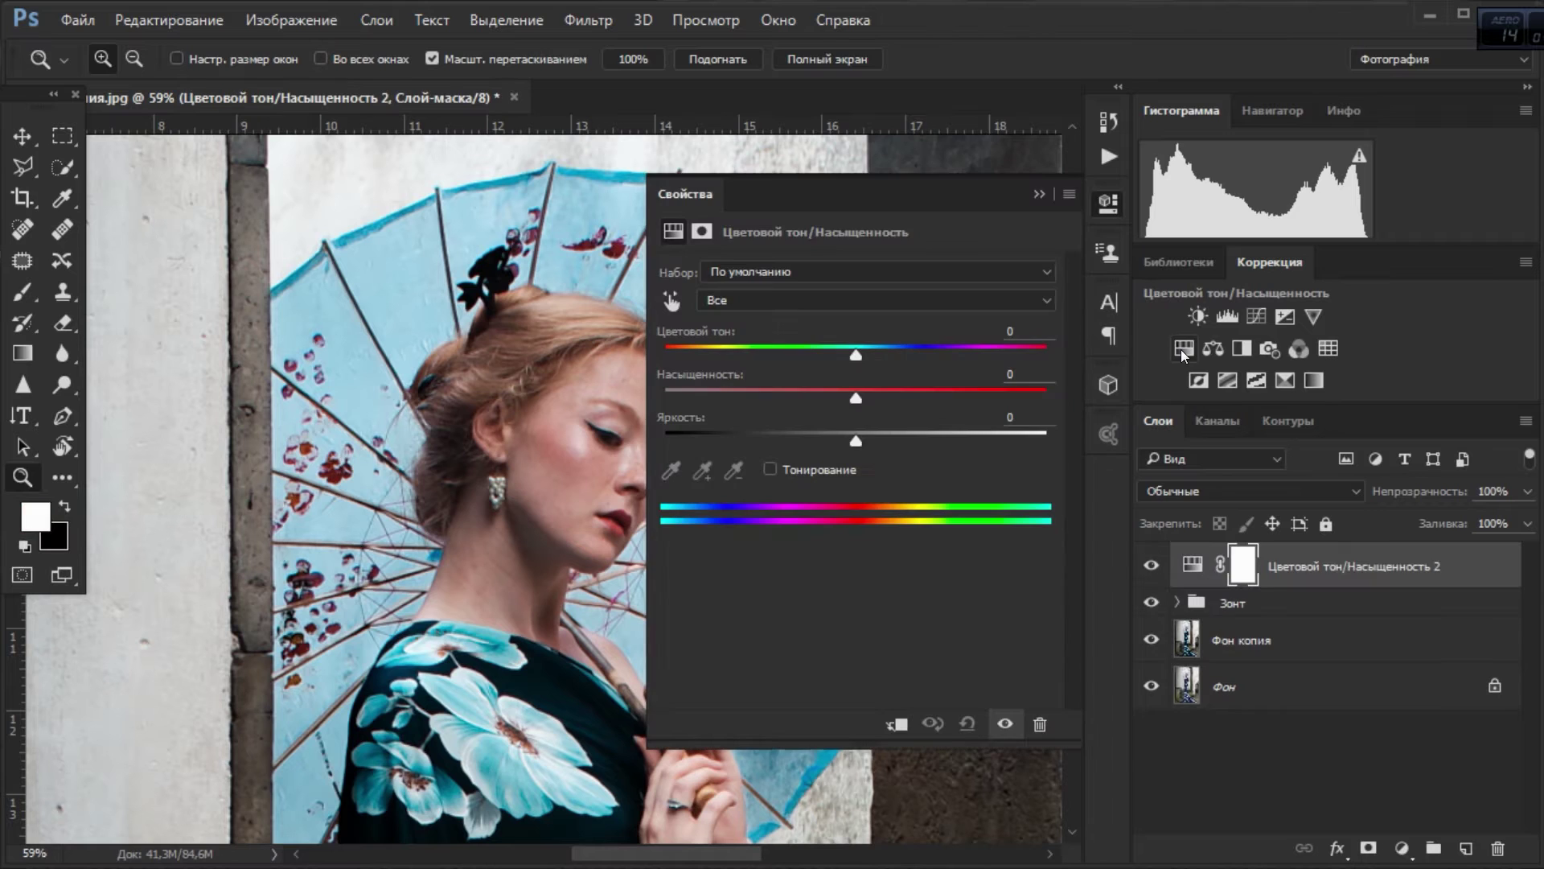
# Set Hue/Saturation 2 to target Reds with saturation +17 and lightness +55.
pyautogui.click(671, 300)
pyautogui.click(636, 396)
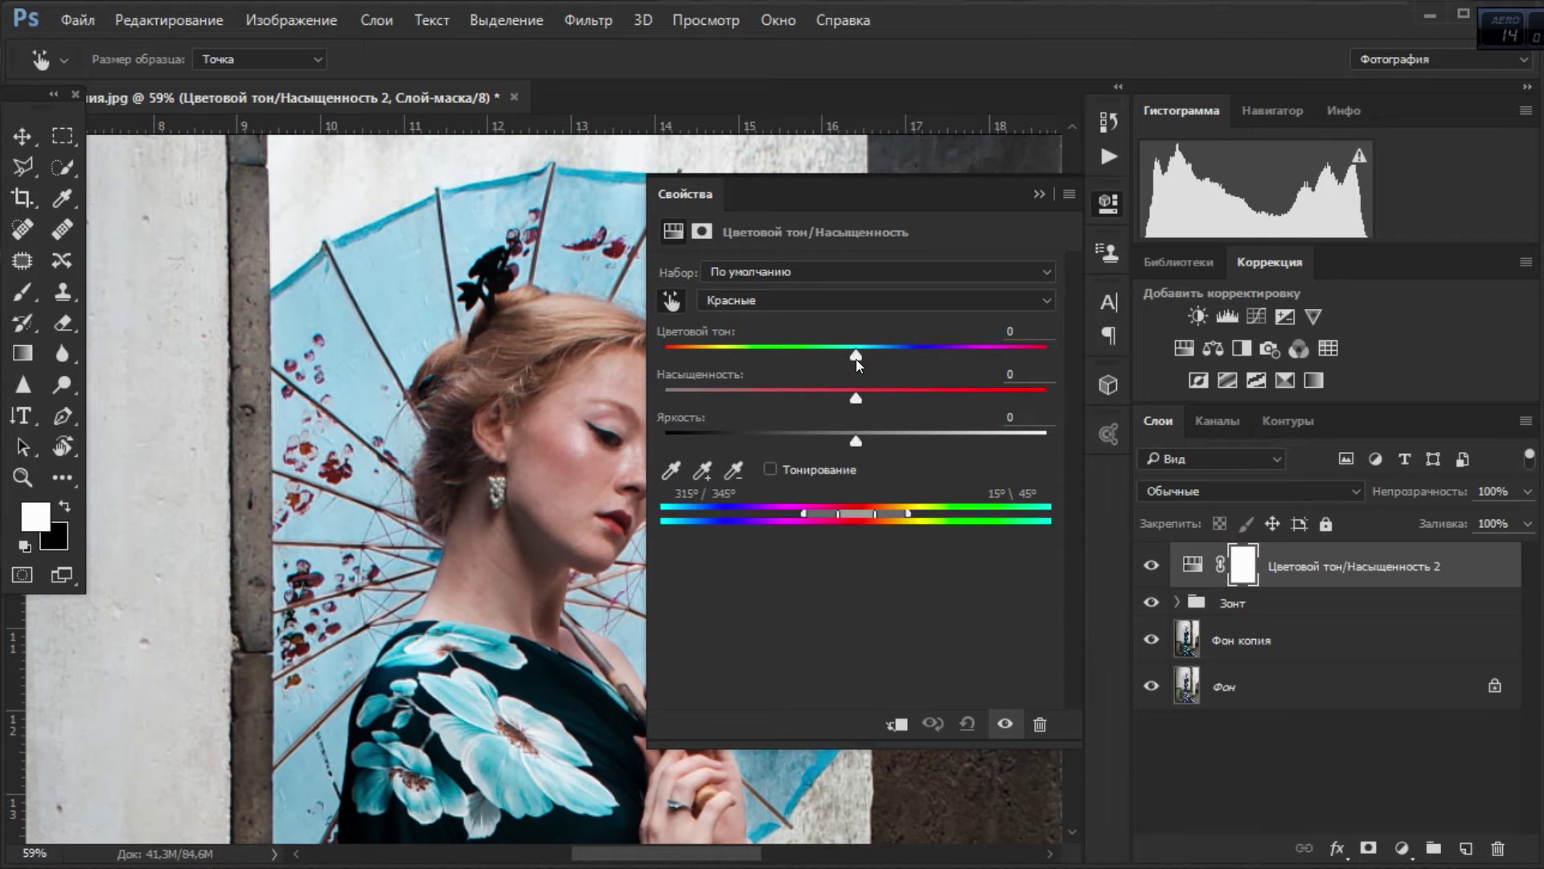
pyautogui.moveTo(856, 441); pyautogui.dragTo(936, 441)
pyautogui.click(863, 398)
pyautogui.moveTo(876, 401); pyautogui.dragTo(959, 441)
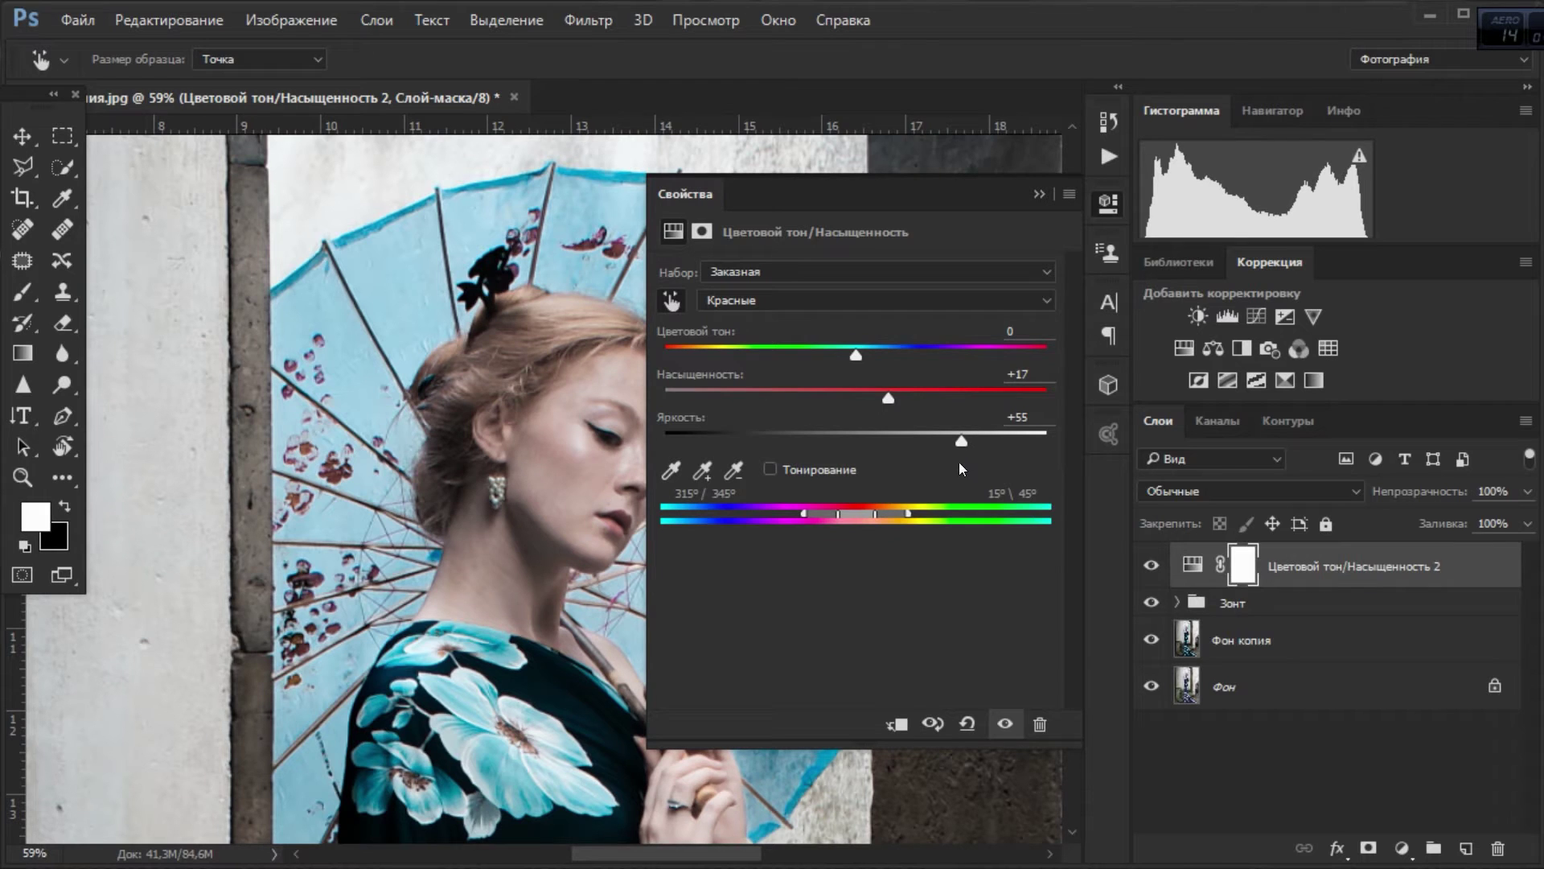
pyautogui.moveTo(861, 355); pyautogui.dragTo(856, 361)
pyautogui.click(1252, 566)
# Invert the reds layer mask and paint the lightening onto the face with a 40% brush.
pyautogui.hotkey('ctrl', 'i')
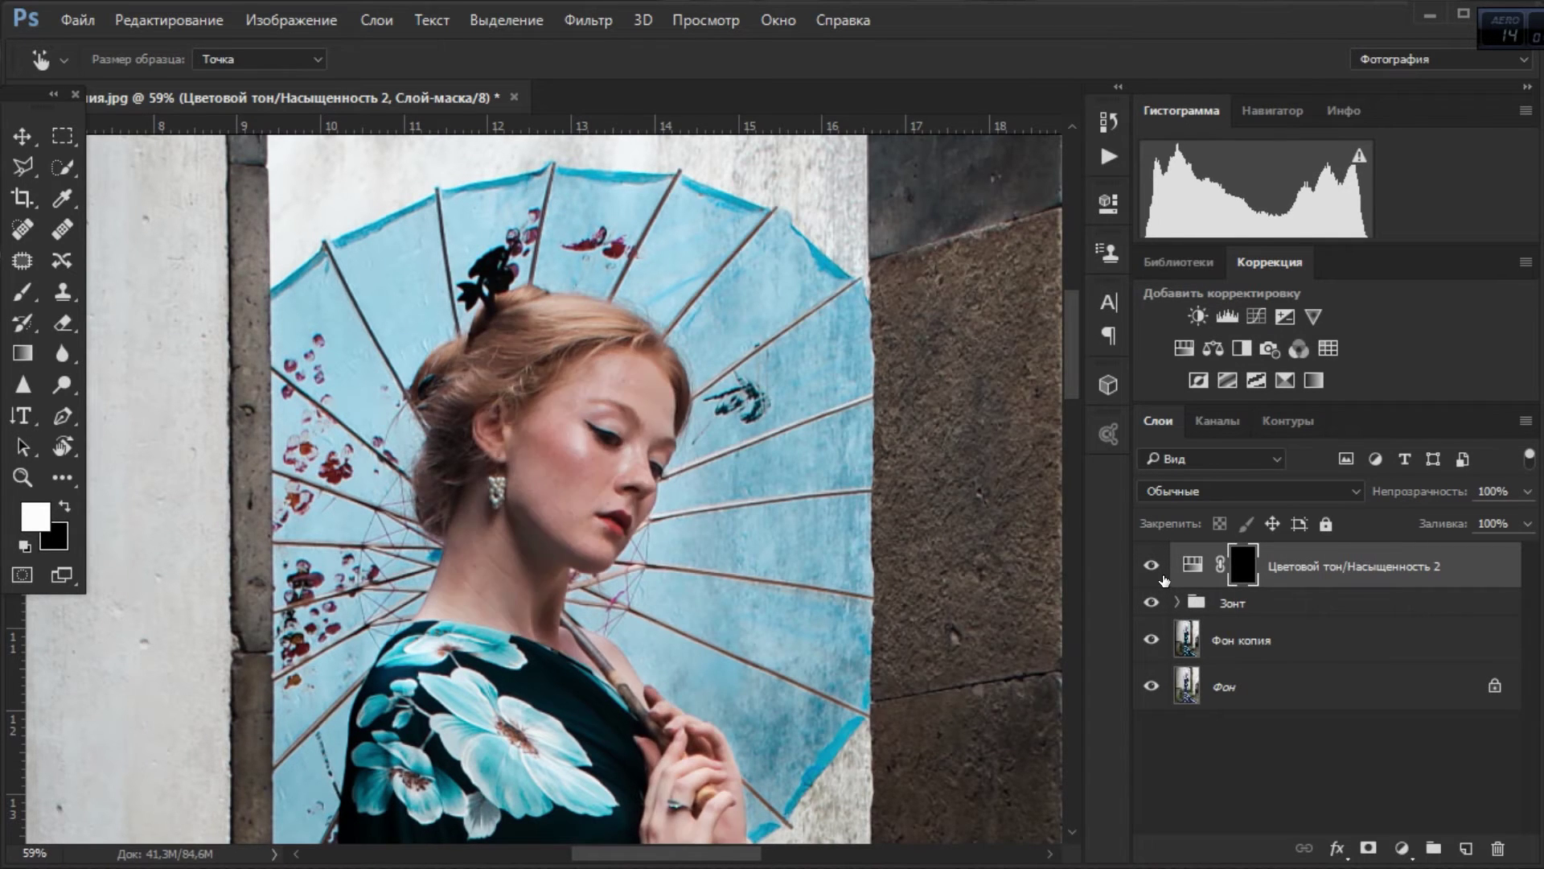
pyautogui.press('b')
pyautogui.scroll(3, 641, 427)
pyautogui.moveTo(641, 427)
pyautogui.mouseDown()
pyautogui.moveTo(483, 427)
pyautogui.moveTo(585, 551)
pyautogui.mouseUp()
pyautogui.scroll(3, 585, 551)
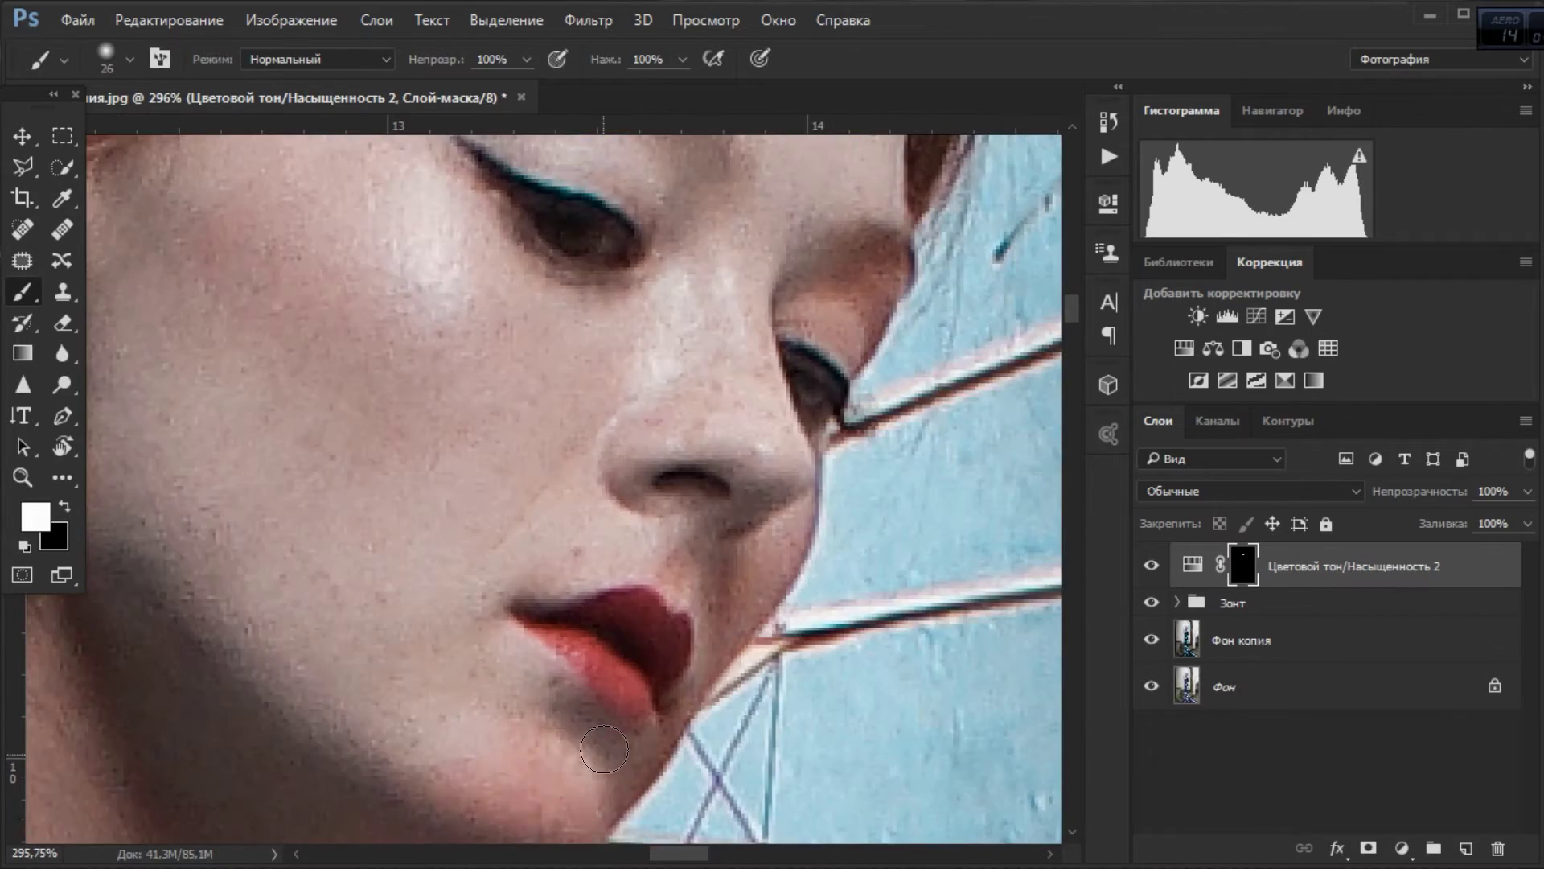
pyautogui.scroll(-1, 583, 425)
pyautogui.scroll(-5, 444, 241)
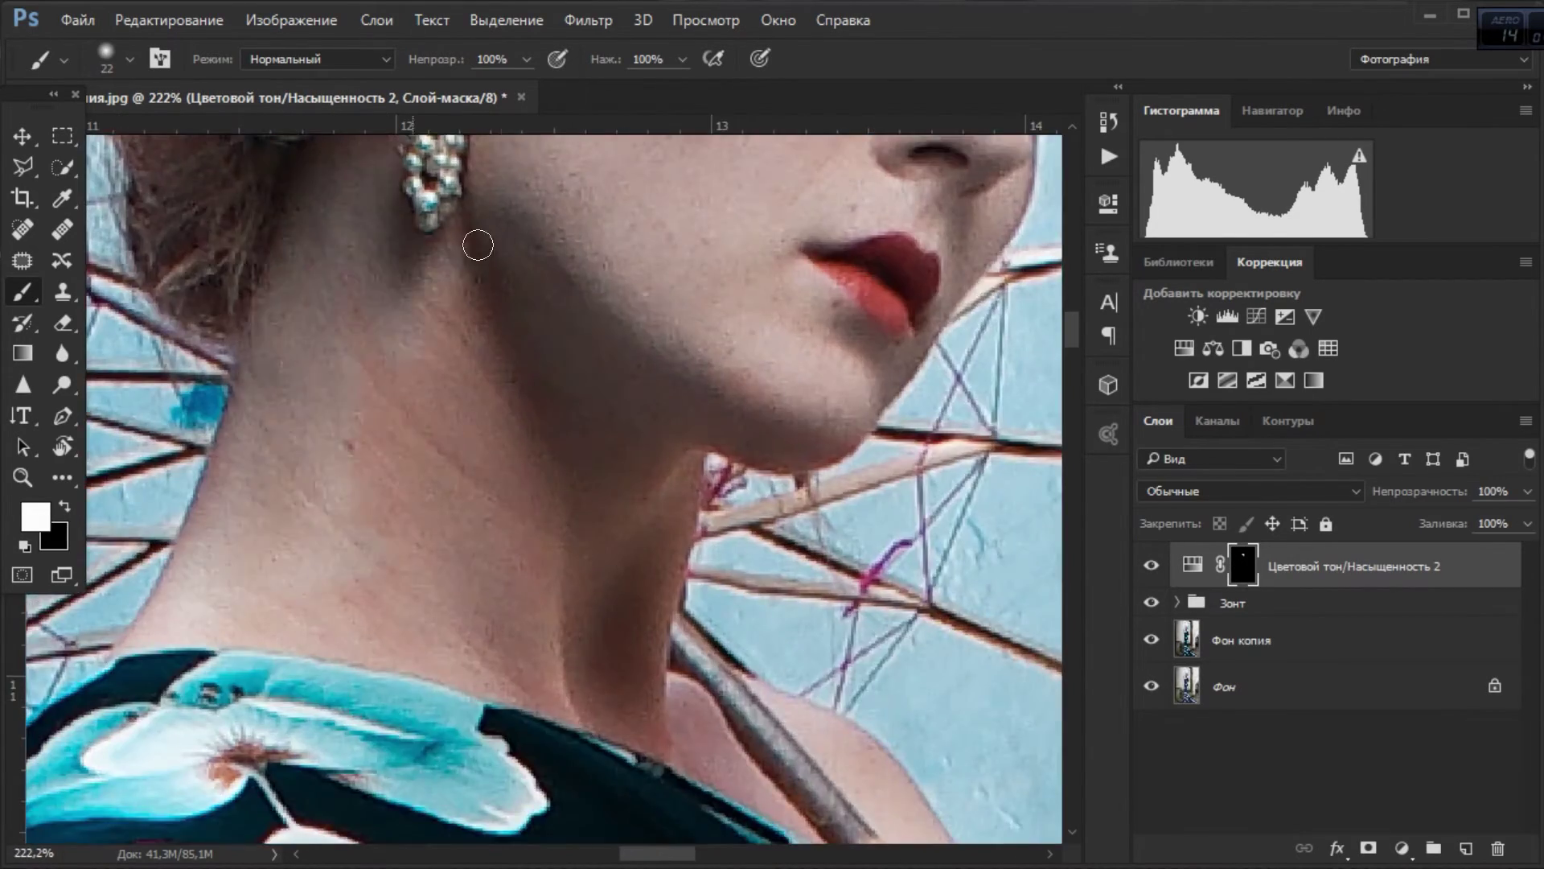
pyautogui.scroll(-5, 444, 241)
pyautogui.scroll(3, 516, 414)
pyautogui.scroll(-3, 517, 414)
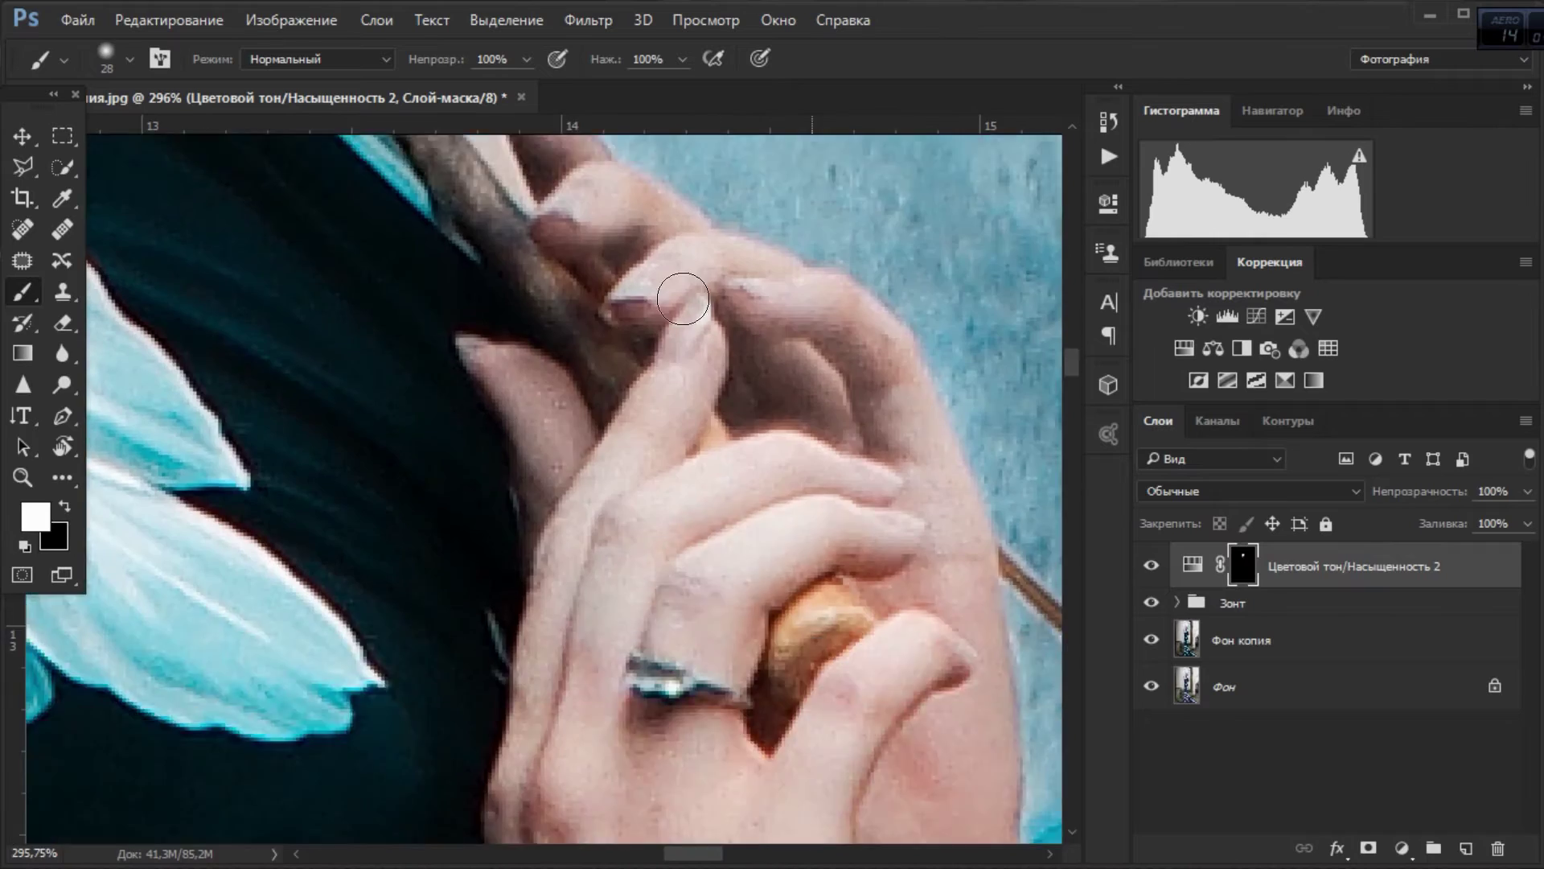
pyautogui.scroll(-3, 679, 293)
pyautogui.scroll(-3, 861, 609)
pyautogui.scroll(5, 611, 402)
pyautogui.moveTo(526, 58); pyautogui.dragTo(475, 79)
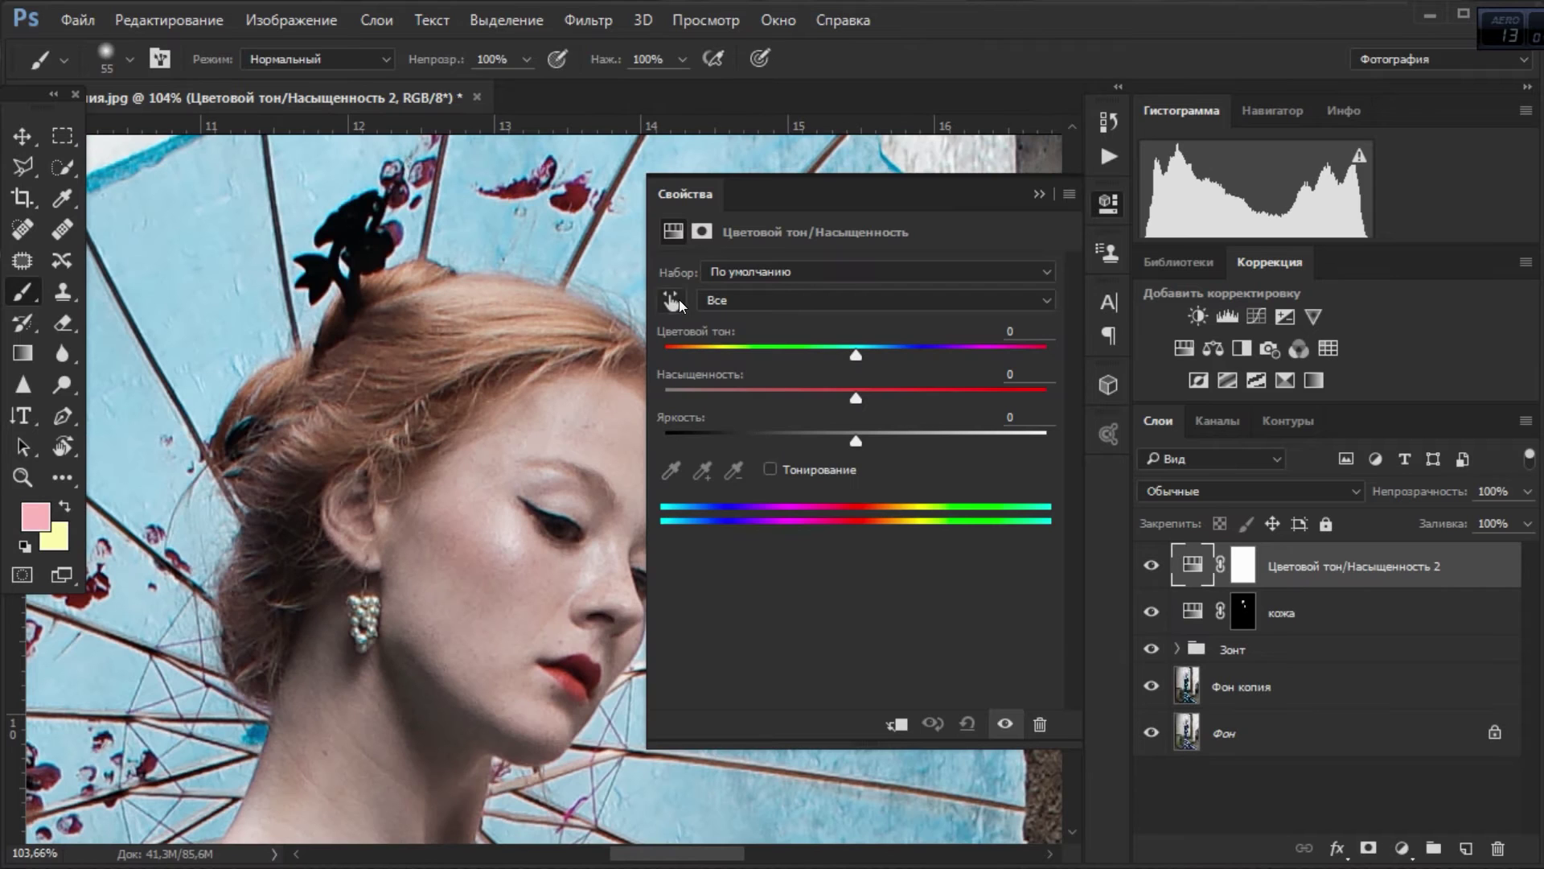
# Set a new Hue/Saturation layer to Reds with lightness -76 and hide it with the mask.
pyautogui.click(678, 300)
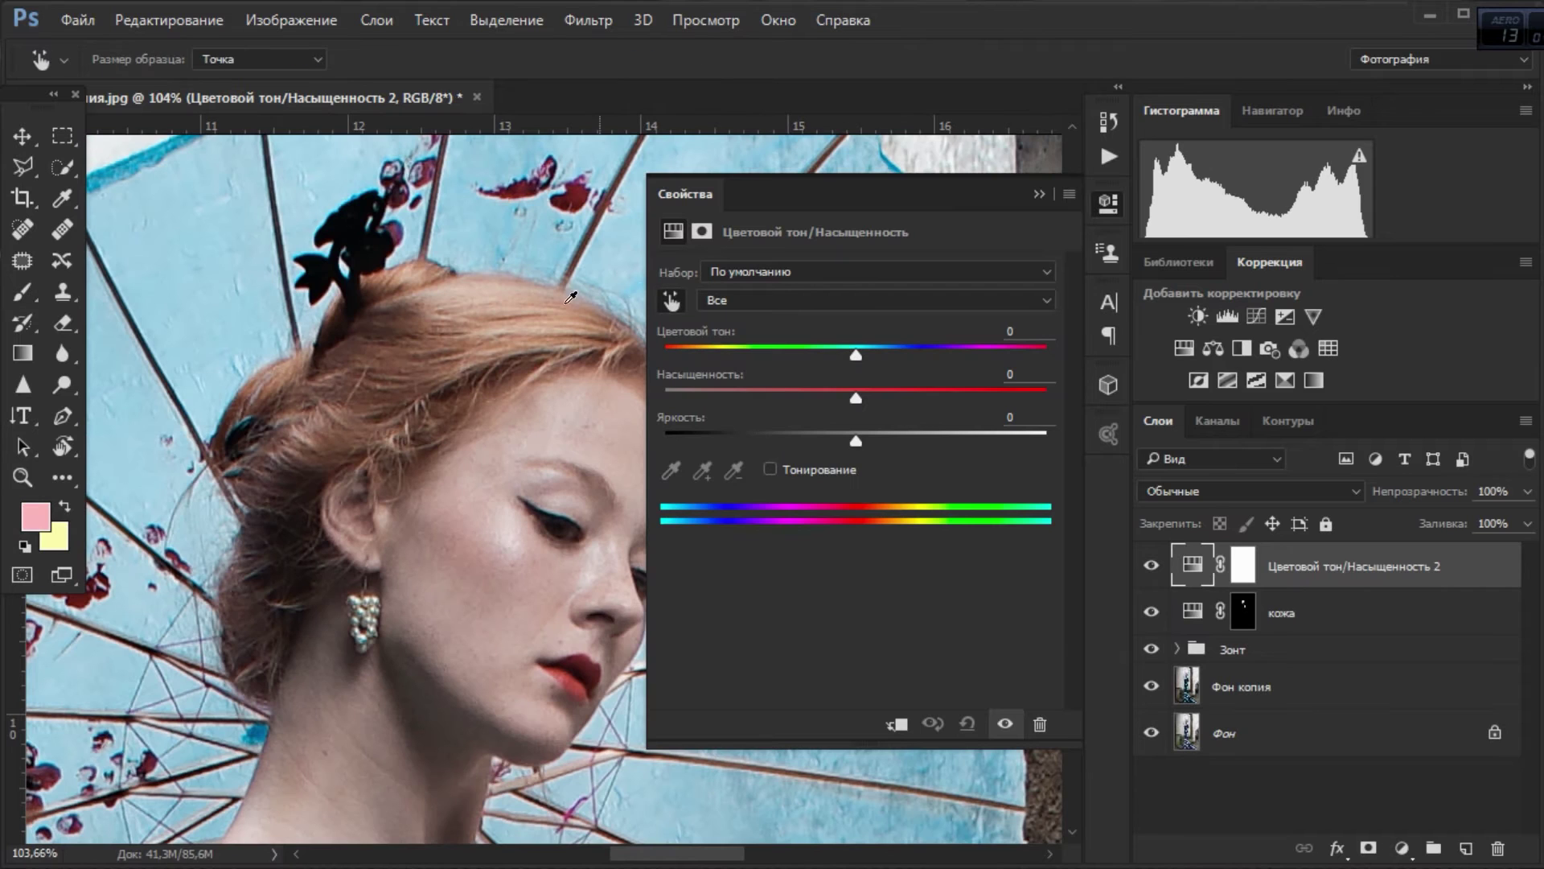
pyautogui.click(516, 300)
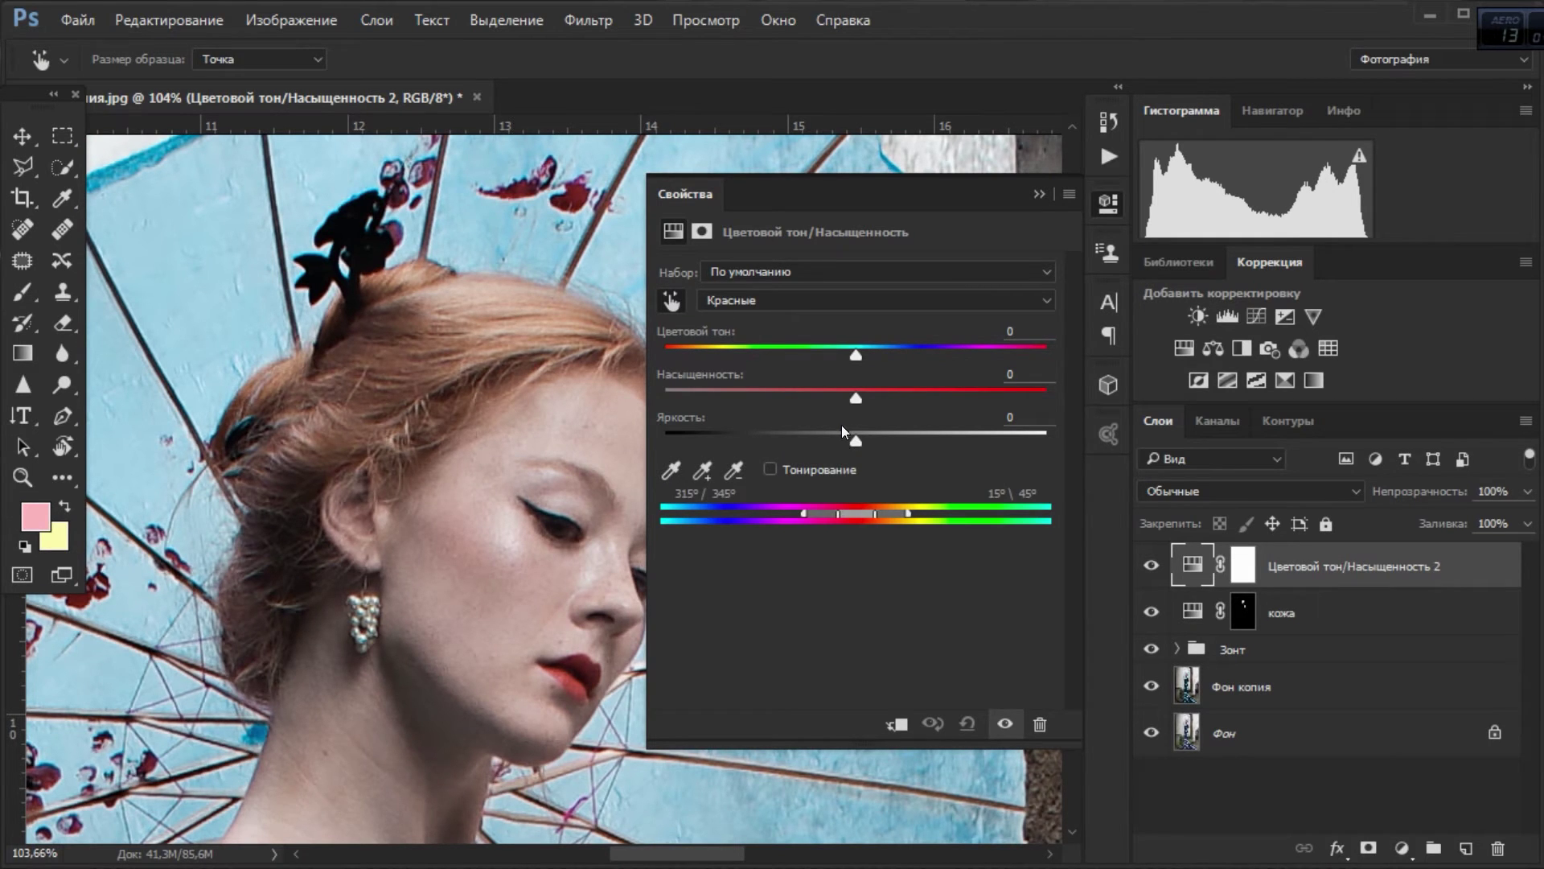
pyautogui.moveTo(852, 442); pyautogui.dragTo(714, 437)
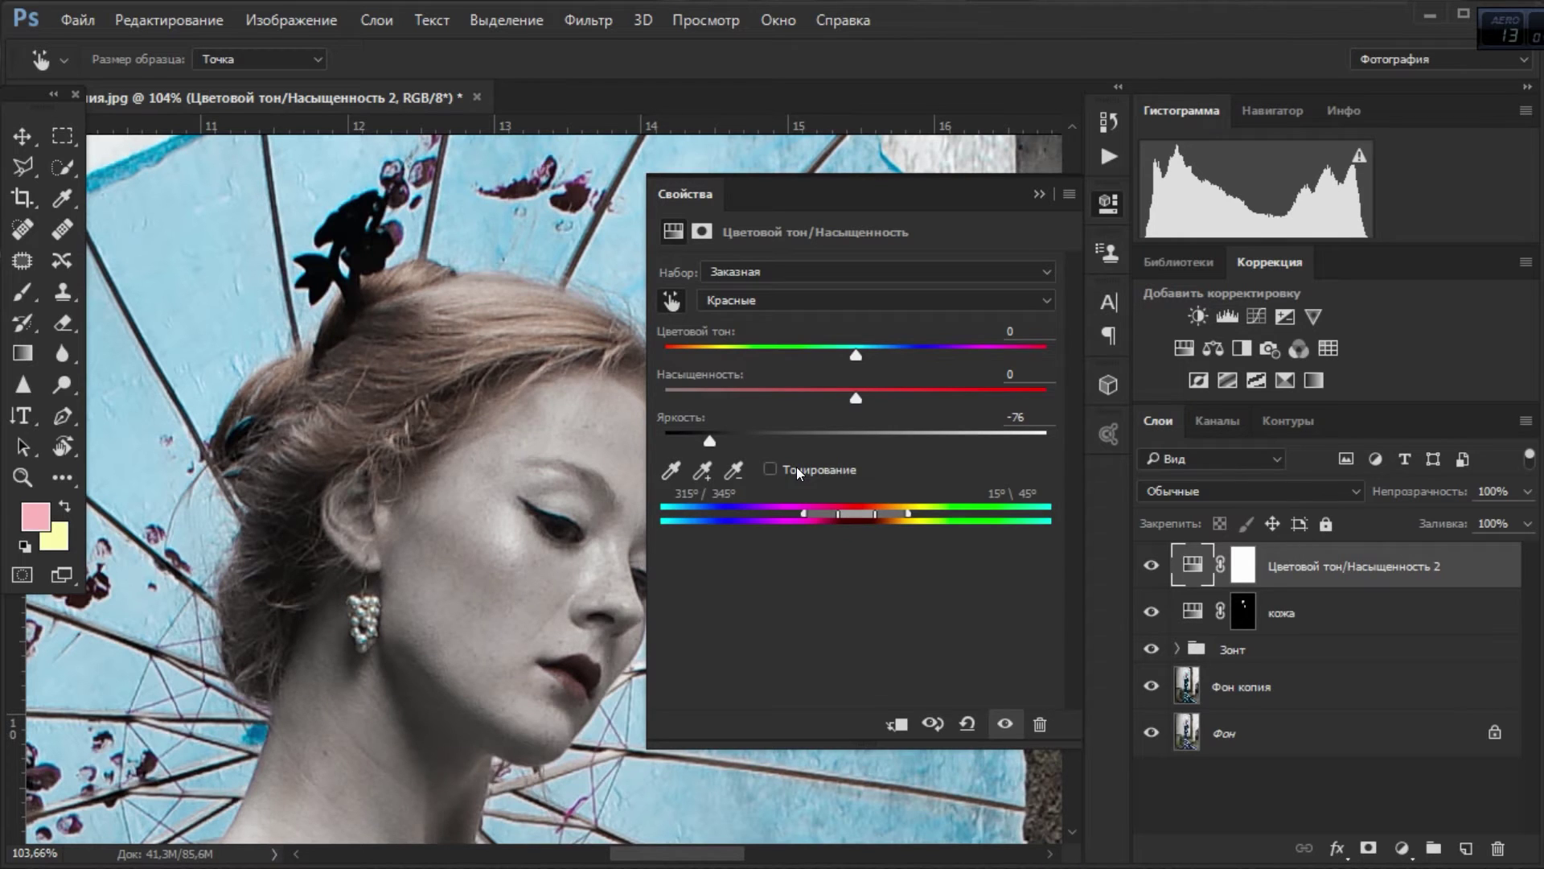
pyautogui.press('d')
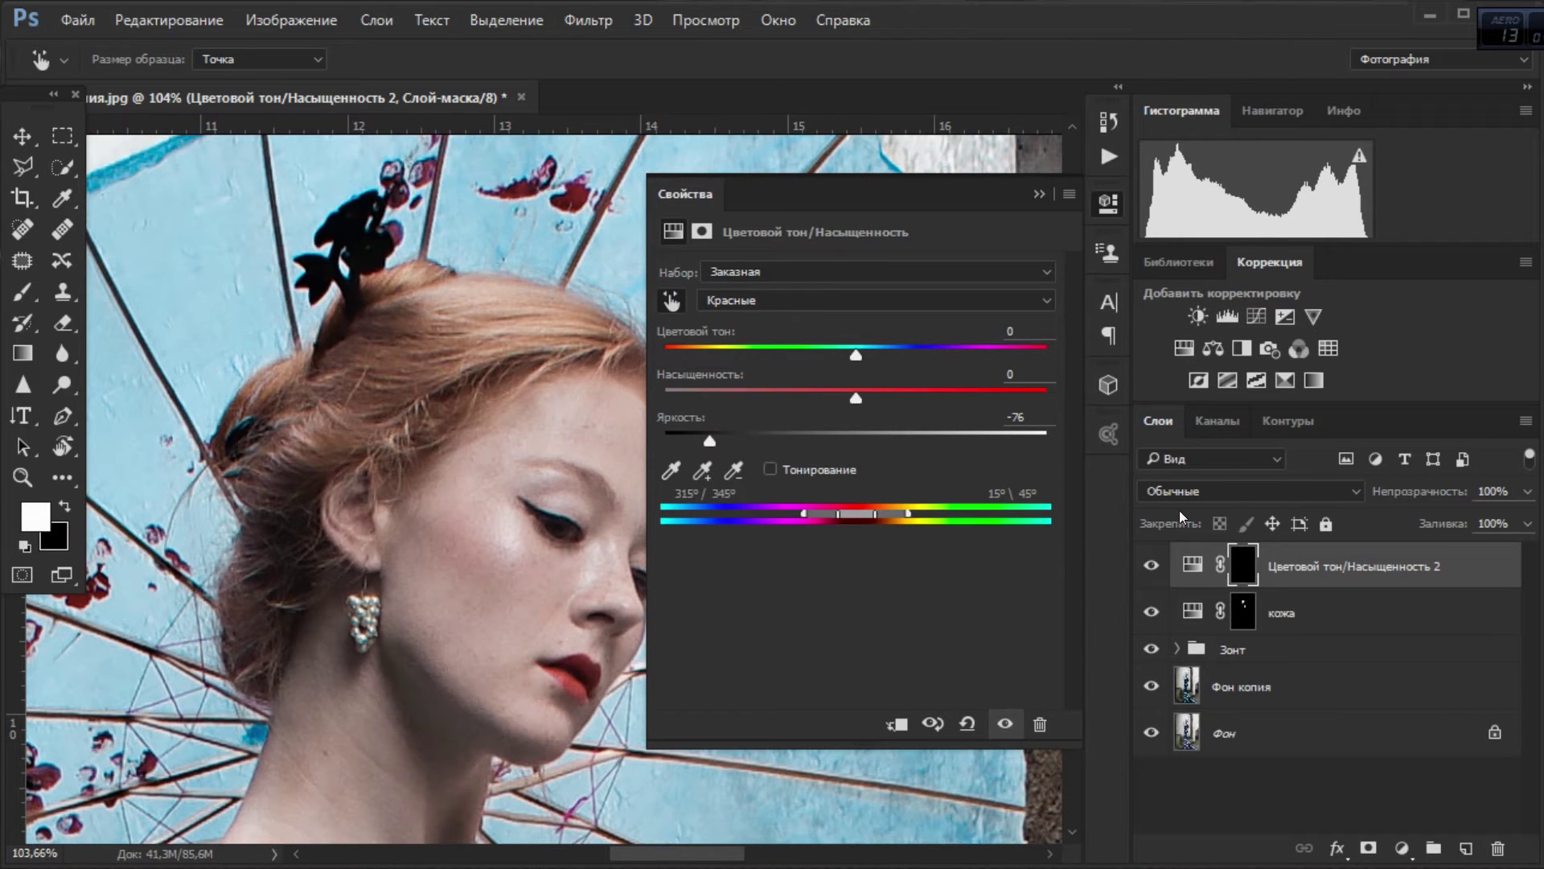
# Select the Hue/Saturation 2 mask and paint the reds darkening onto the hair.
pyautogui.click(1243, 565)
pyautogui.press('b')
pyautogui.moveTo(337, 411)
pyautogui.mouseDown()
pyautogui.moveTo(407, 344)
pyautogui.moveTo(482, 338)
pyautogui.mouseUp()
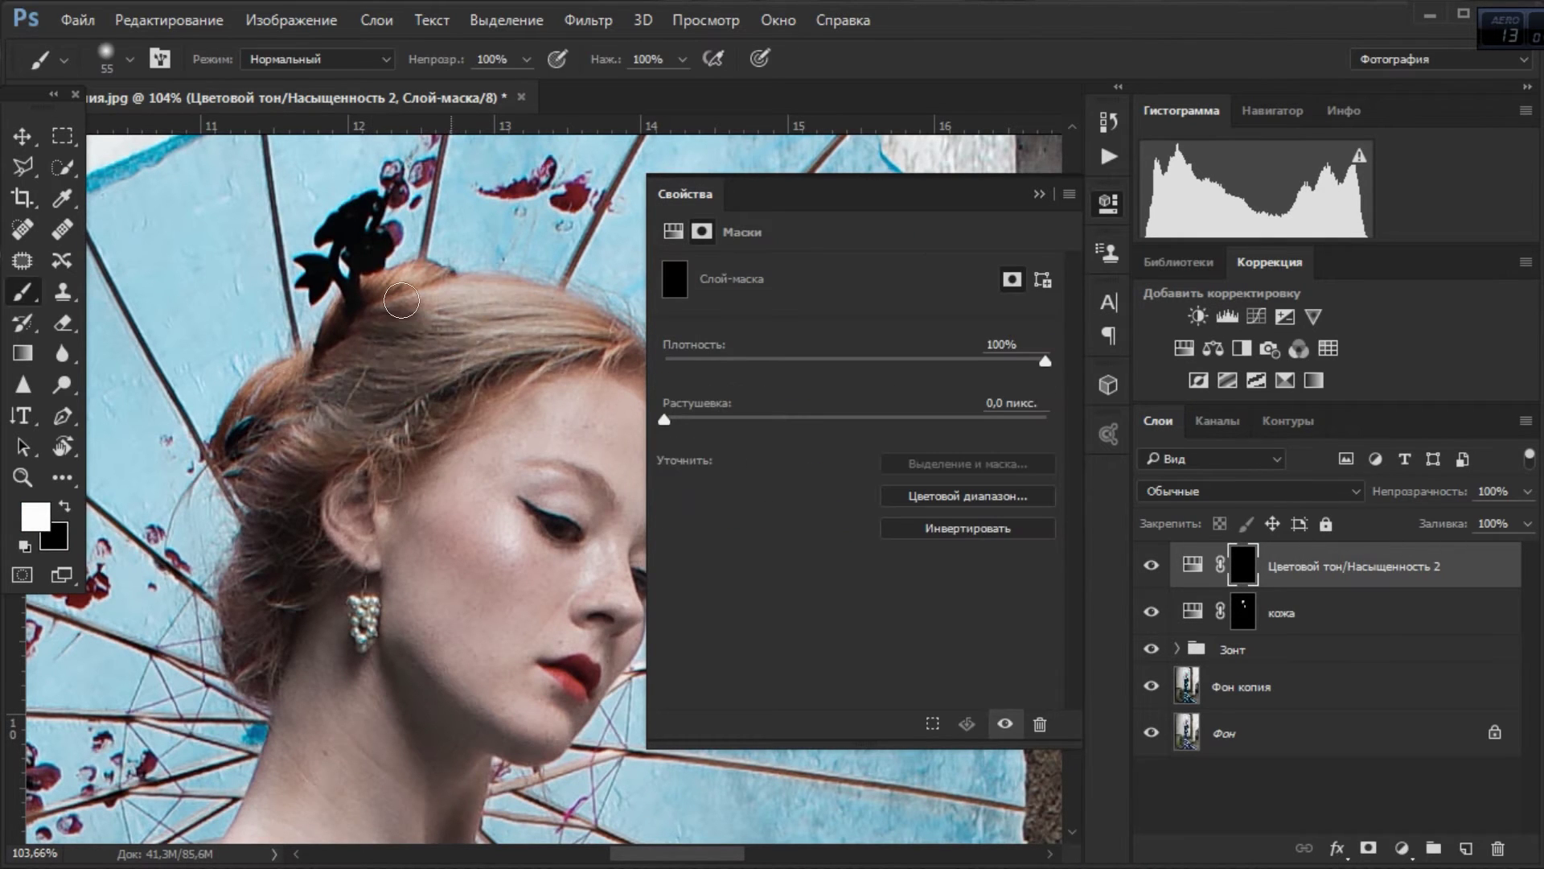
pyautogui.moveTo(386, 289); pyautogui.dragTo(421, 360)
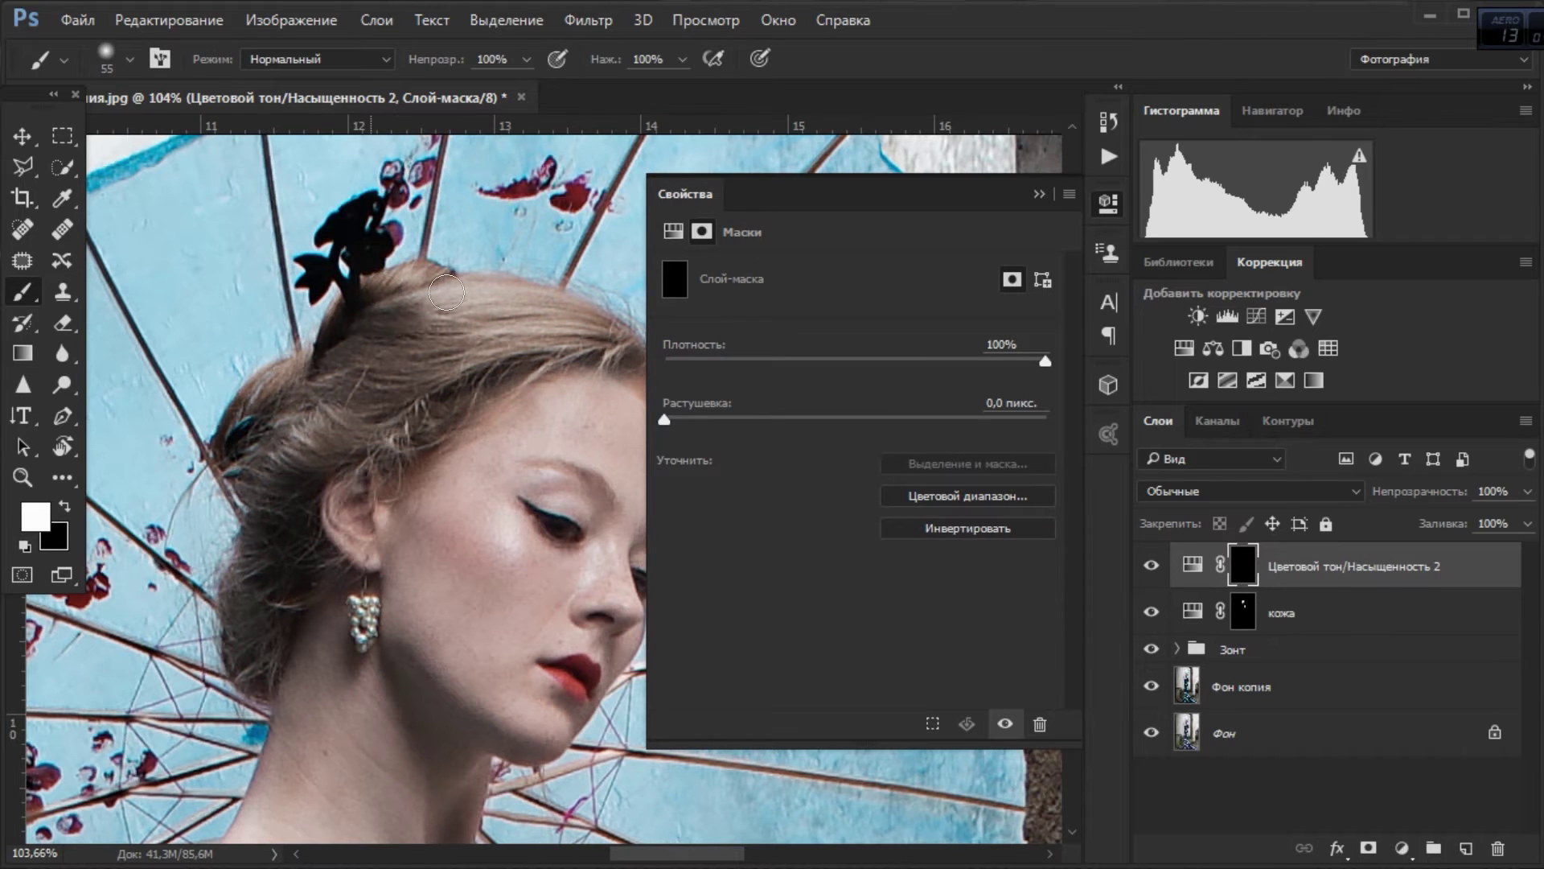
# Make the brush smaller at 30% opacity and continue painting the mask.
pyautogui.moveTo(447, 292); pyautogui.dragTo(233, 266)
pyautogui.moveTo(448, 345); pyautogui.dragTo(451, 371)
pyautogui.scroll(2, 435, 349)
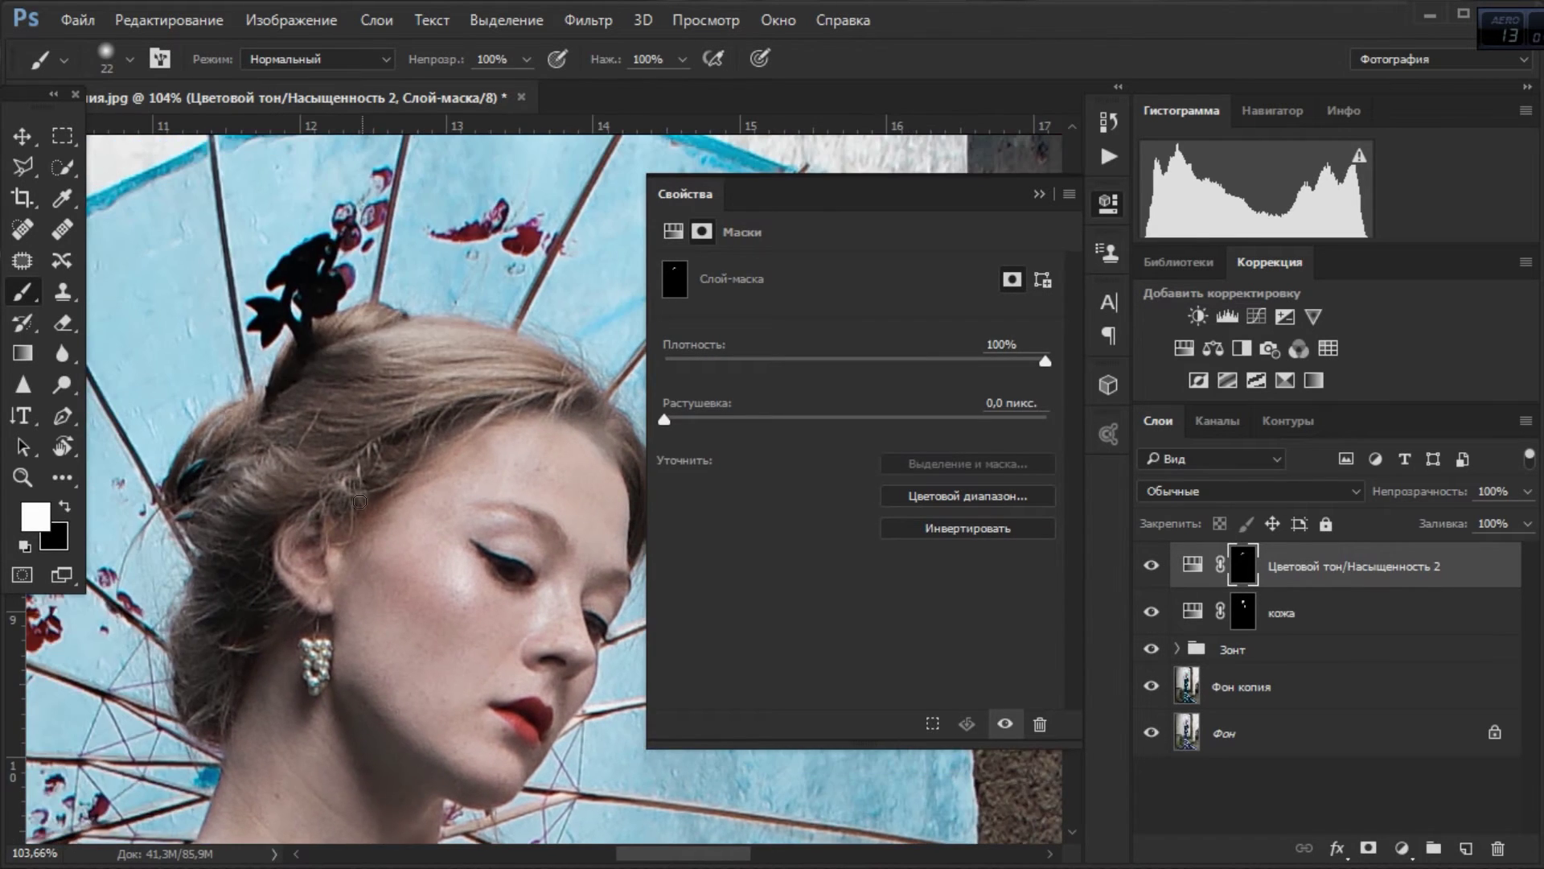
pyautogui.scroll(2, 386, 435)
pyautogui.hotkey('alt', '3')
pyautogui.press('Escape')
pyautogui.press('3')
pyautogui.press(']')
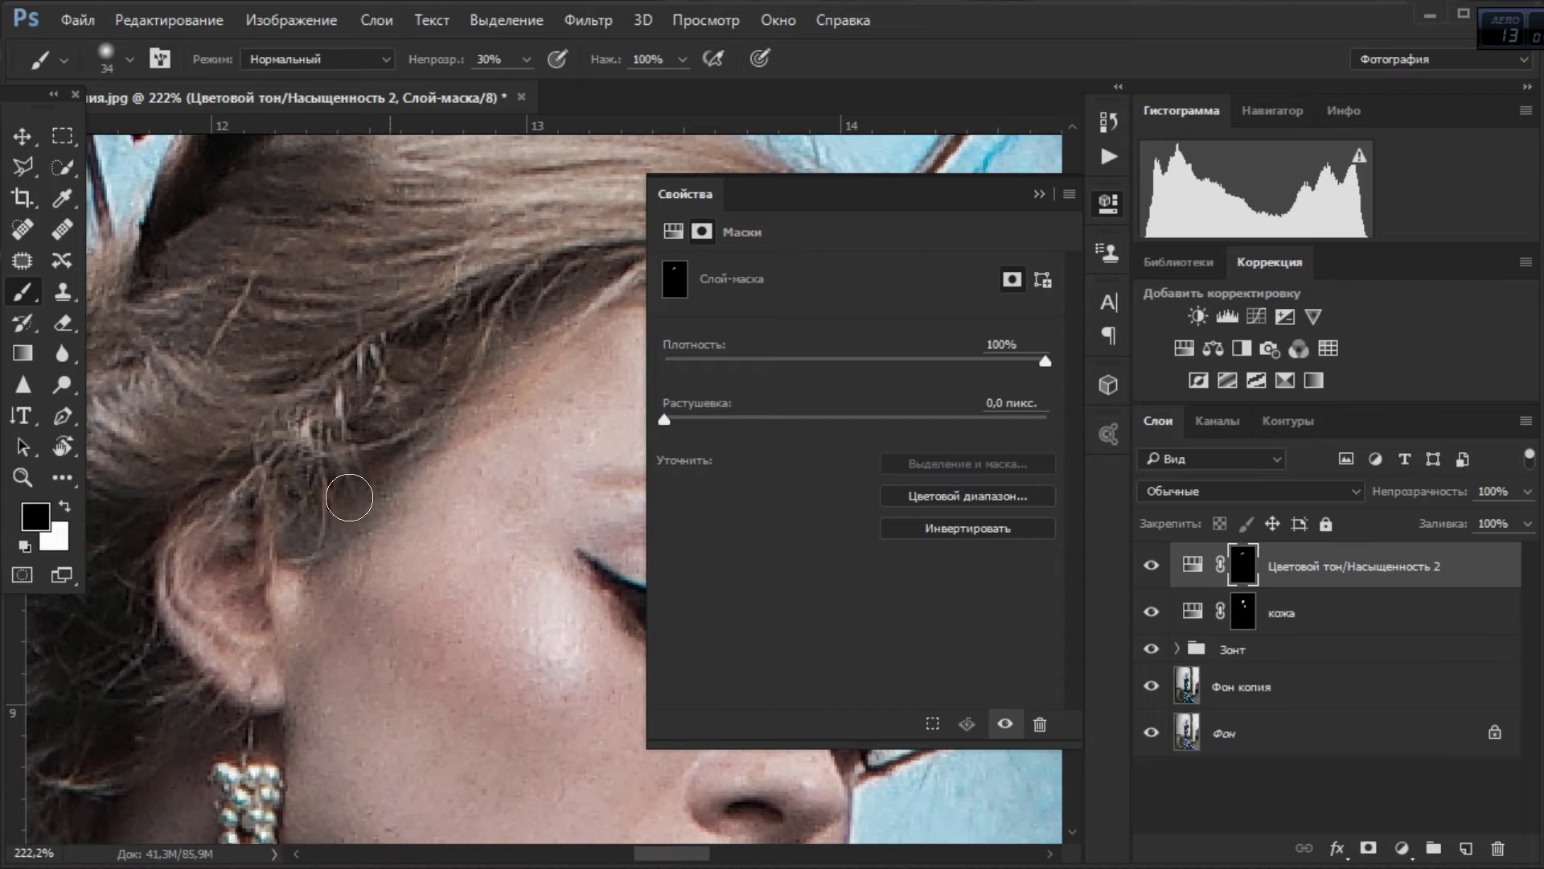
pyautogui.scroll(-1, 376, 537)
pyautogui.scroll(-2, 338, 563)
pyautogui.scroll(-1, 290, 587)
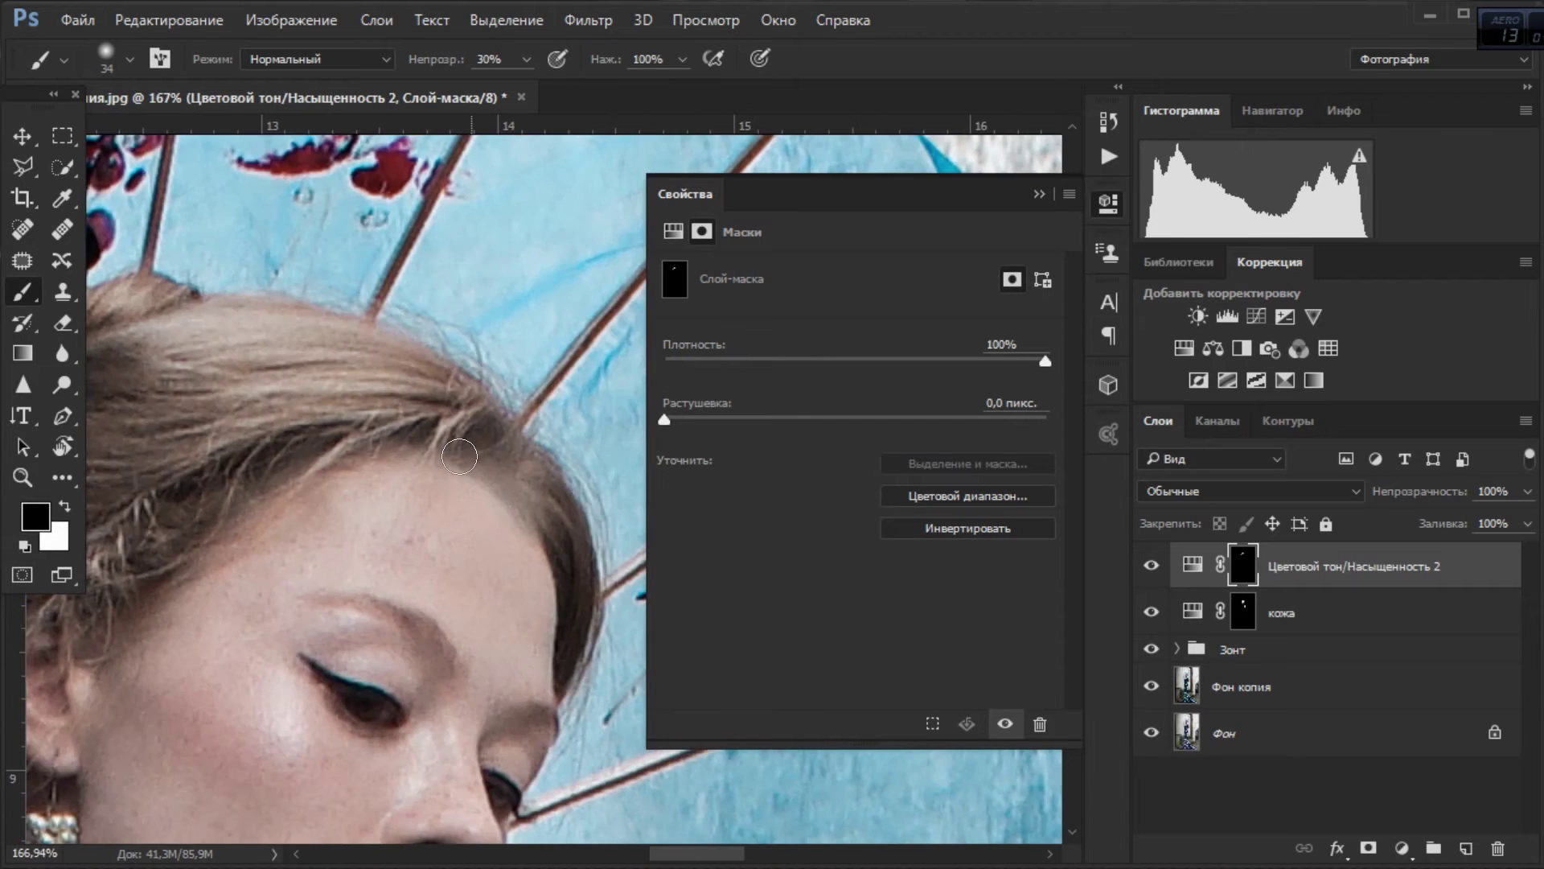
pyautogui.scroll(-1, 251, 612)
pyautogui.moveTo(252, 612); pyautogui.dragTo(467, 528)
# Change the layer's Reds to lightness -96 and hue -7.
pyautogui.click(1193, 566)
pyautogui.click(757, 300)
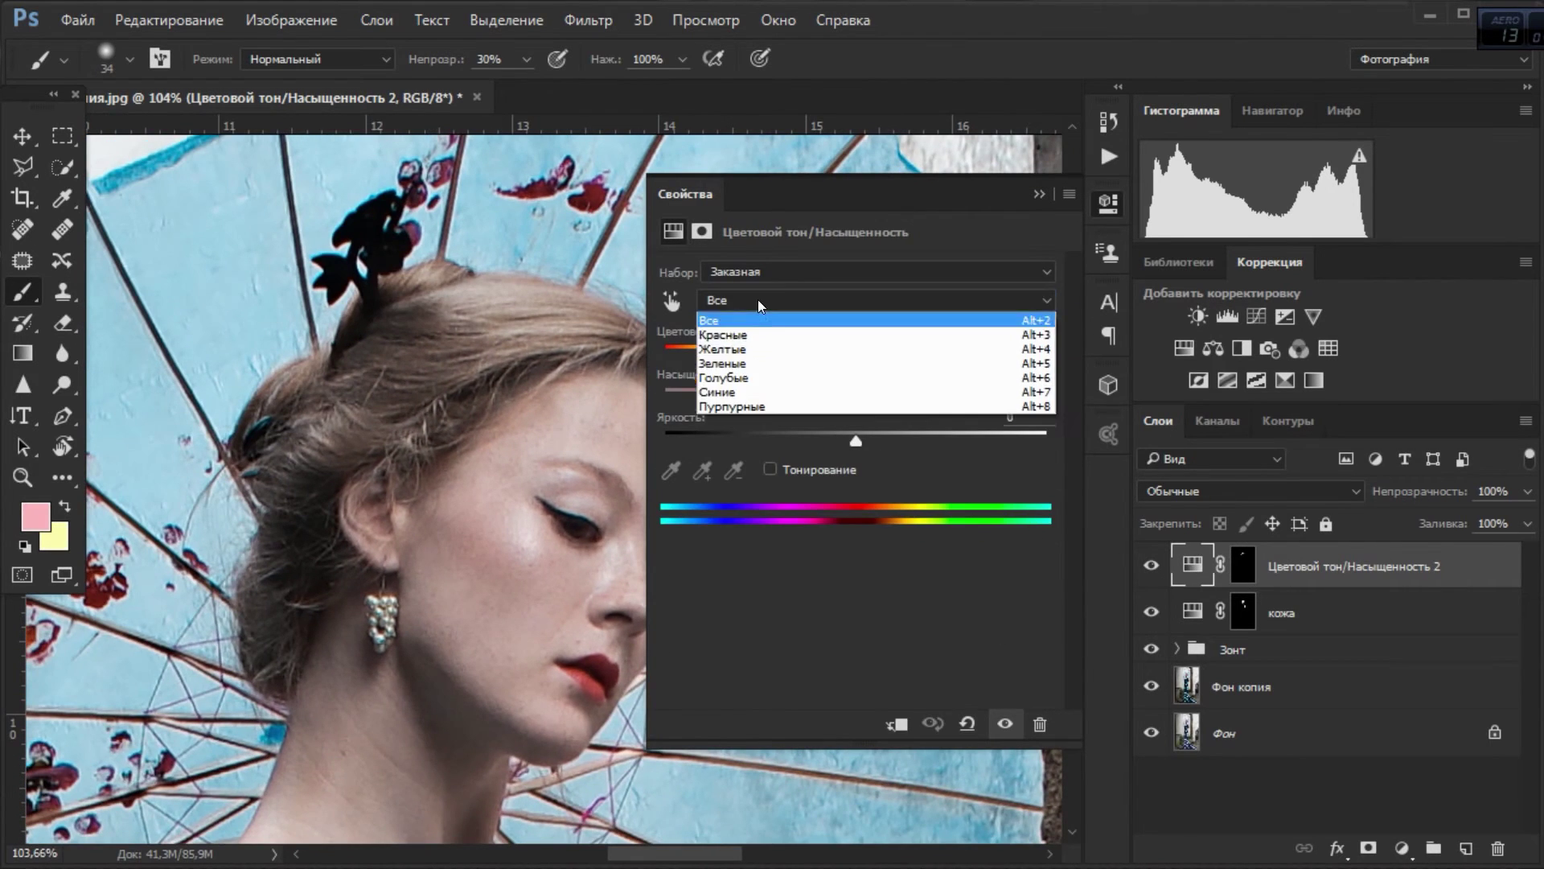
pyautogui.click(724, 324)
pyautogui.moveTo(707, 439); pyautogui.dragTo(672, 440)
pyautogui.moveTo(856, 355); pyautogui.dragTo(798, 399)
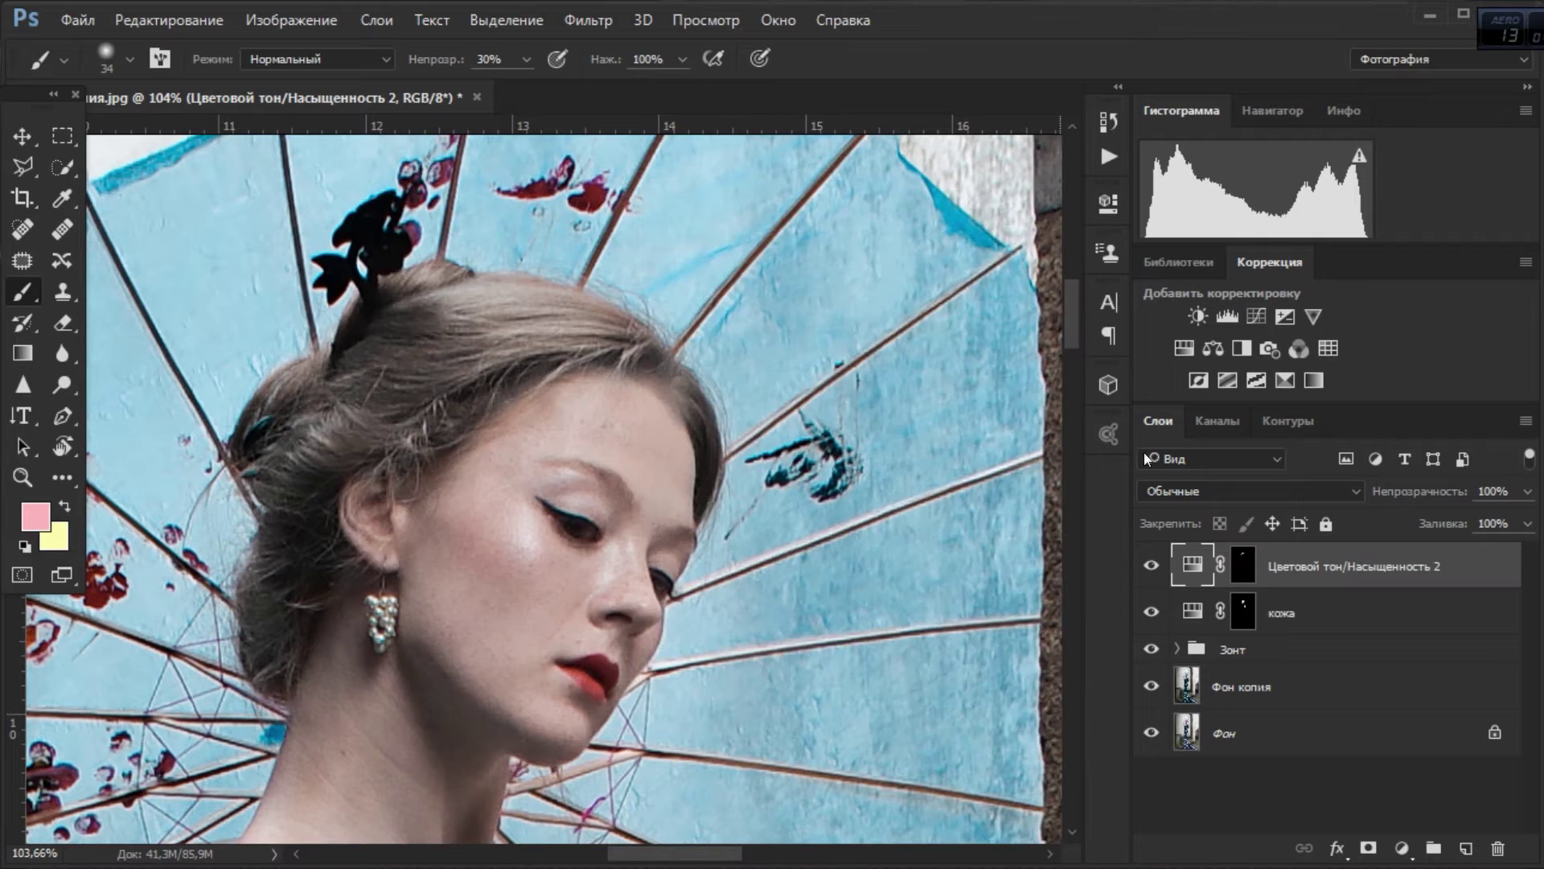
# Reselect the mask, reset to black and white, and switch to white to refine the hairline.
pyautogui.click(1243, 565)
pyautogui.press('d')
pyautogui.scroll(5, 371, 441)
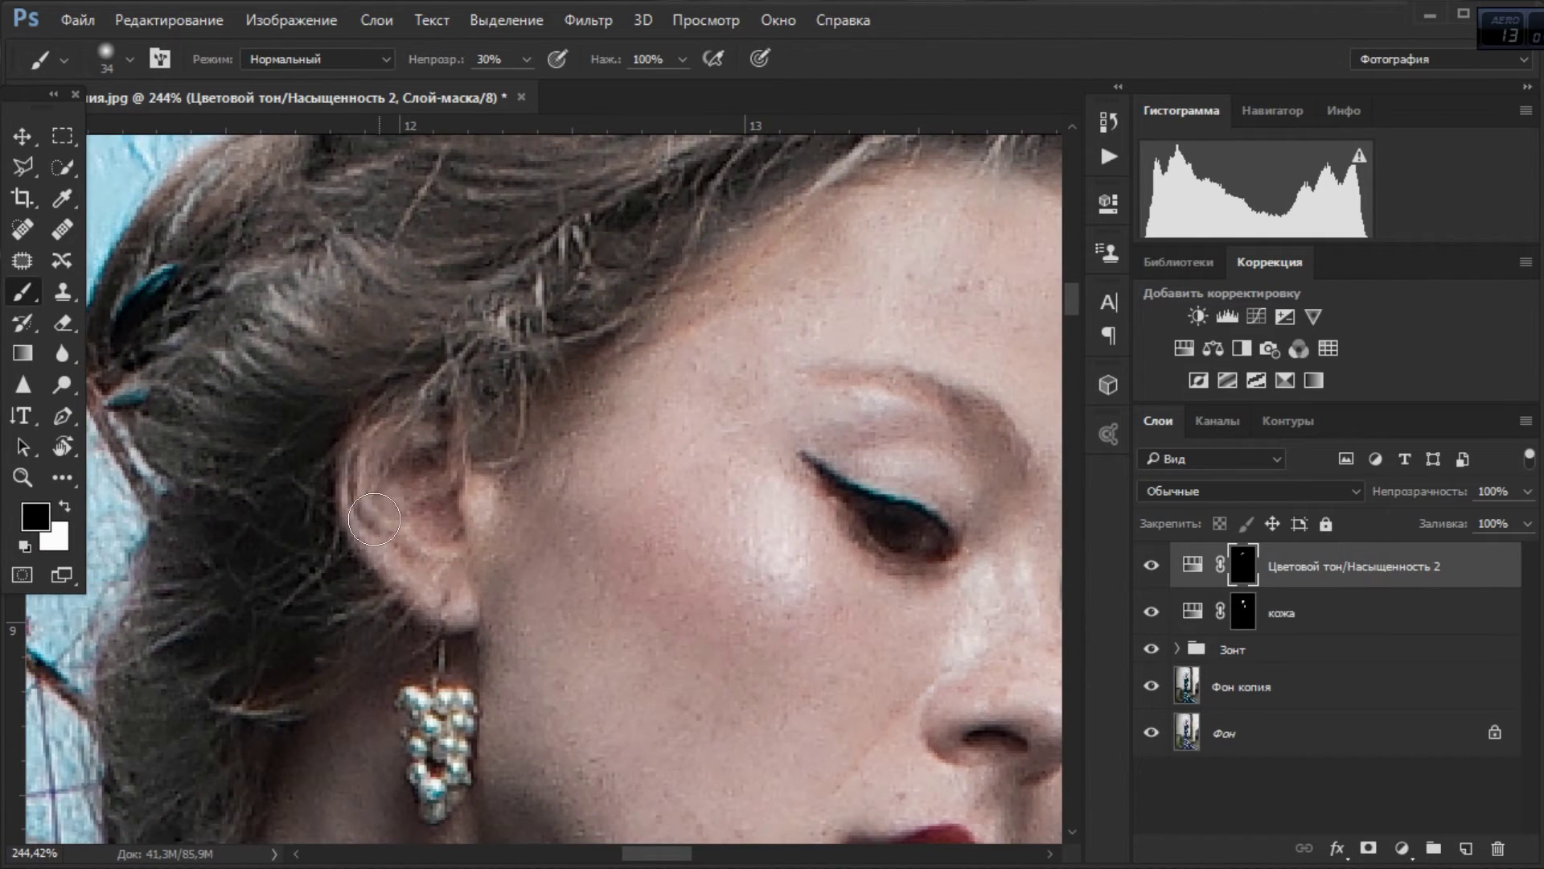
pyautogui.scroll(-2, 596, 528)
pyautogui.scroll(-2, 655, 482)
pyautogui.scroll(2, 535, 459)
pyautogui.press('x')
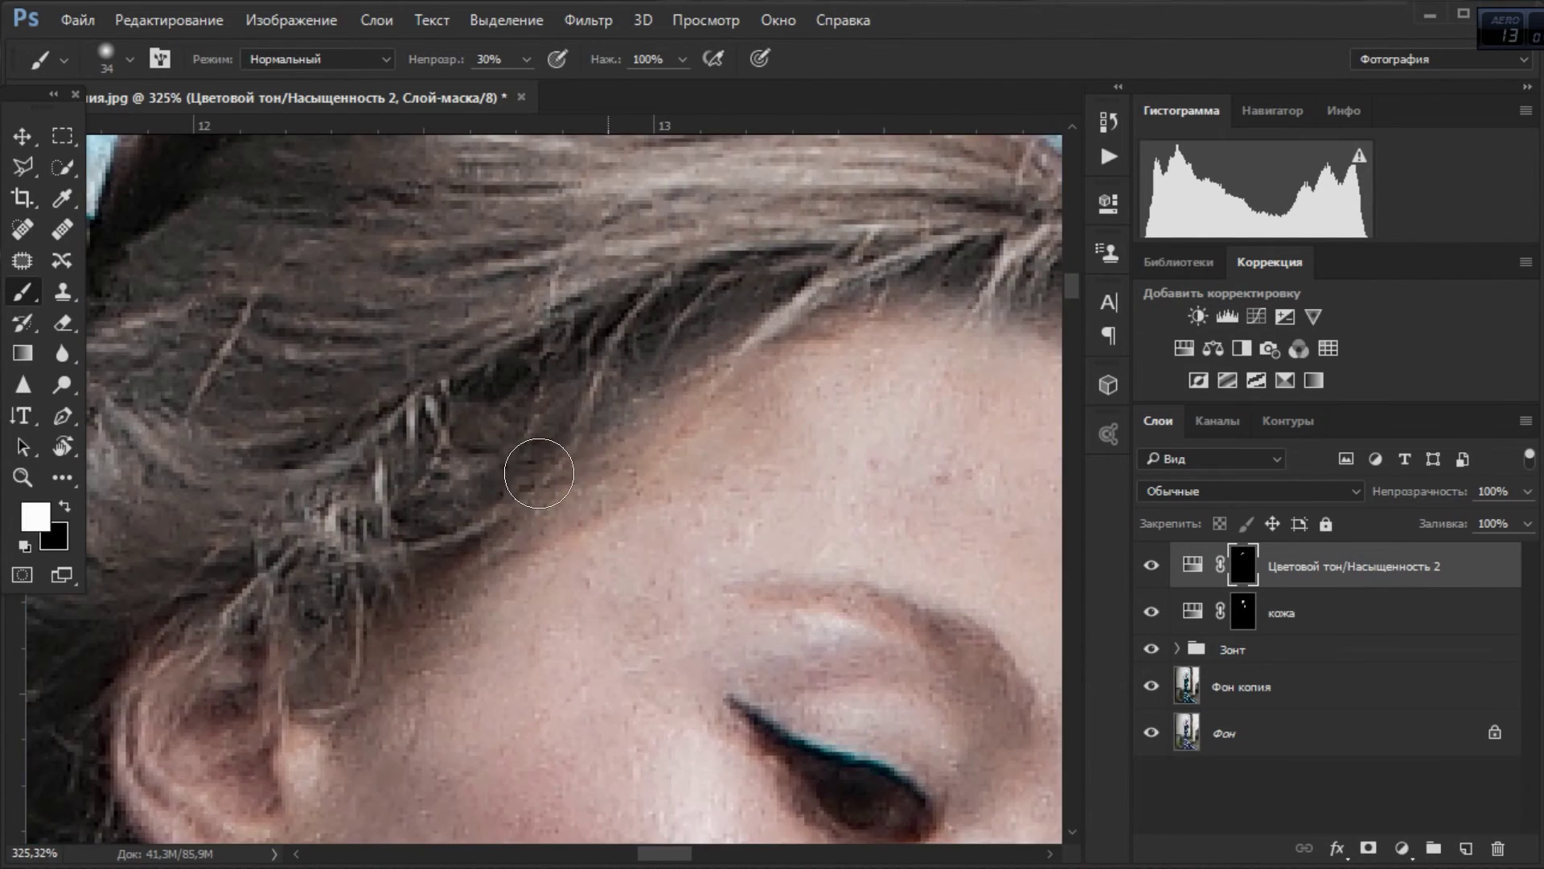
pyautogui.scroll(-1, 710, 520)
pyautogui.scroll(-3, 709, 519)
pyautogui.scroll(-1, 708, 426)
pyautogui.scroll(3, 708, 334)
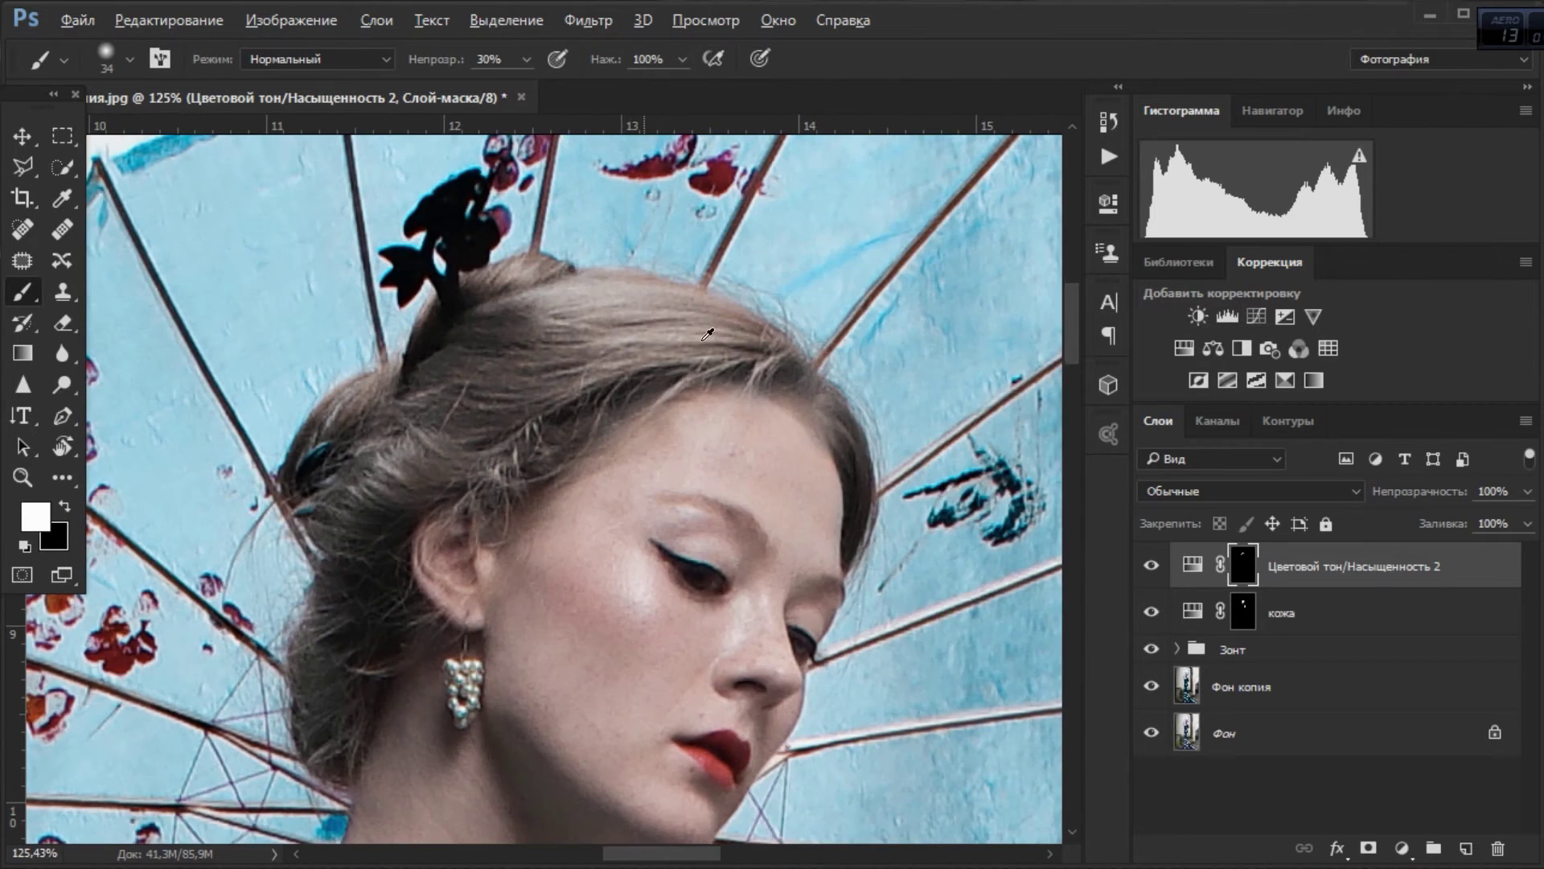
# Add a Curves layer clipped to the hair adjustment, pulled down to darken the hair.
pyautogui.click(1257, 316)
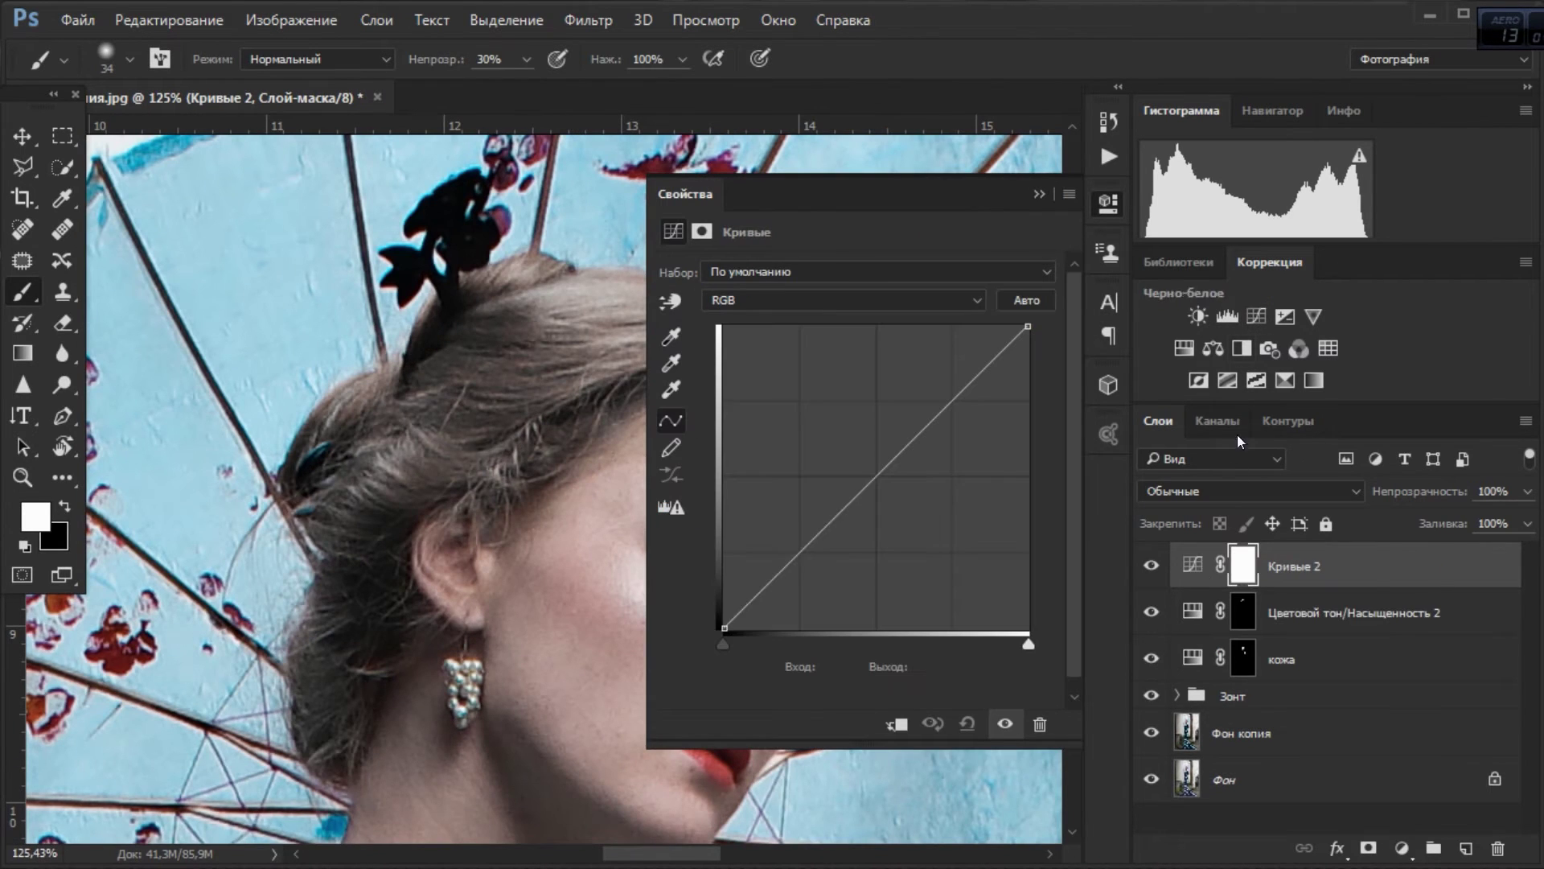
pyautogui.keyDown('alt'); pyautogui.click(1202, 581); pyautogui.keyUp('alt')
pyautogui.moveTo(815, 538); pyautogui.dragTo(819, 558)
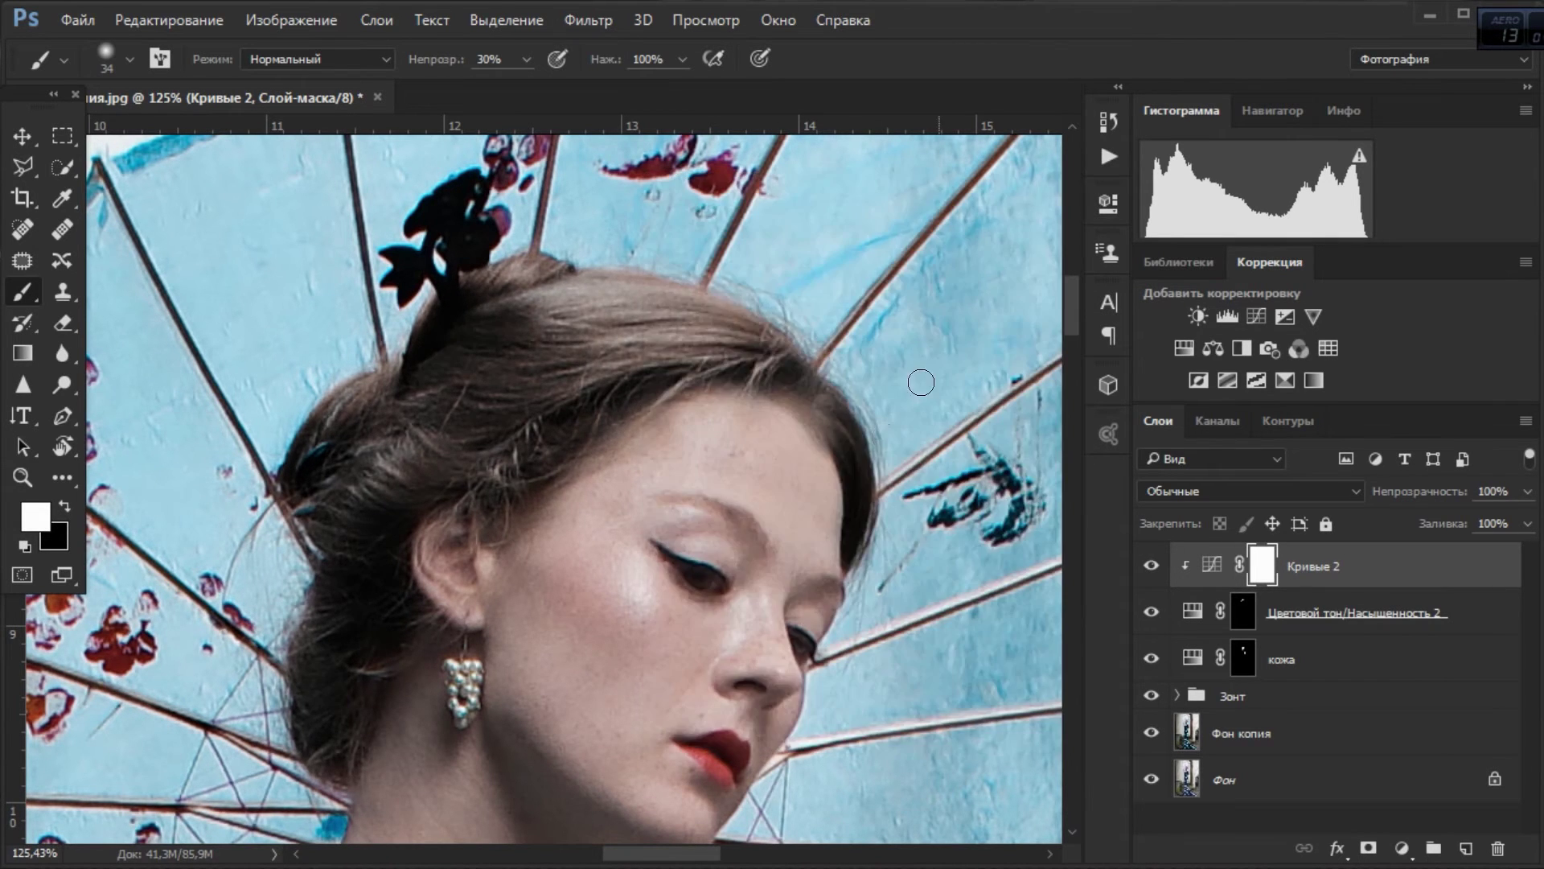
pyautogui.click(1039, 194)
pyautogui.scroll(-2, 921, 372)
pyautogui.scroll(-3, 807, 591)
pyautogui.scroll(-1, 807, 592)
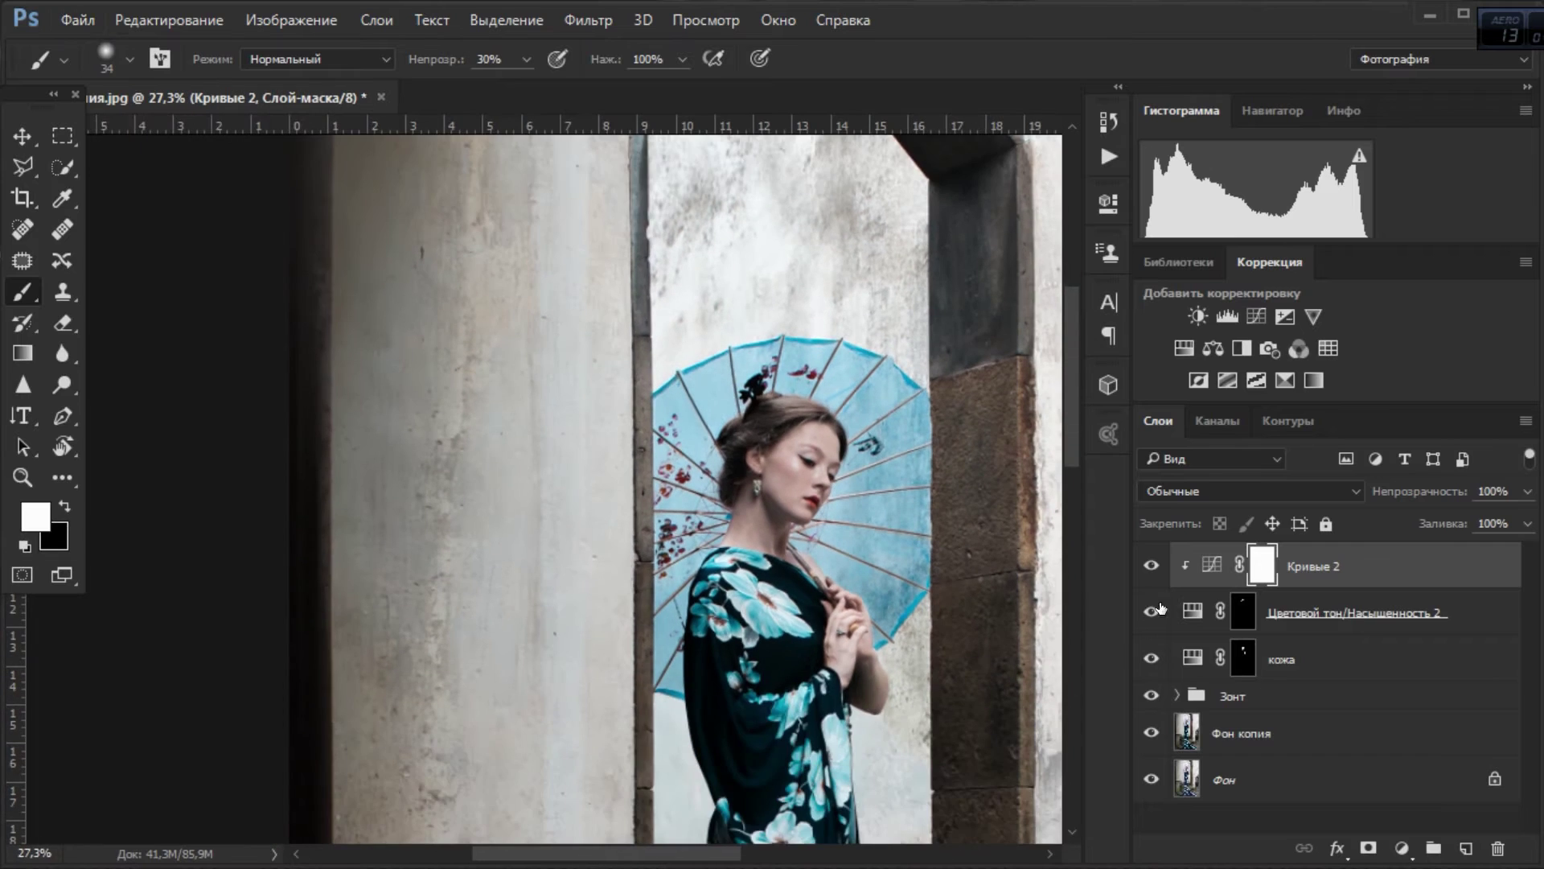
pyautogui.scroll(6, 743, 453)
pyautogui.scroll(2, 664, 362)
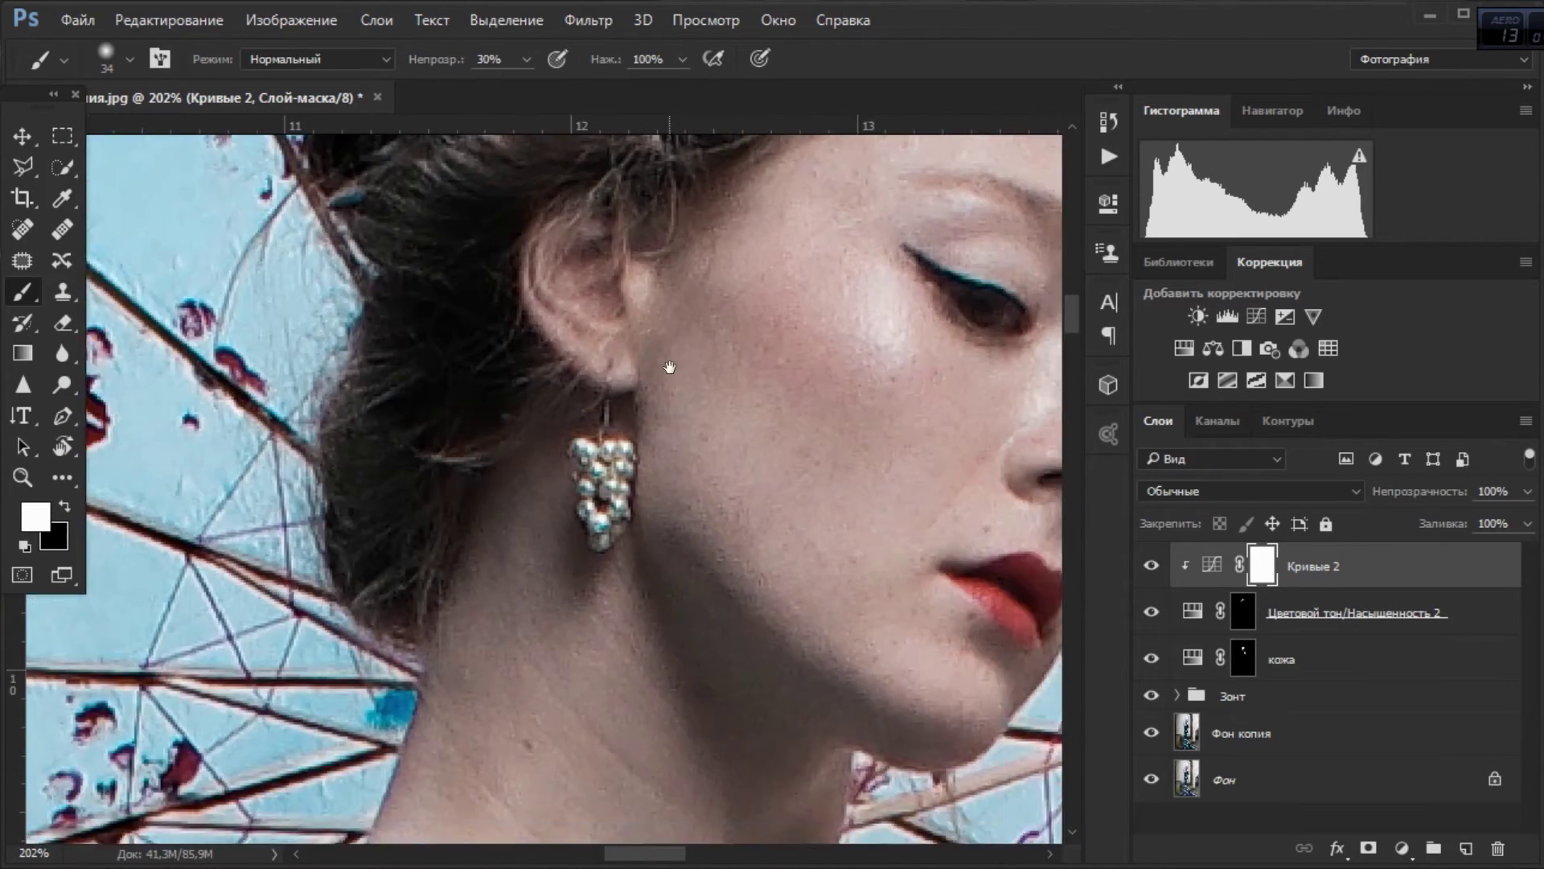
pyautogui.moveTo(389, 581); pyautogui.dragTo(370, 660)
# Group Кривые 2 with the hair Hue/Saturation layer as Волосы.
pyautogui.hotkey('alt', '[')
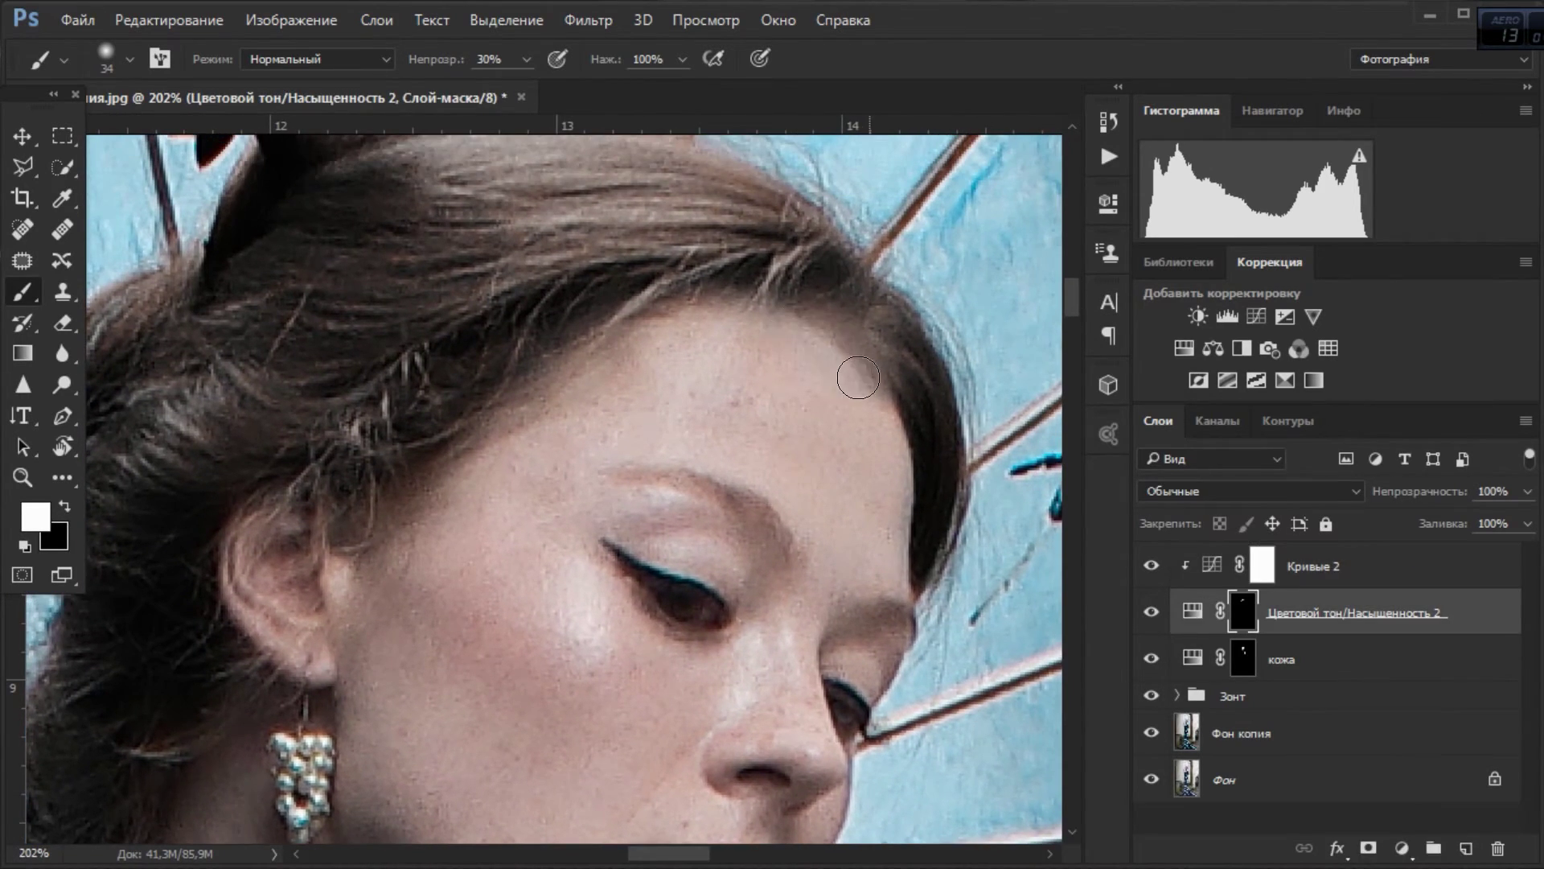
pyautogui.scroll(-4, 891, 455)
pyautogui.scroll(-2, 891, 455)
pyautogui.scroll(-1, 891, 455)
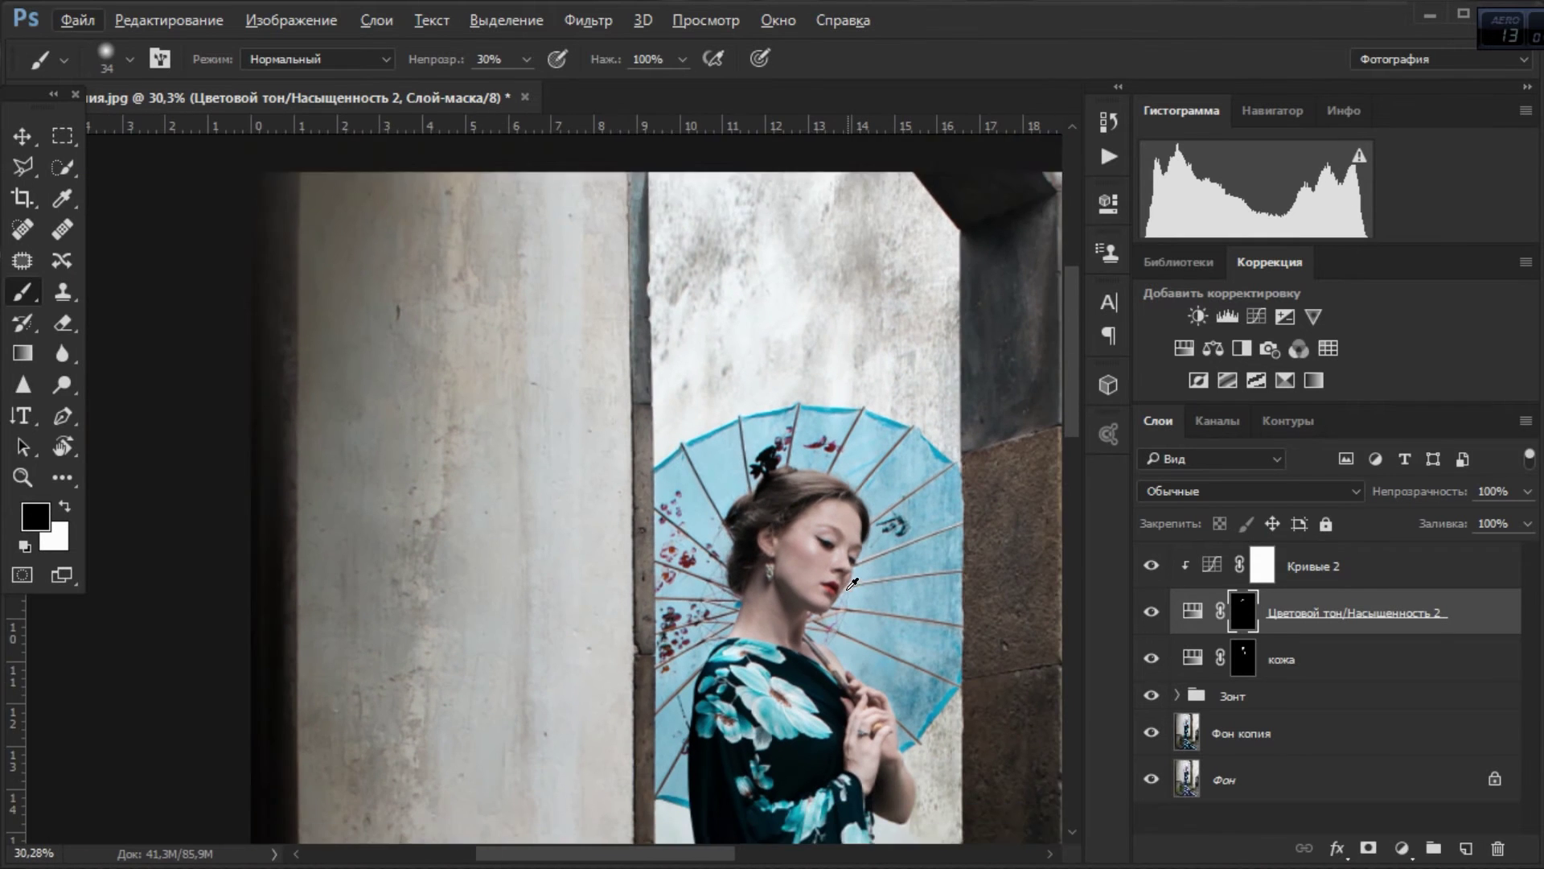
pyautogui.click(1404, 581)
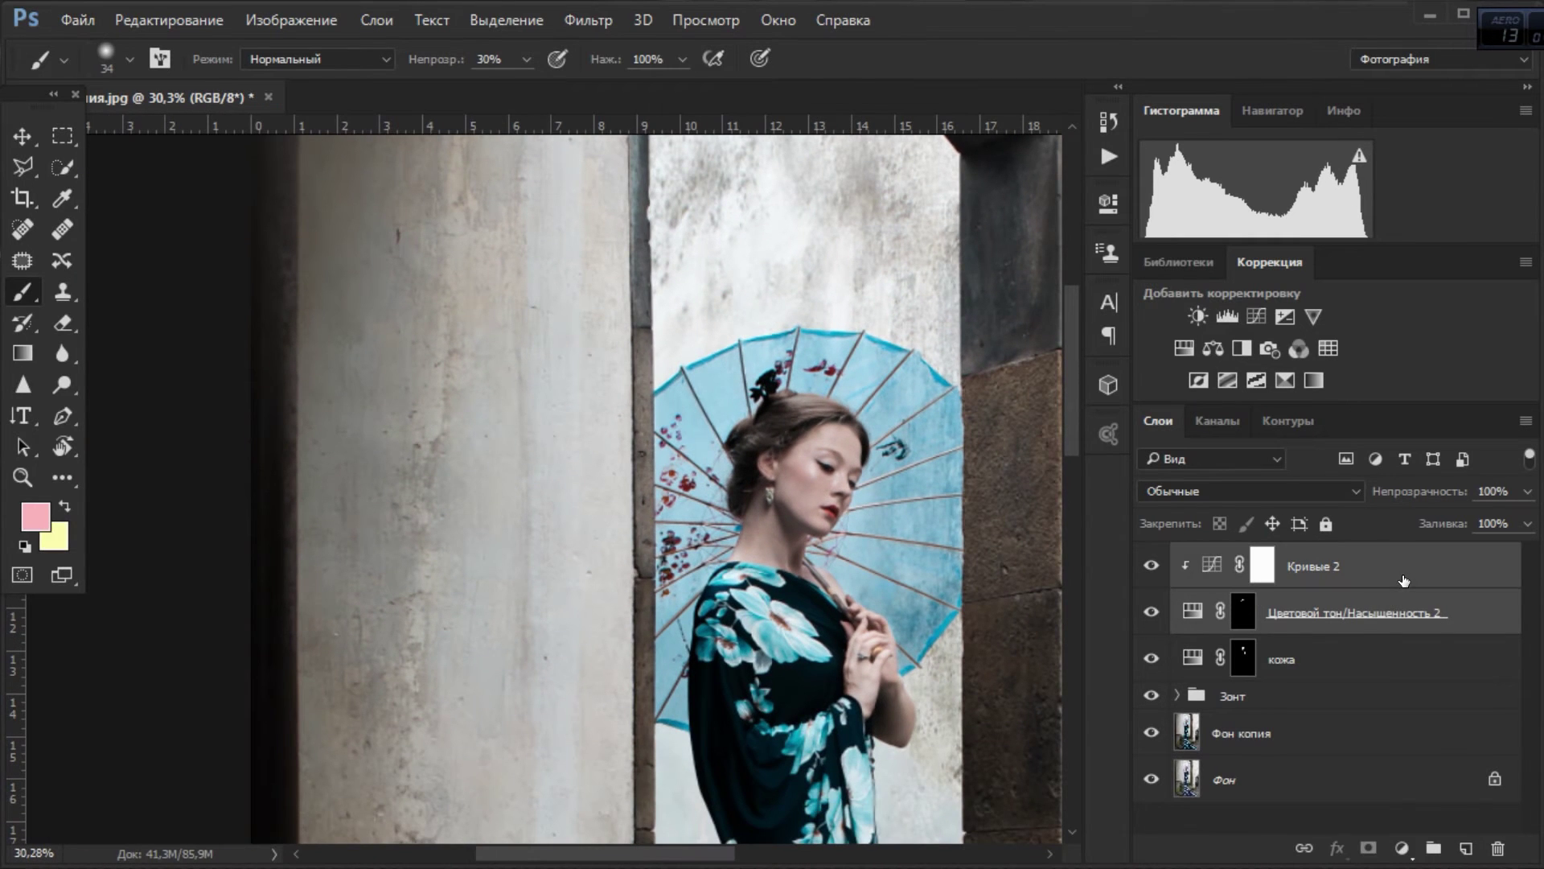
pyautogui.click(1430, 851)
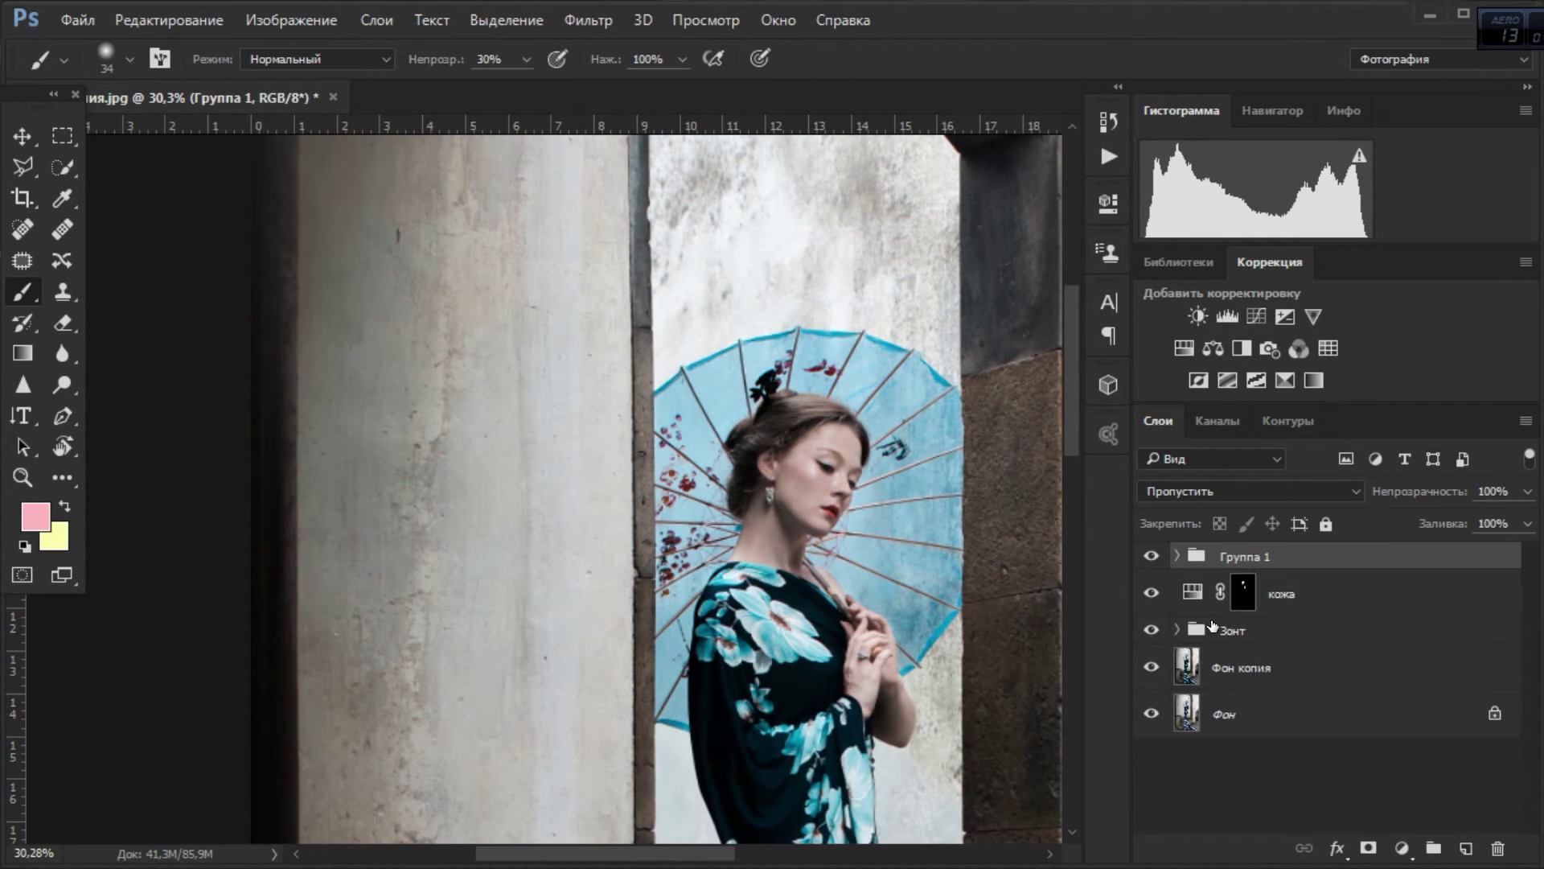
# Group Волосы, кожа and Зонт into a group named Цвет and stamp a merged layer.
pyautogui.keyDown('shift'); pyautogui.click(1368, 663); pyautogui.keyUp('shift')
pyautogui.keyDown('shift'); pyautogui.click(1372, 618); pyautogui.keyUp('shift')
pyautogui.hotkey('ctrl', 'g')
pyautogui.doubleClick(1282, 570)
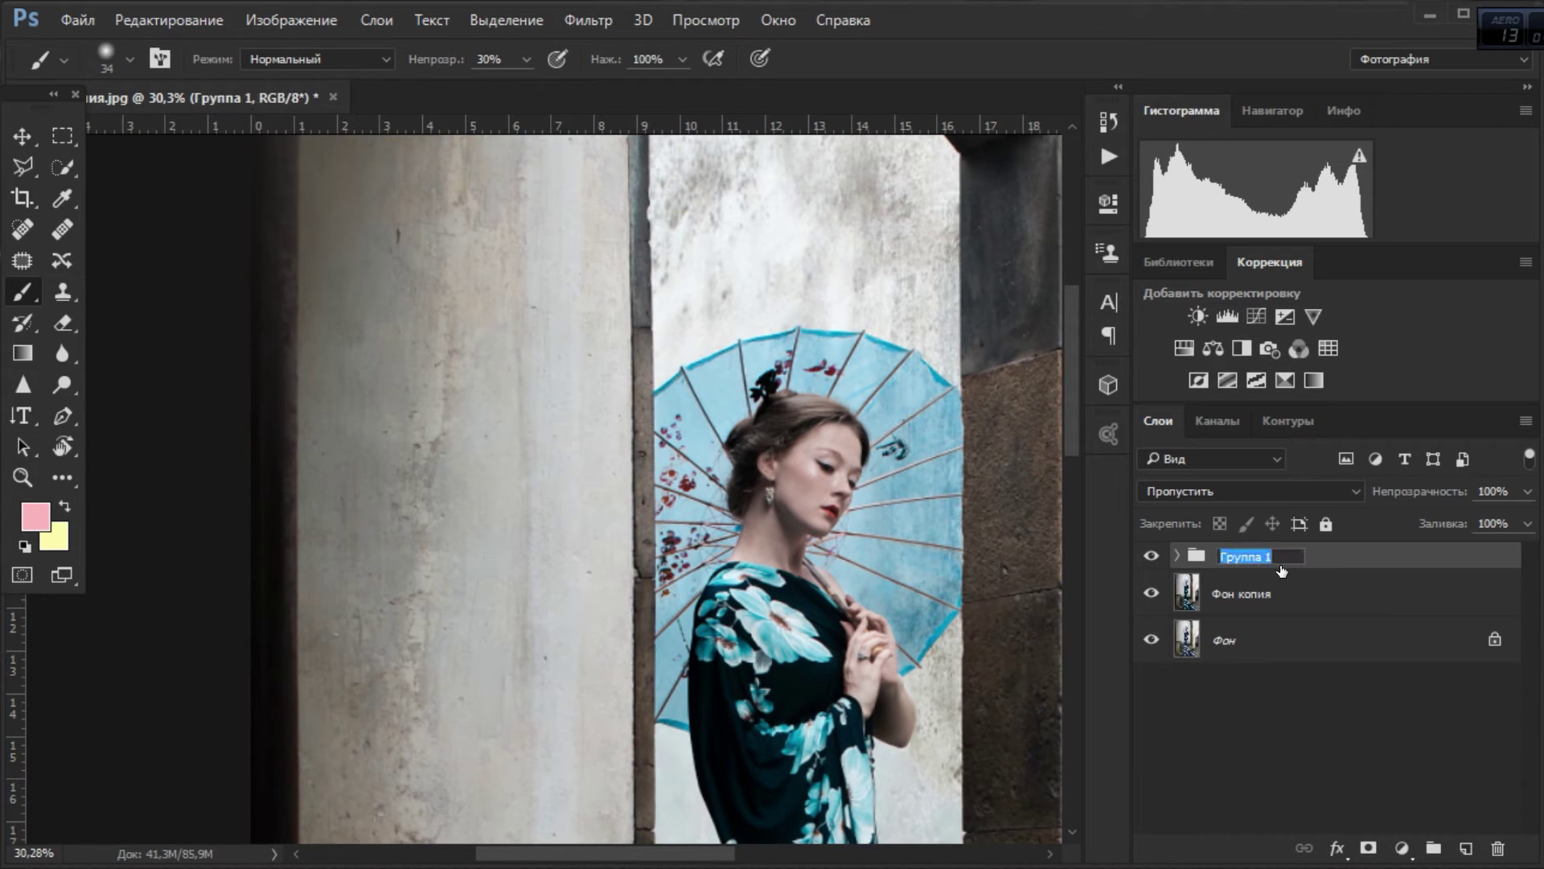
pyautogui.write('Цвет')
pyautogui.press('Return')
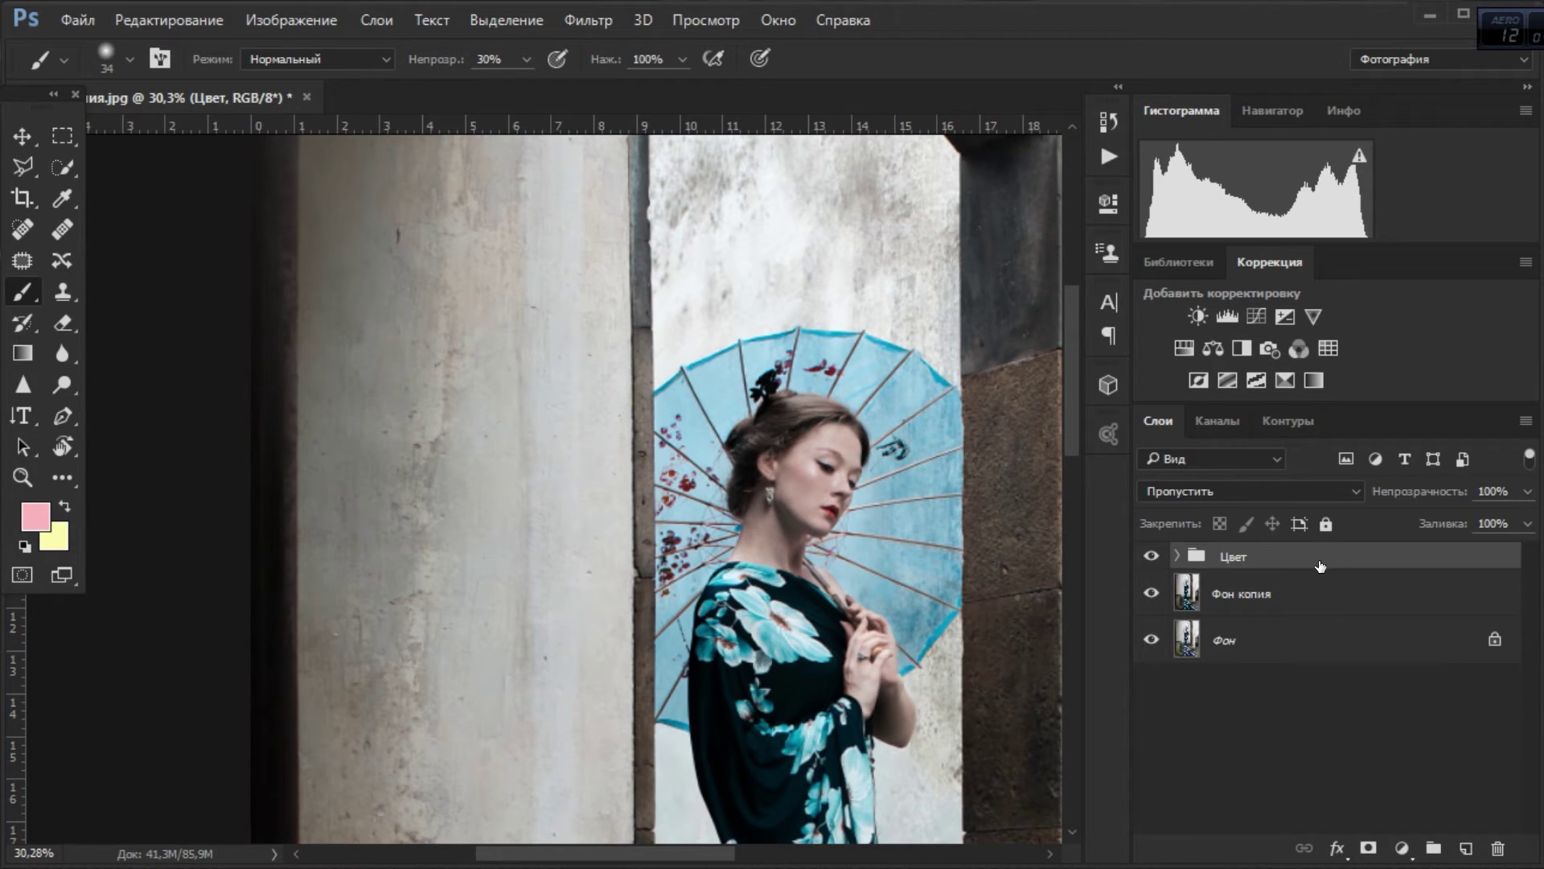
pyautogui.hotkey('ctrl', 'shift', 'alt', 'e')
# Heal the face, neck and hand blemishes on Слой 1 with the Healing Brush, then zoom out.
pyautogui.scroll(5, 954, 517)
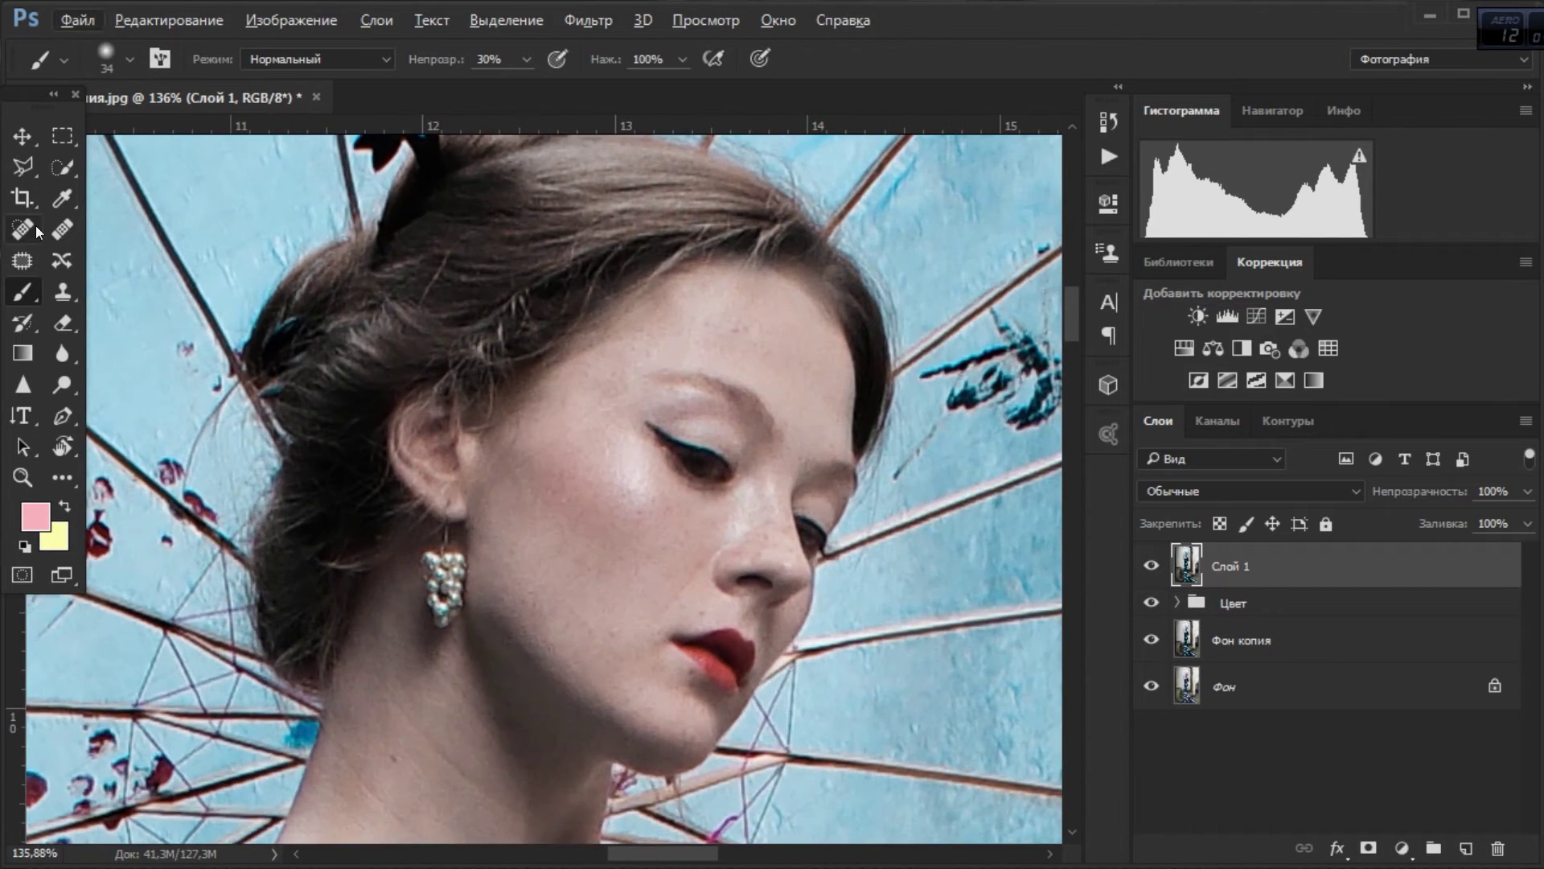
pyautogui.press('j')
pyautogui.scroll(-2, 504, 457)
pyautogui.hscroll(-2, 504, 457)
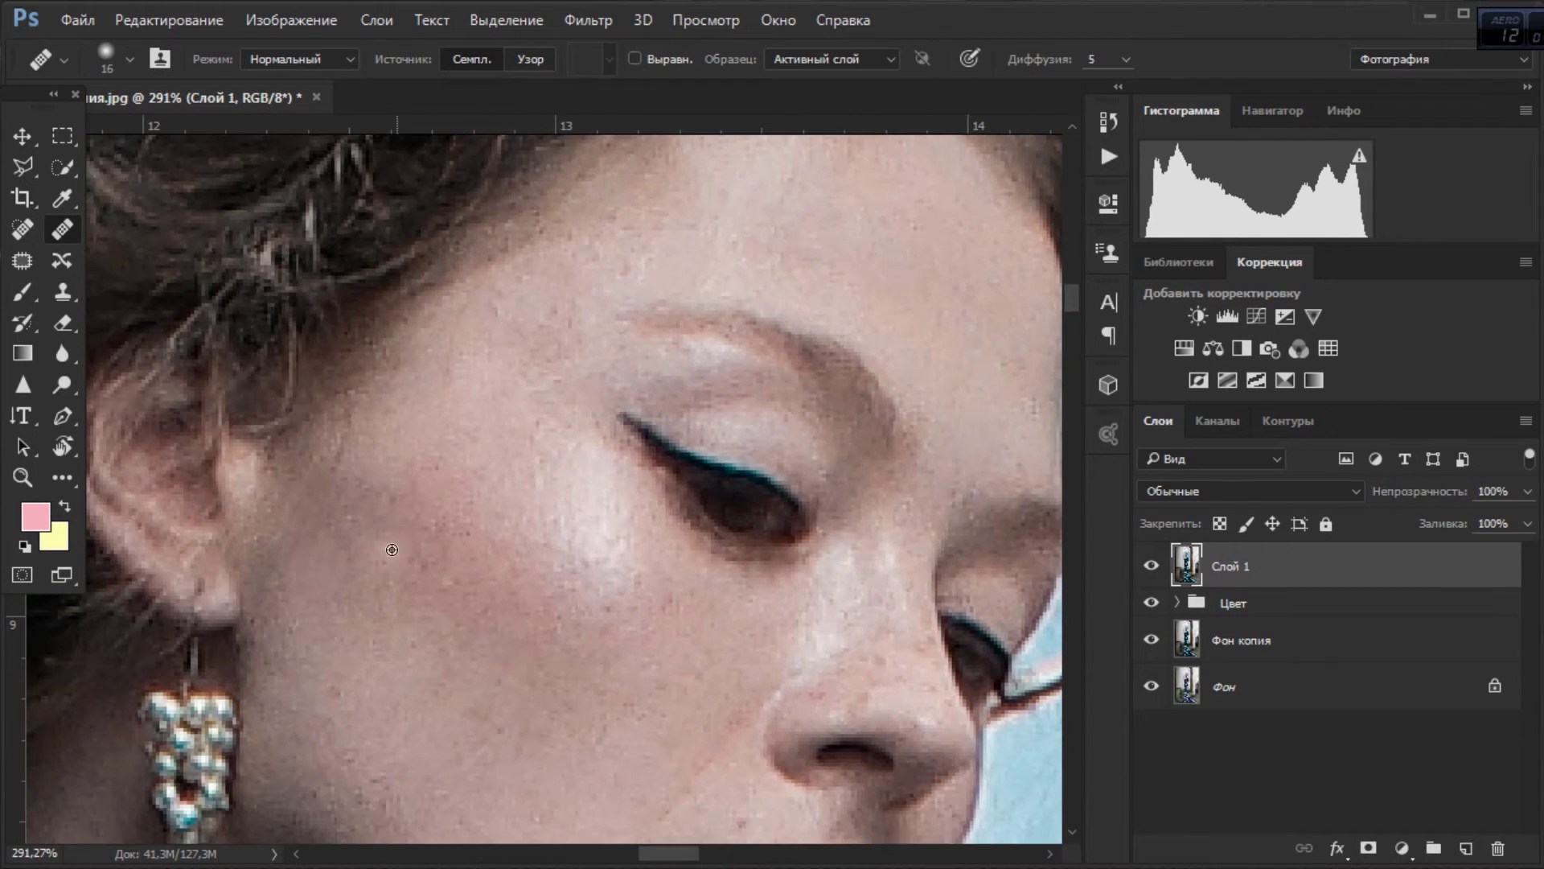
pyautogui.scroll(-4, 392, 549)
pyautogui.hscroll(-2, 392, 550)
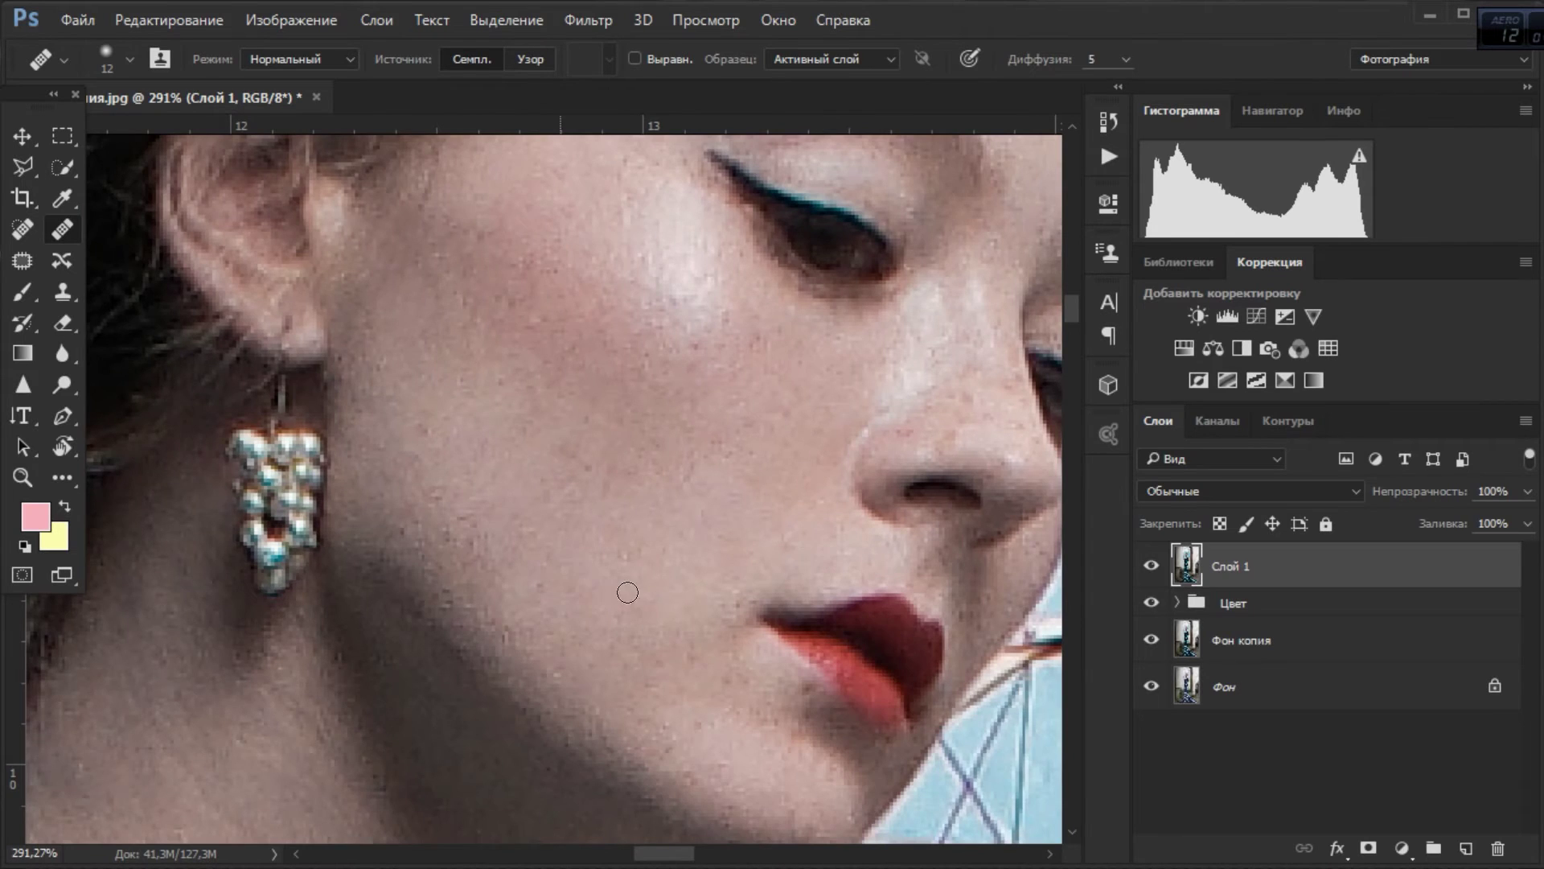
pyautogui.scroll(-2, 627, 592)
pyautogui.hscroll(-1, 628, 592)
pyautogui.scroll(-2, 322, 609)
pyautogui.hscroll(-2, 322, 609)
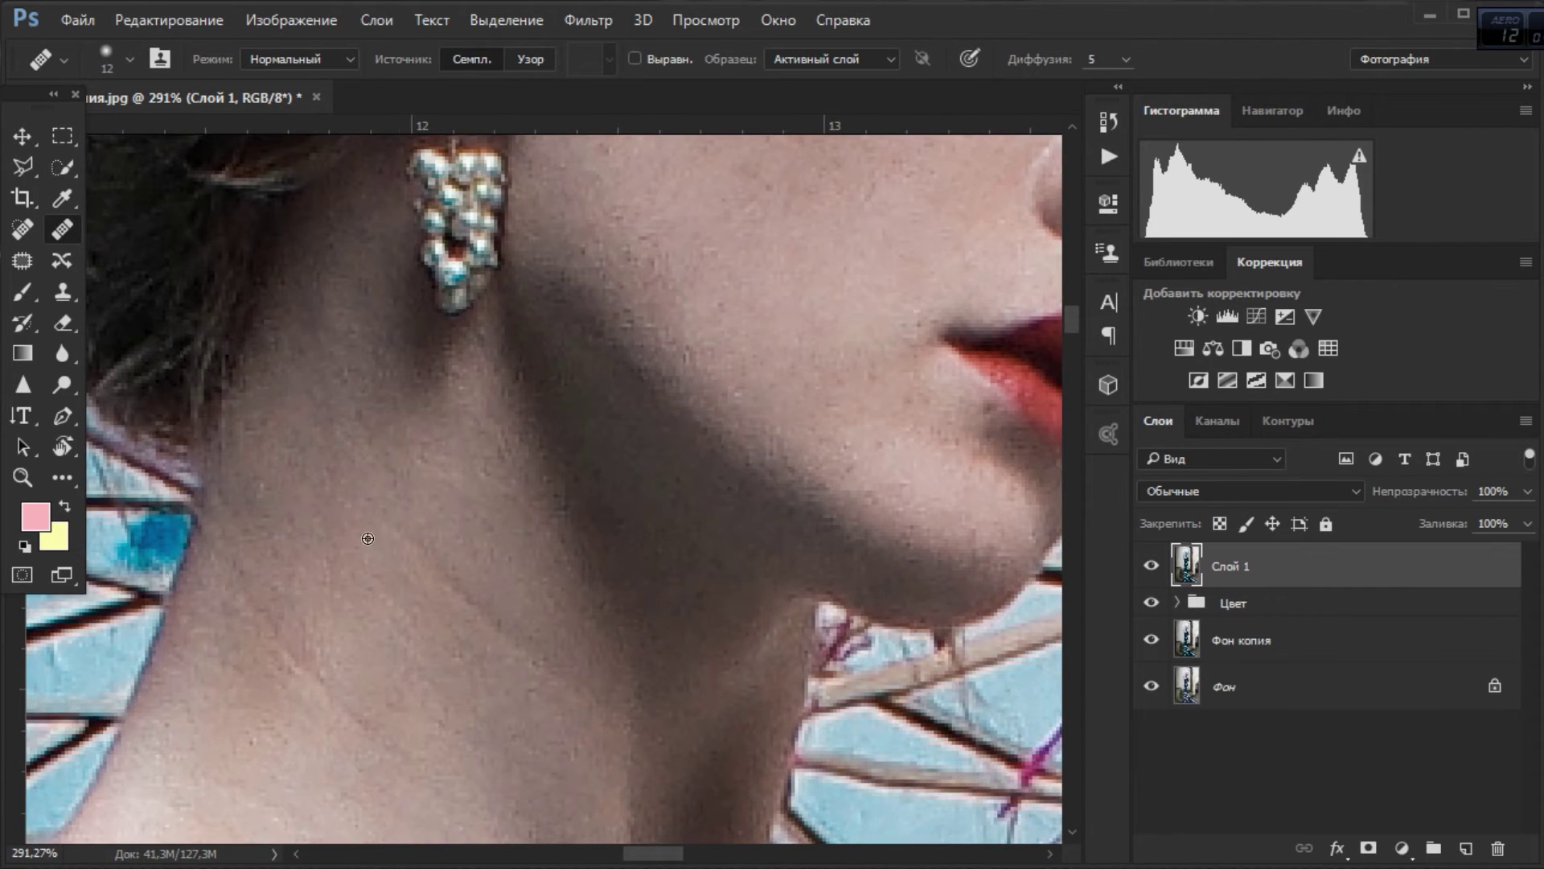
pyautogui.scroll(-4, 319, 353)
pyautogui.hscroll(-2, 320, 354)
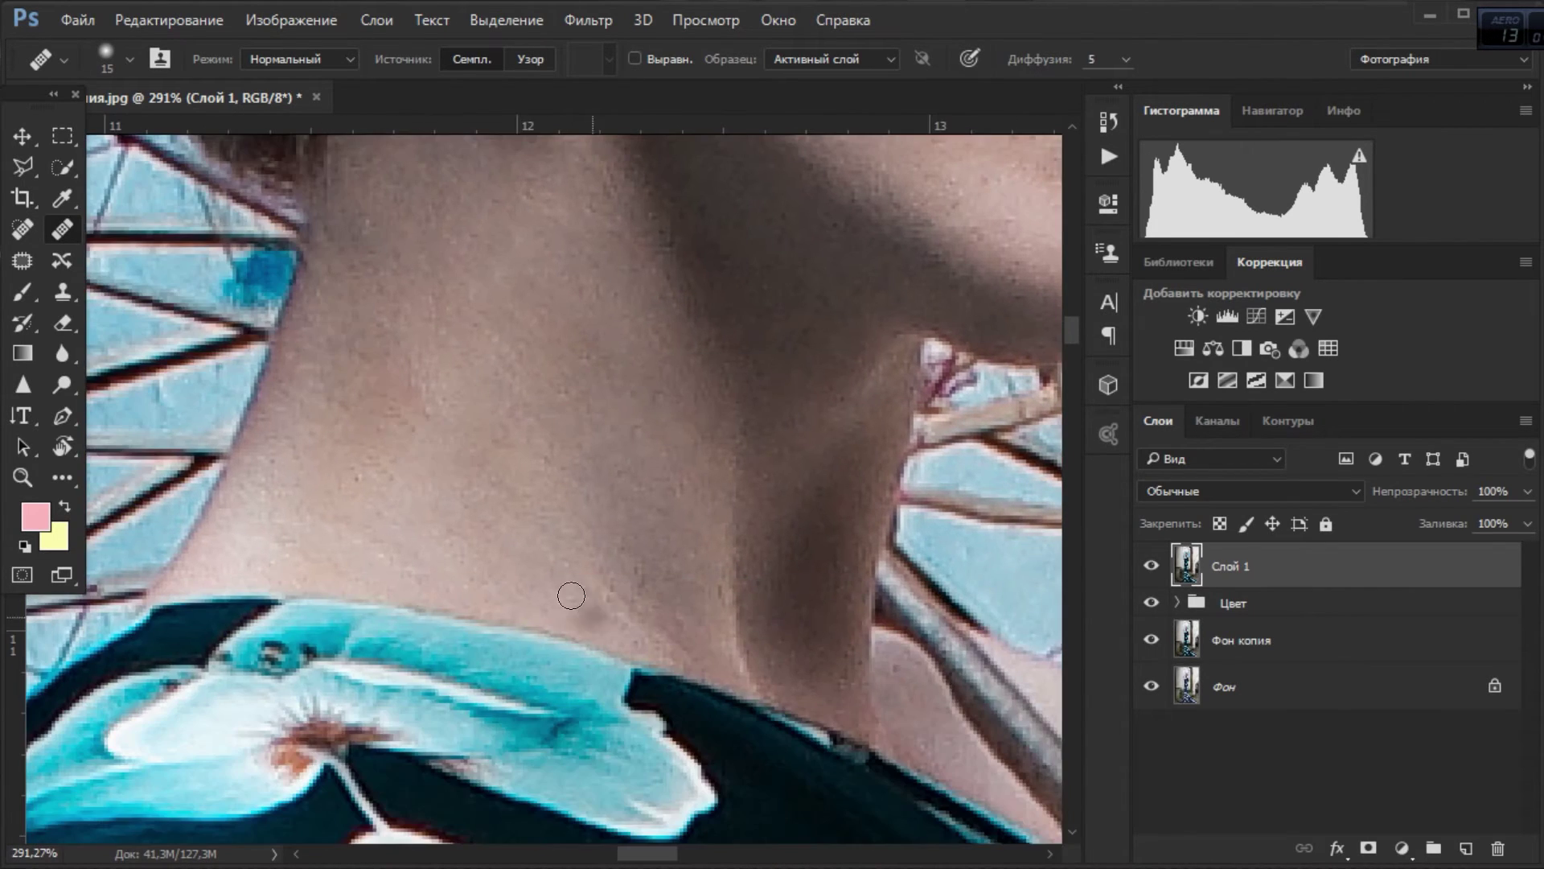
pyautogui.scroll(-10, 416, 527)
pyautogui.scroll(6, 563, 459)
pyautogui.scroll(5, 709, 393)
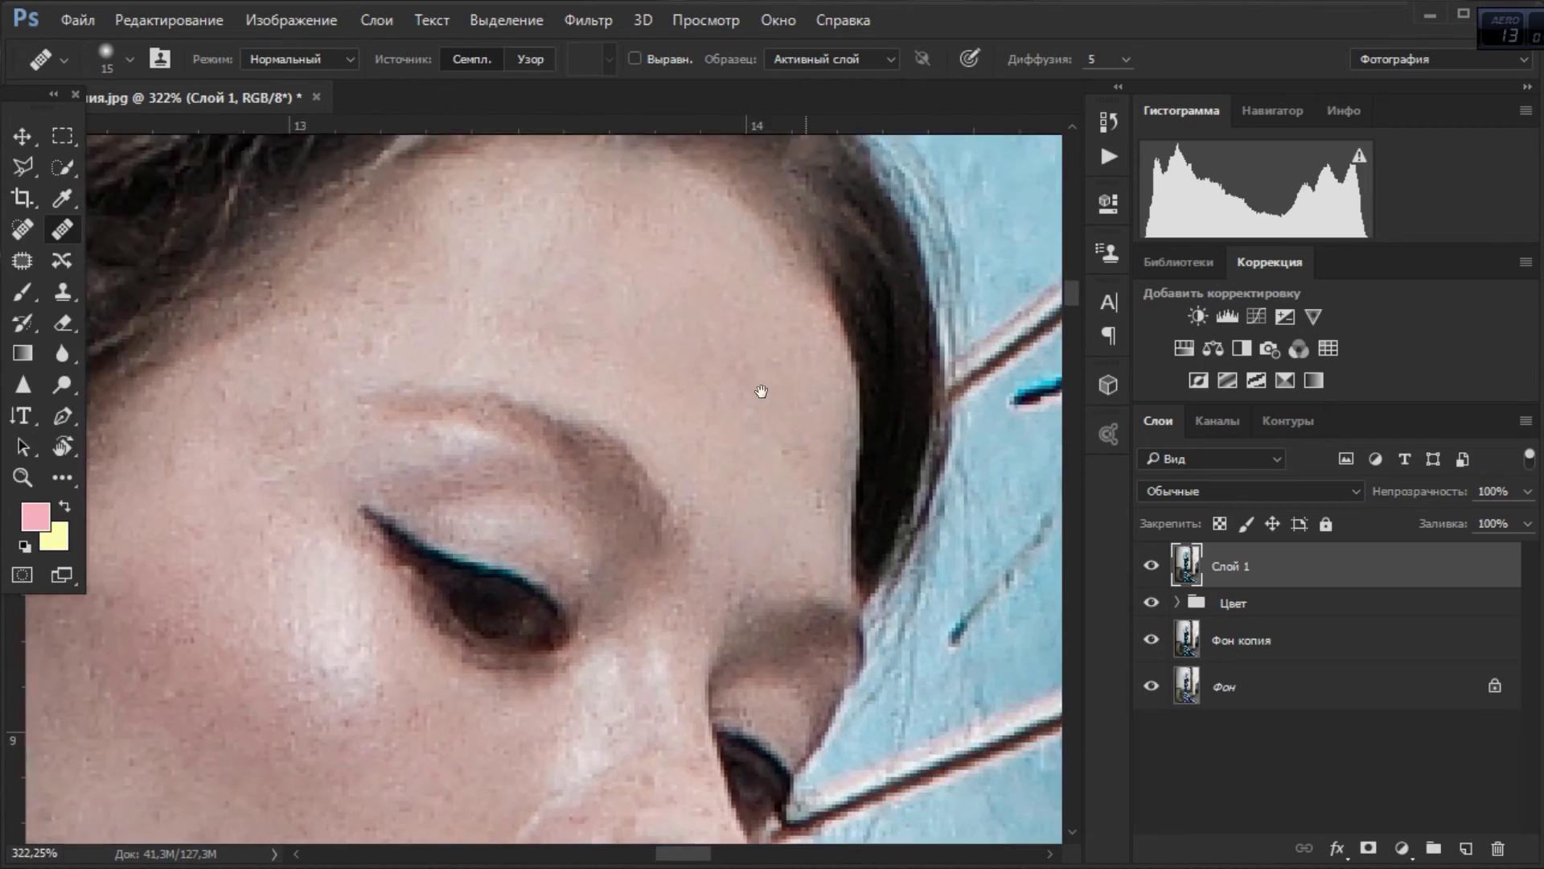
pyautogui.scroll(-5, 710, 392)
pyautogui.scroll(-3, 611, 498)
pyautogui.scroll(8, 547, 586)
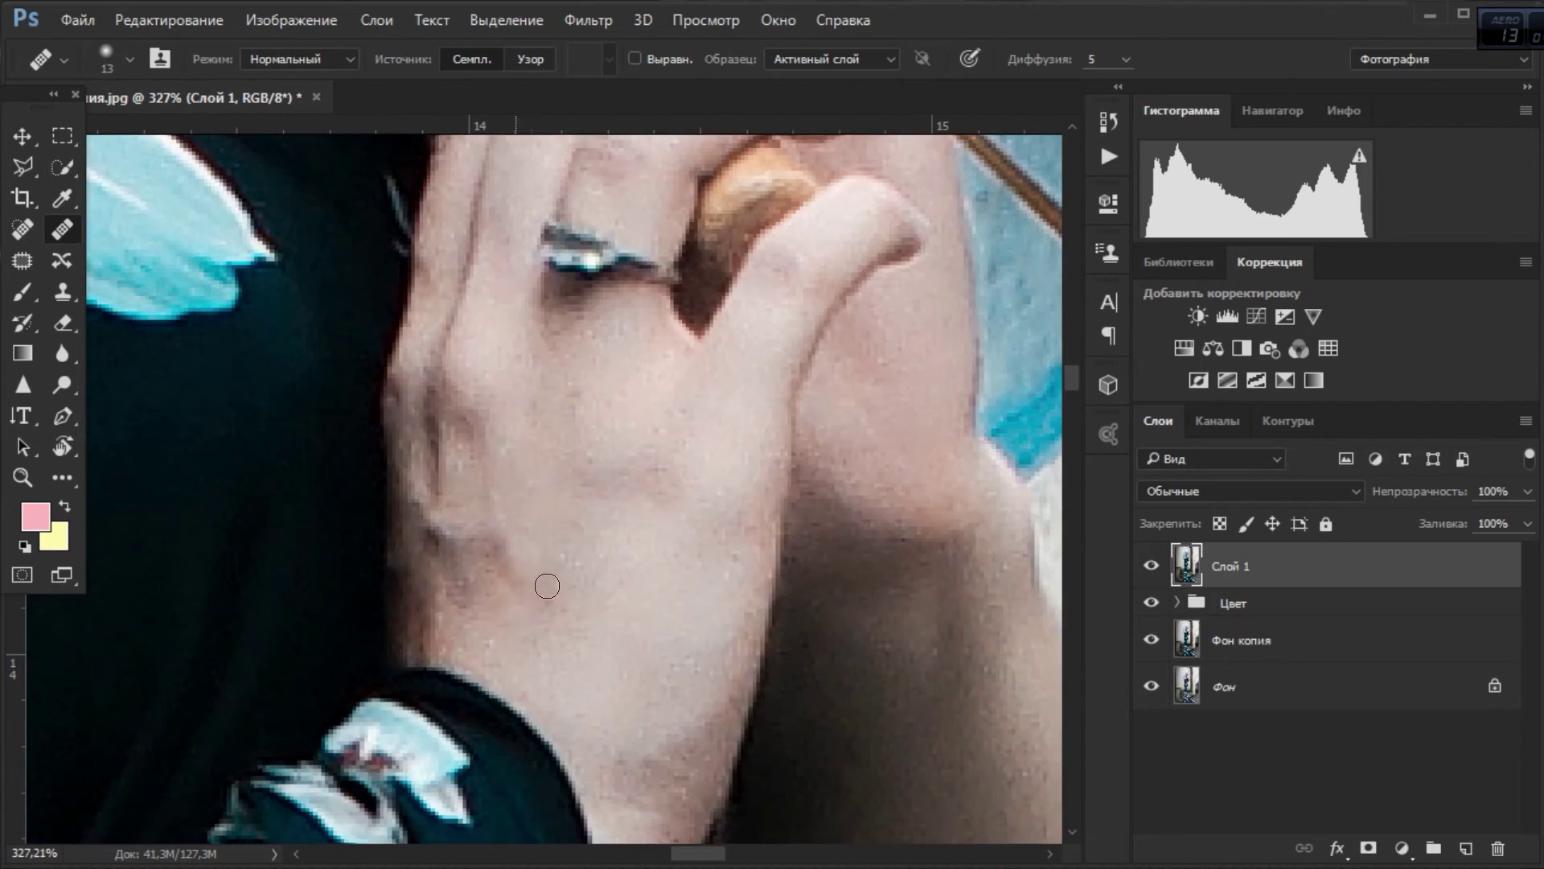
pyautogui.scroll(2, 454, 518)
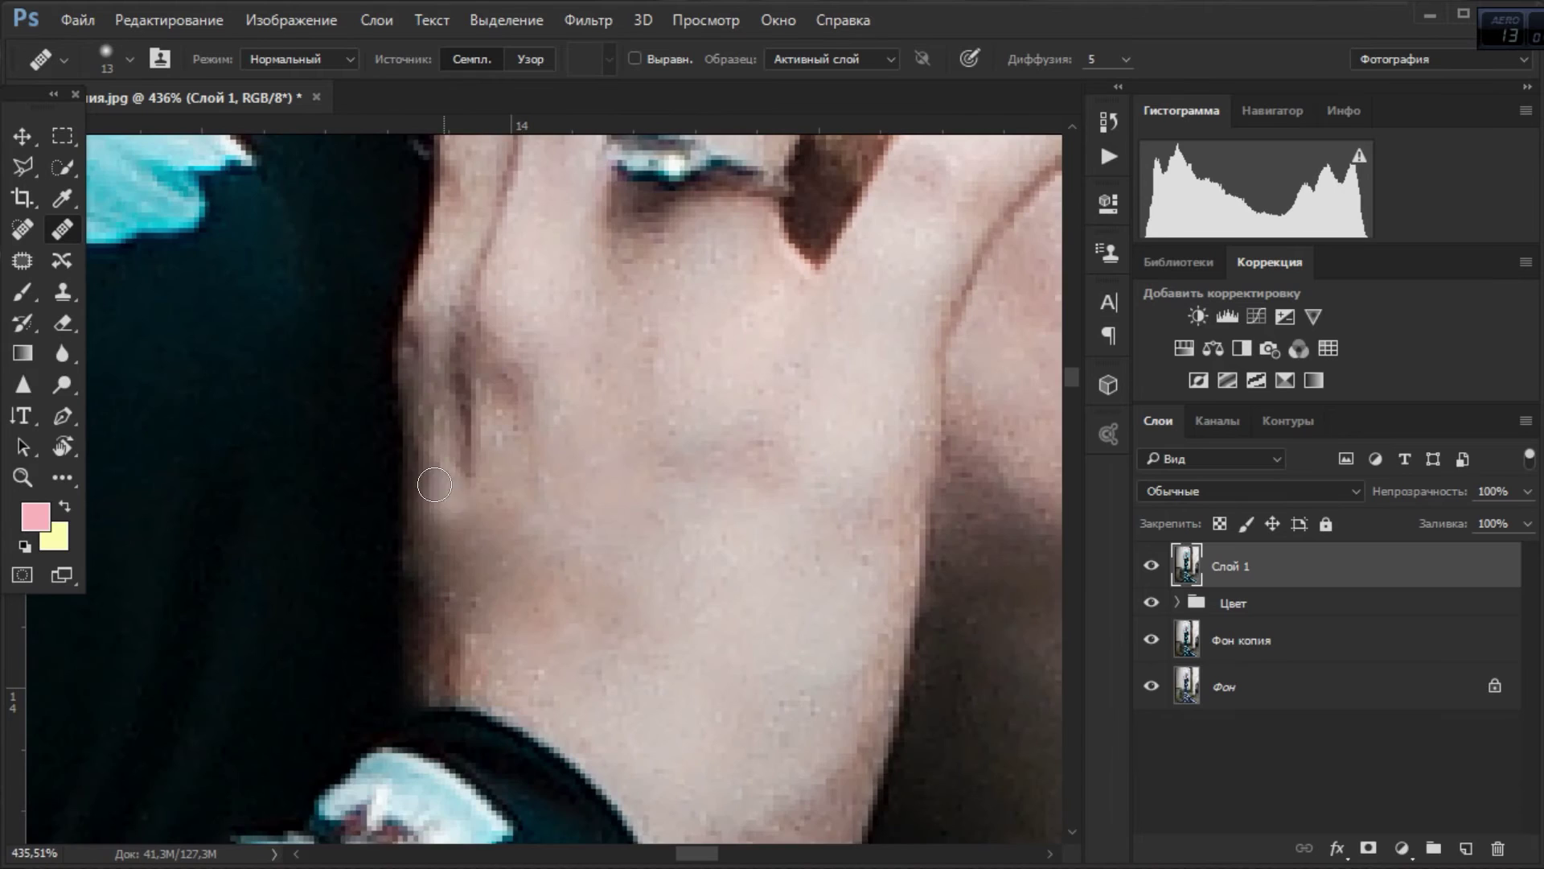
pyautogui.scroll(-15, 616, 543)
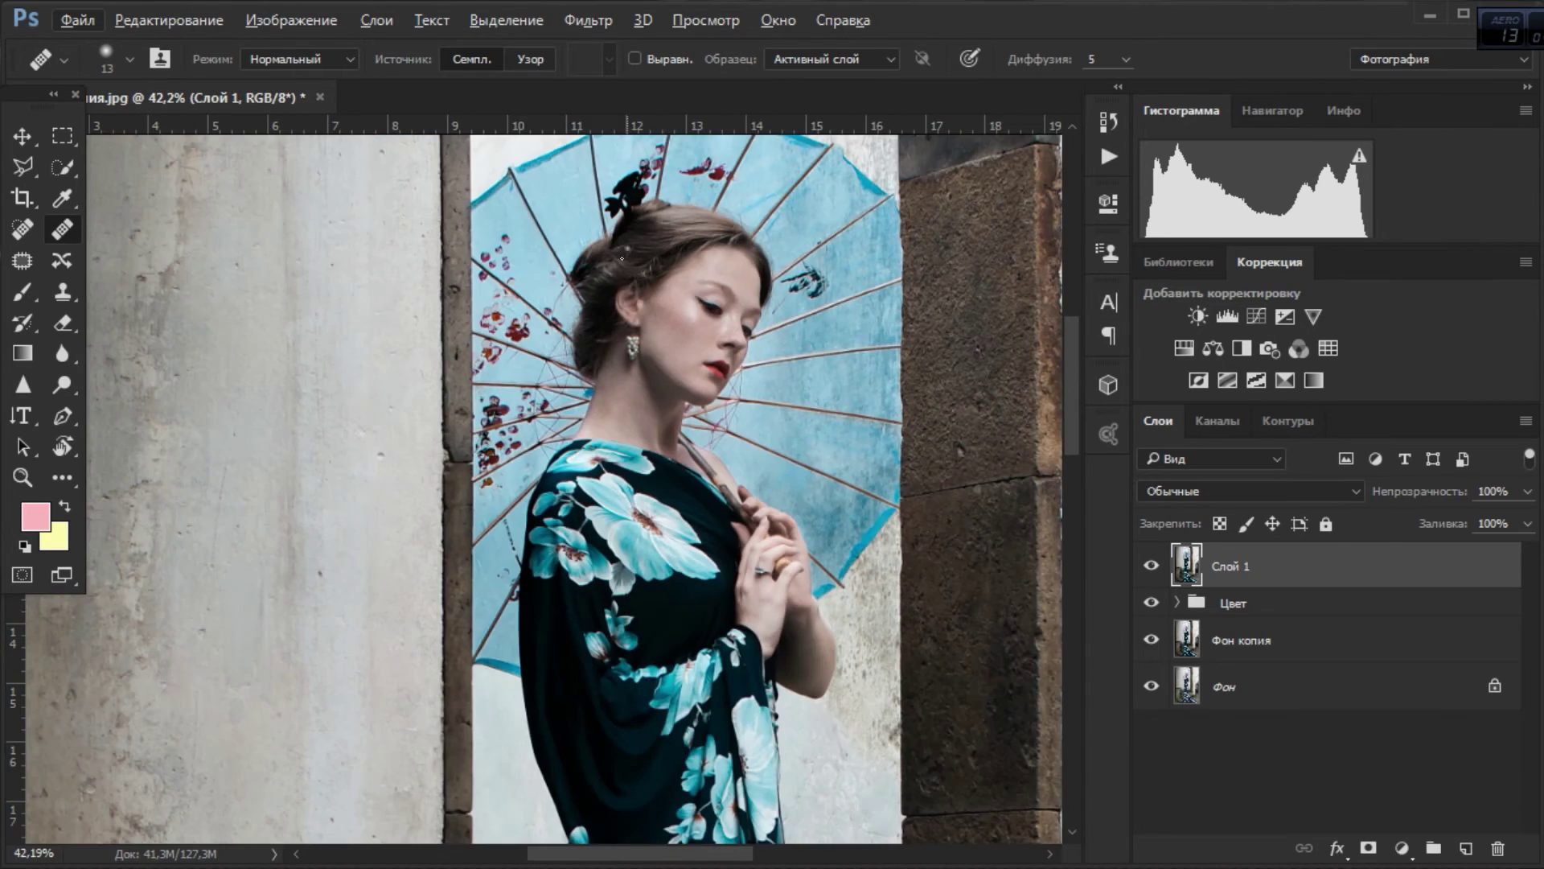
pyautogui.scroll(5, 622, 258)
pyautogui.press('s')
pyautogui.click(1108, 252)
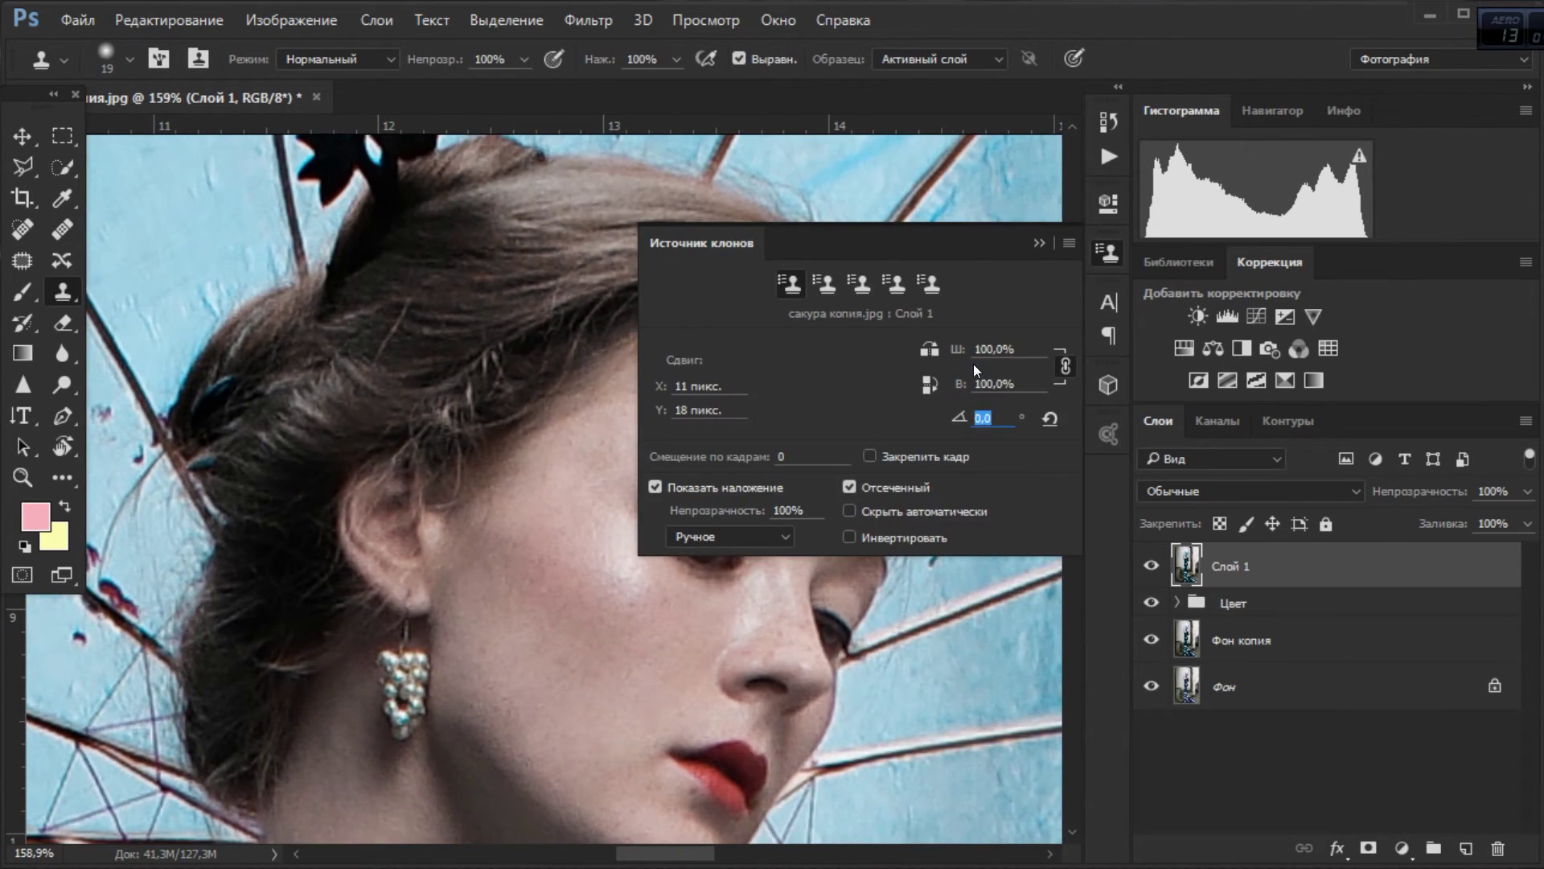
pyautogui.click(1109, 252)
pyautogui.scroll(2, 671, 294)
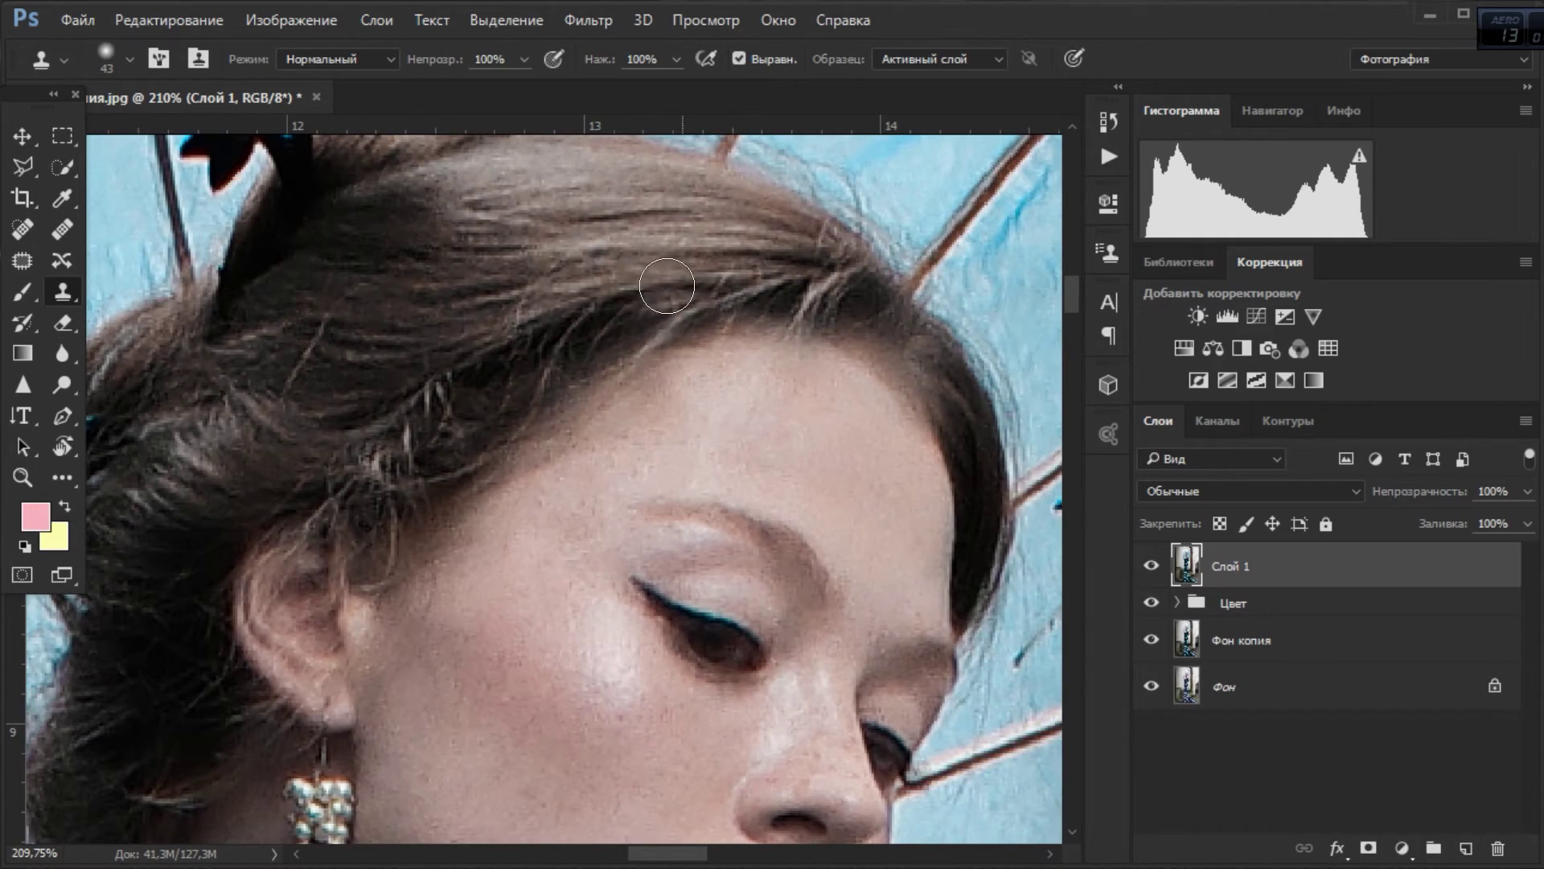
pyautogui.scroll(-1, 432, 317)
pyautogui.scroll(-2, 483, 269)
pyautogui.scroll(2, 484, 370)
pyautogui.scroll(-4, 483, 369)
pyautogui.scroll(5, 555, 450)
pyautogui.press('[')
pyautogui.press('[')
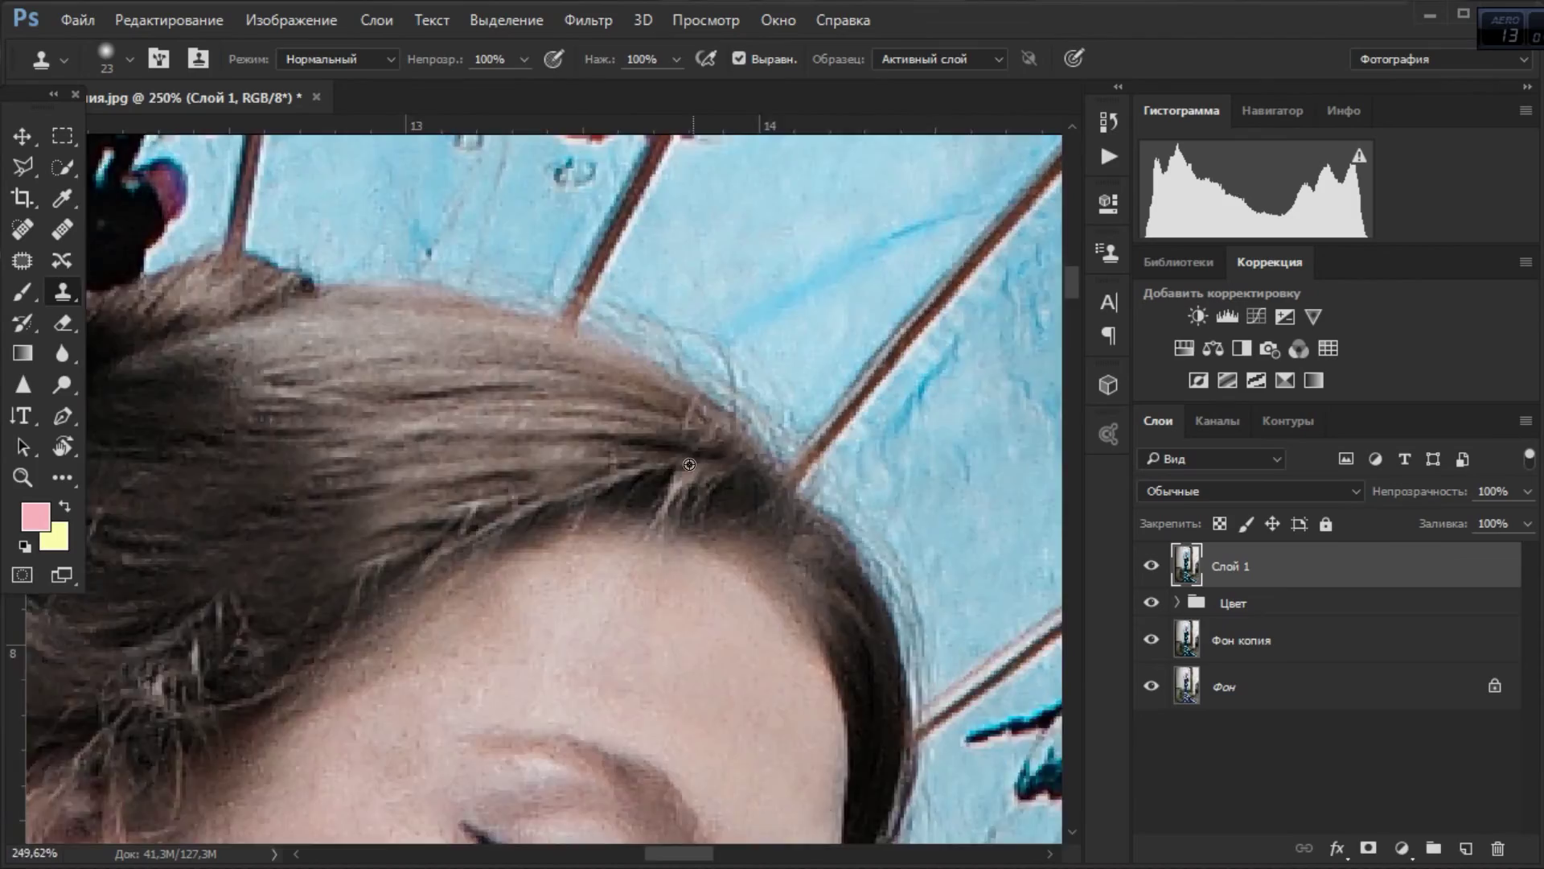
pyautogui.scroll(-3, 689, 465)
pyautogui.scroll(-1, 627, 464)
pyautogui.scroll(-1, 595, 464)
pyautogui.scroll(-1, 575, 464)
pyautogui.scroll(4, 575, 464)
pyautogui.scroll(-4, 575, 464)
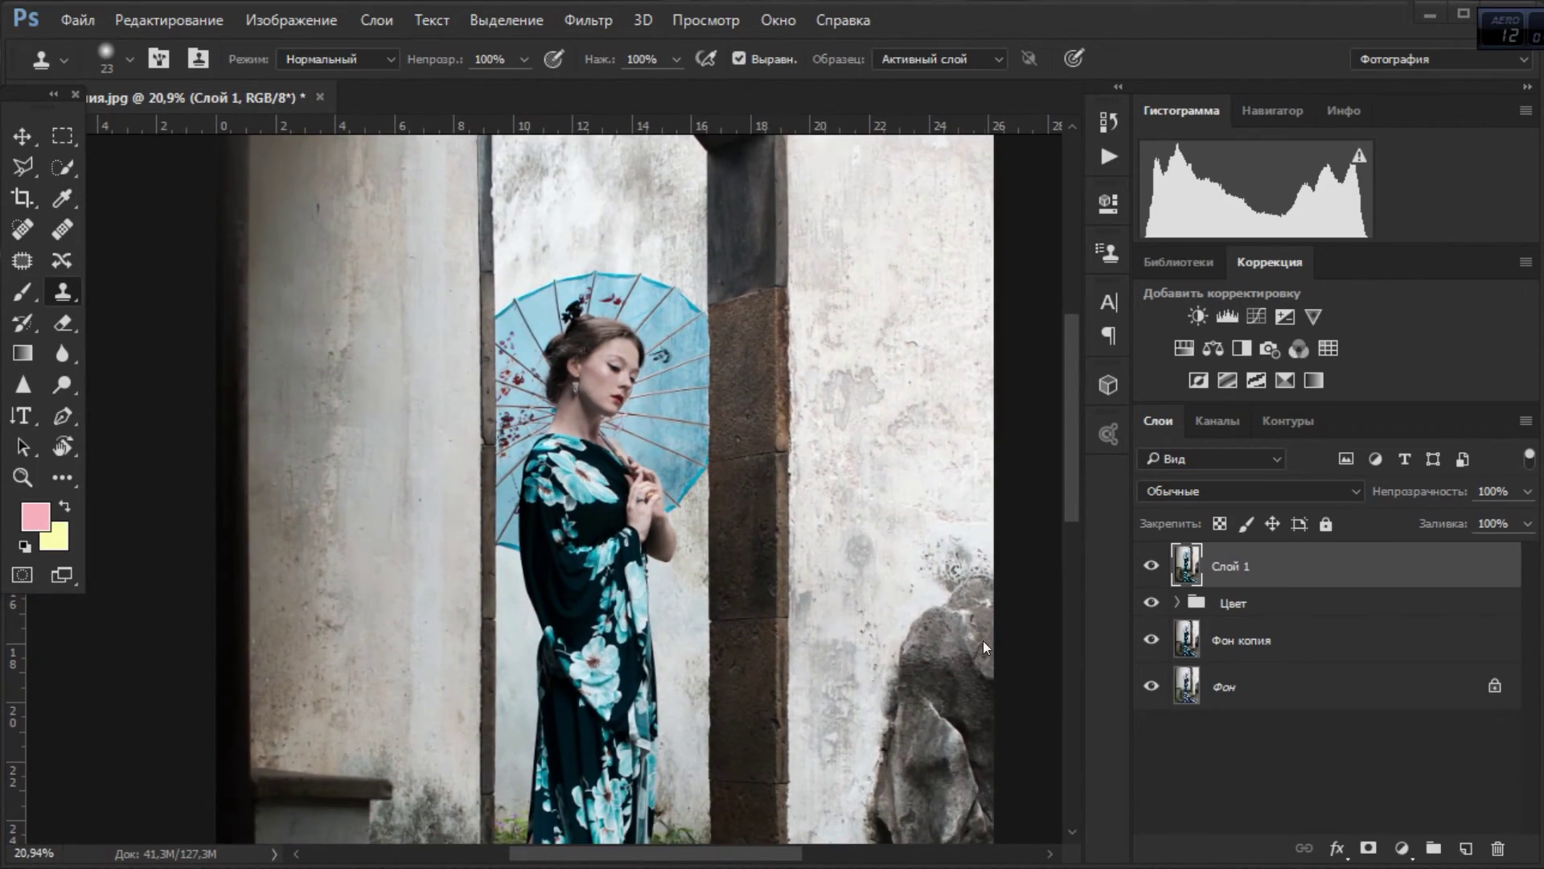
# Add a darkening Curves layer with an inverted black mask and a brightening duplicate.
pyautogui.click(1257, 316)
pyautogui.moveTo(798, 553)
pyautogui.mouseDown()
pyautogui.moveTo(786, 579)
pyautogui.moveTo(814, 588)
pyautogui.mouseUp()
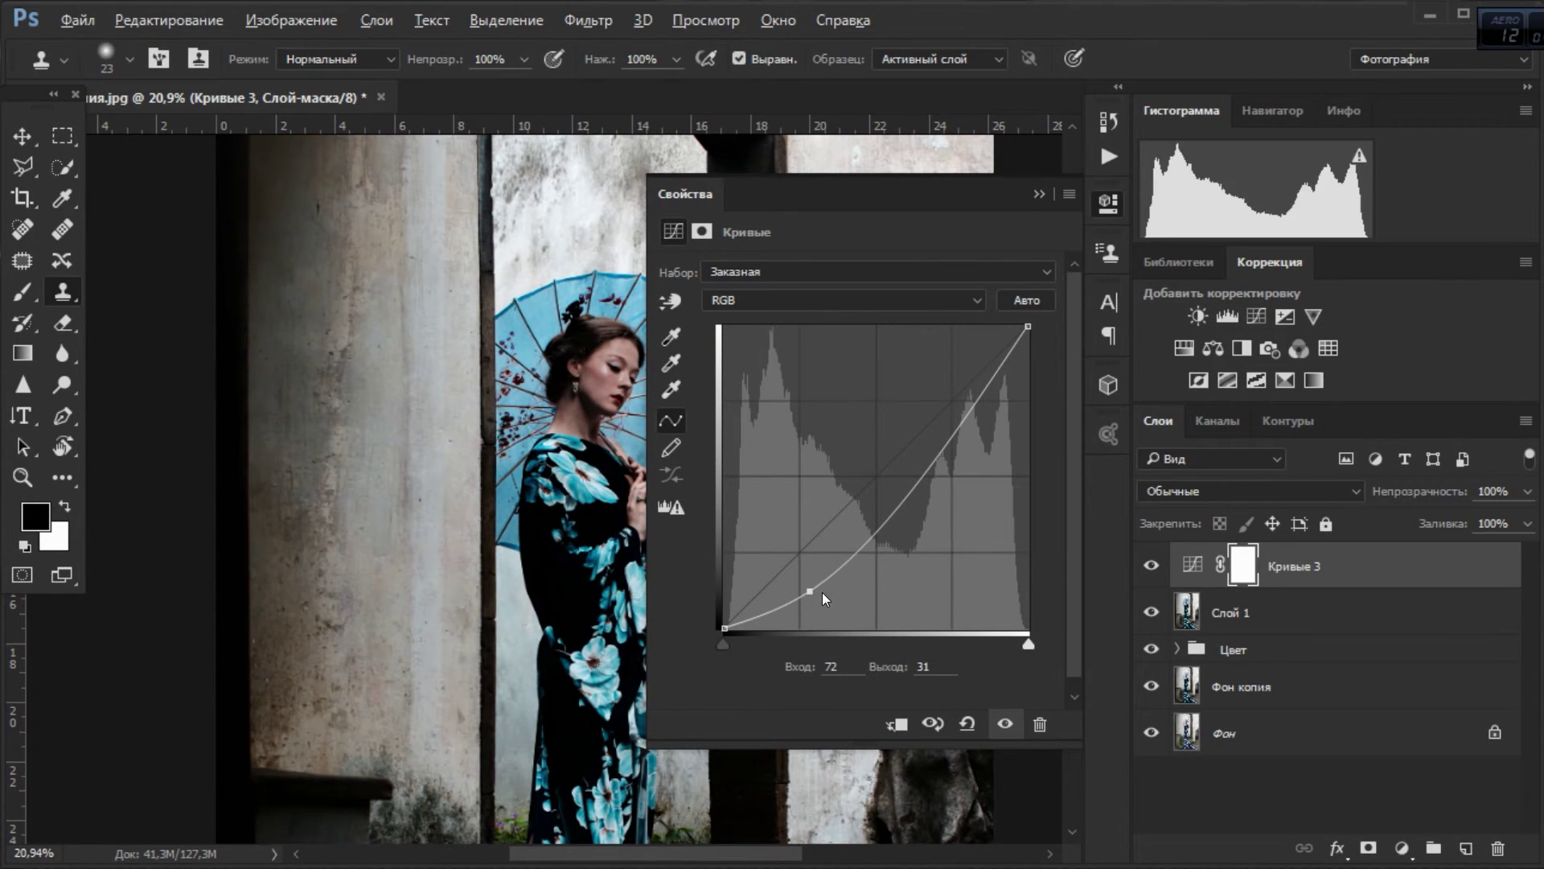
pyautogui.hotkey('ctrl', 'i')
pyautogui.hotkey('ctrl', 'j')
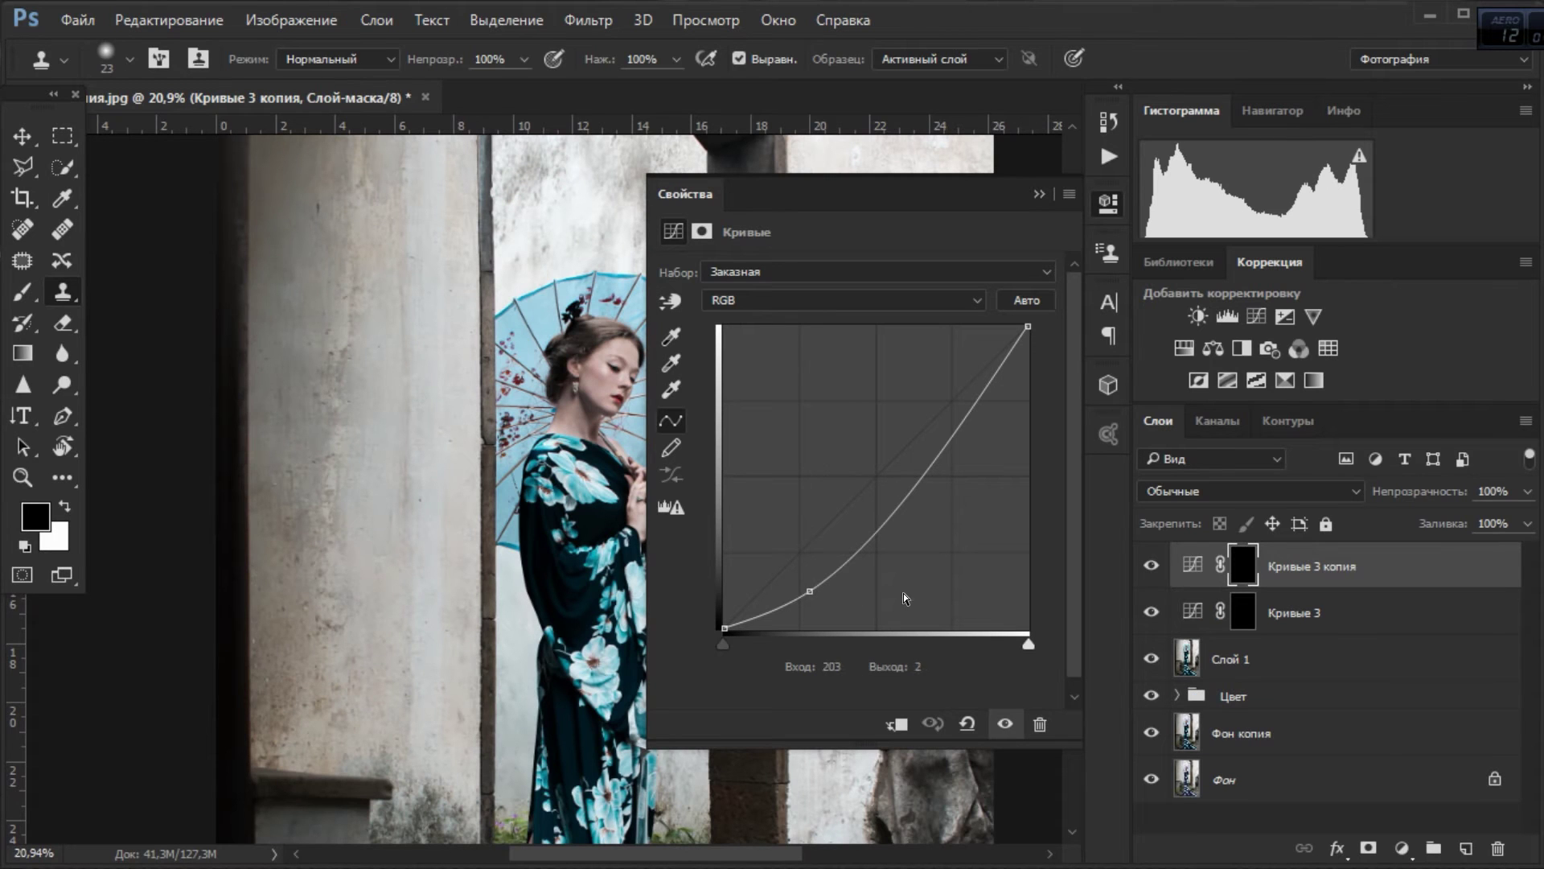
pyautogui.moveTo(824, 600)
pyautogui.mouseDown()
pyautogui.moveTo(934, 400)
pyautogui.moveTo(934, 362)
pyautogui.moveTo(914, 369)
pyautogui.mouseUp()
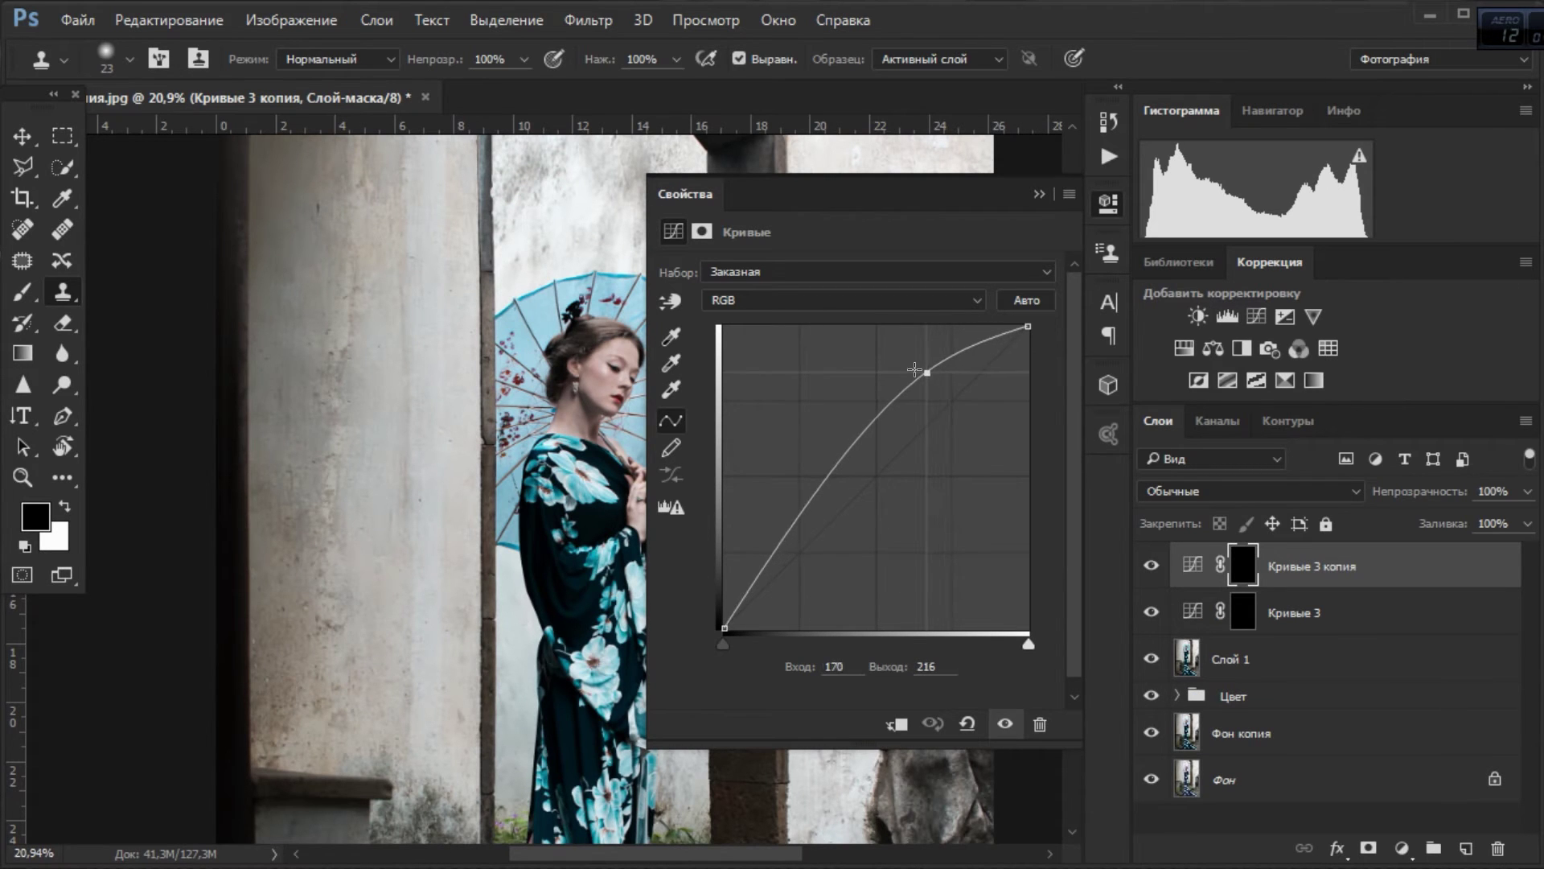
# Group both curves layers into a group named D&B.
pyautogui.keyDown('shift'); pyautogui.click(1345, 613); pyautogui.keyUp('shift')
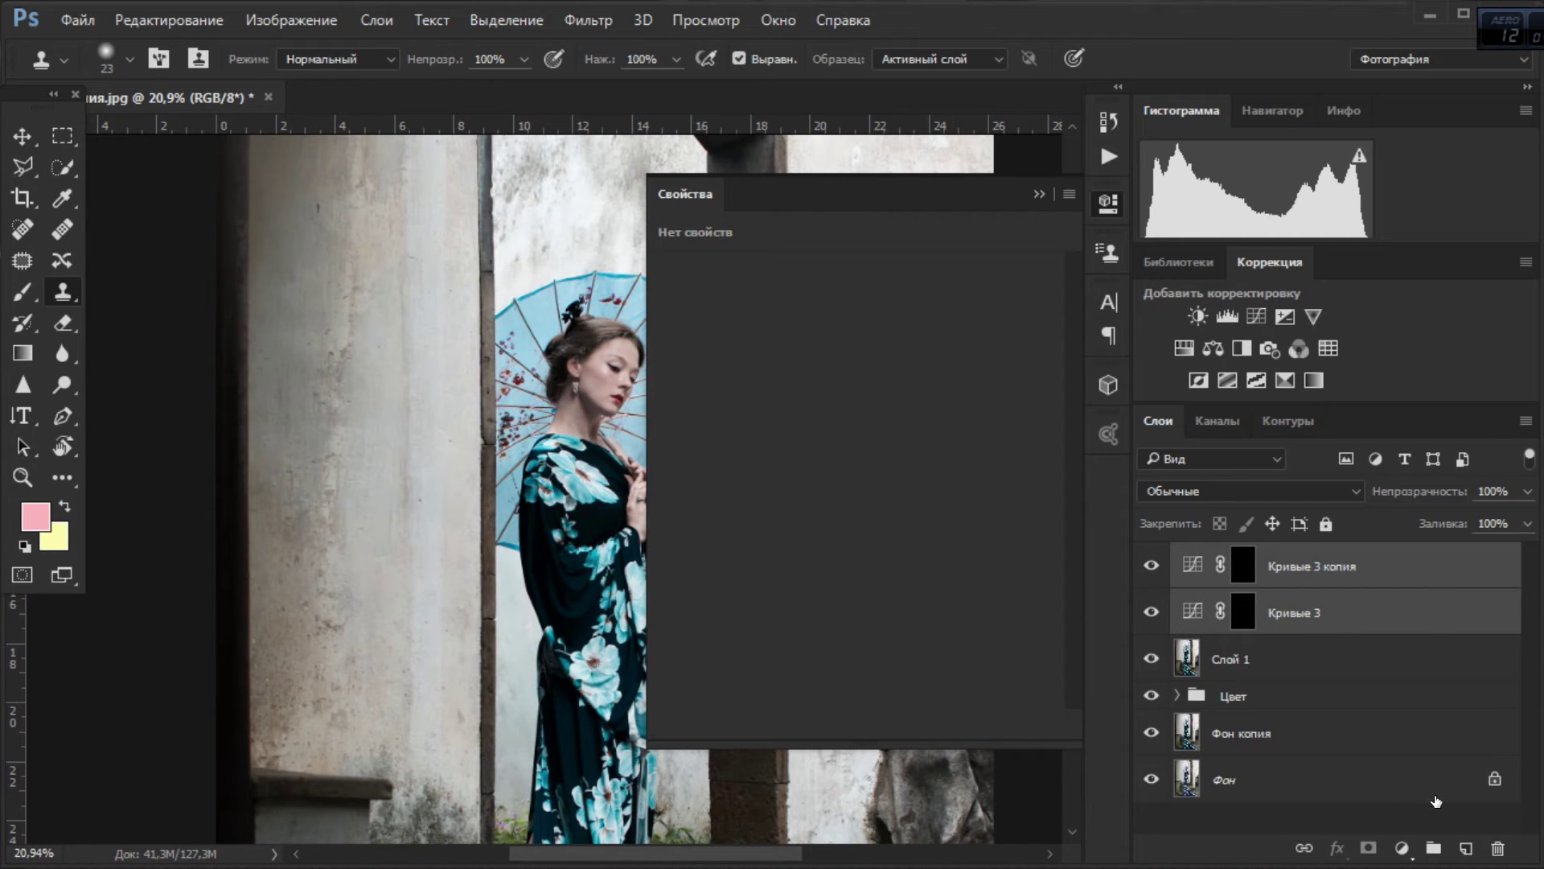
pyautogui.hotkey('ctrl', 'g')
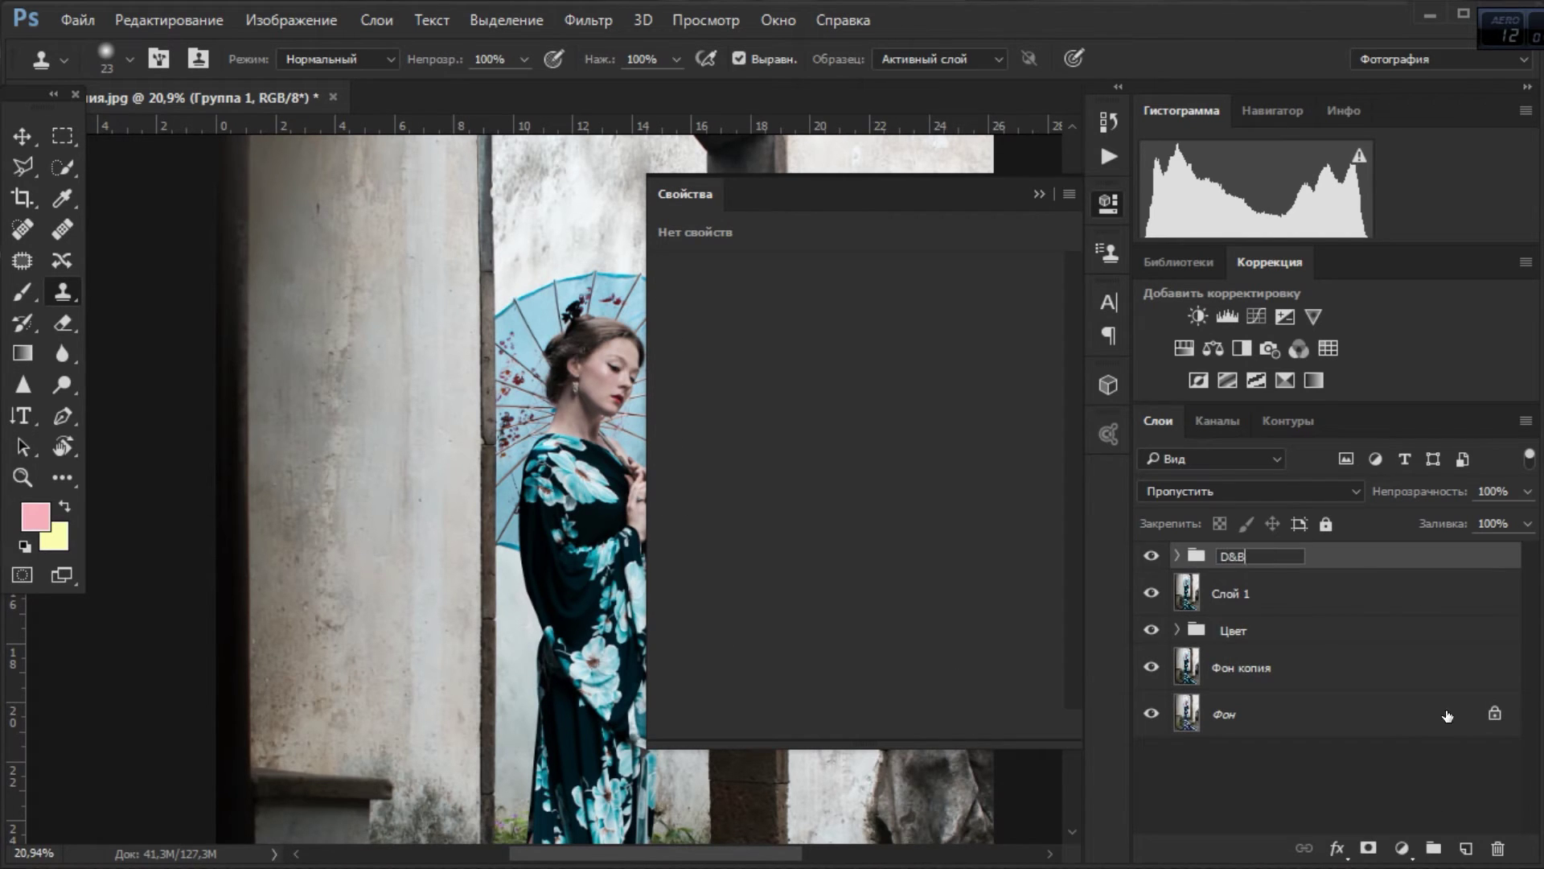
pyautogui.press('Return')
pyautogui.doubleClick(1351, 648)
# Rename the two curves layers темнее and Светлее.
pyautogui.write('е')
pyautogui.doubleClick(1331, 594)
pyautogui.write('Светлее')
pyautogui.press('Return')
pyautogui.click(23, 477)
# At 100% zoom, paint the темнее mask around the neck with a white 10% brush.
pyautogui.moveTo(423, 242); pyautogui.dragTo(554, 397)
pyautogui.hotkey('ctrl', '1')
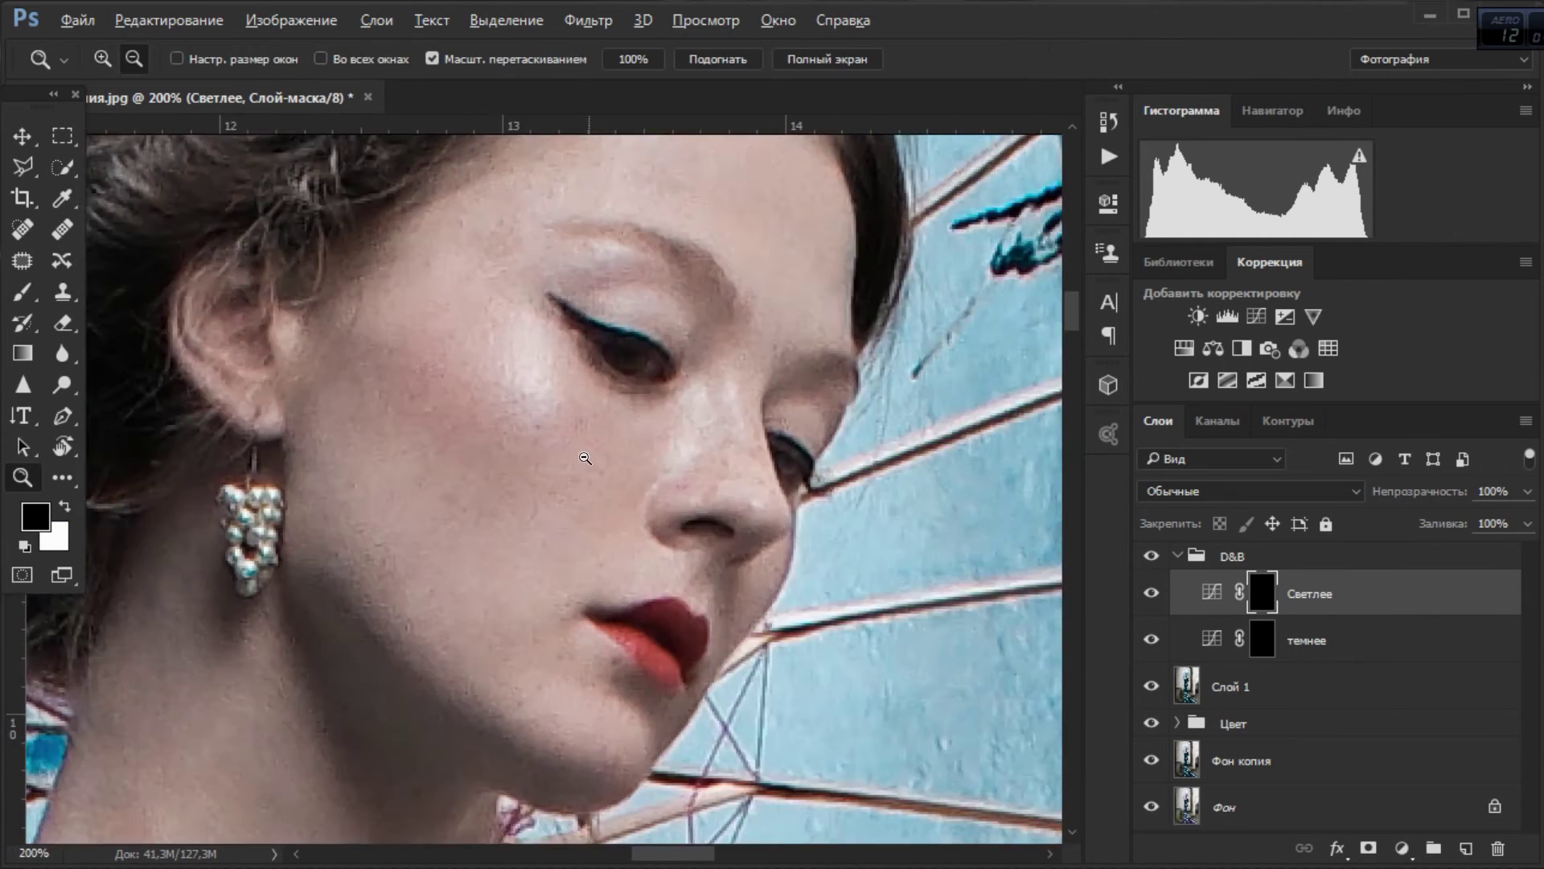
pyautogui.click(1307, 640)
pyautogui.press('b')
pyautogui.scroll(4, 662, 360)
pyautogui.press('[')
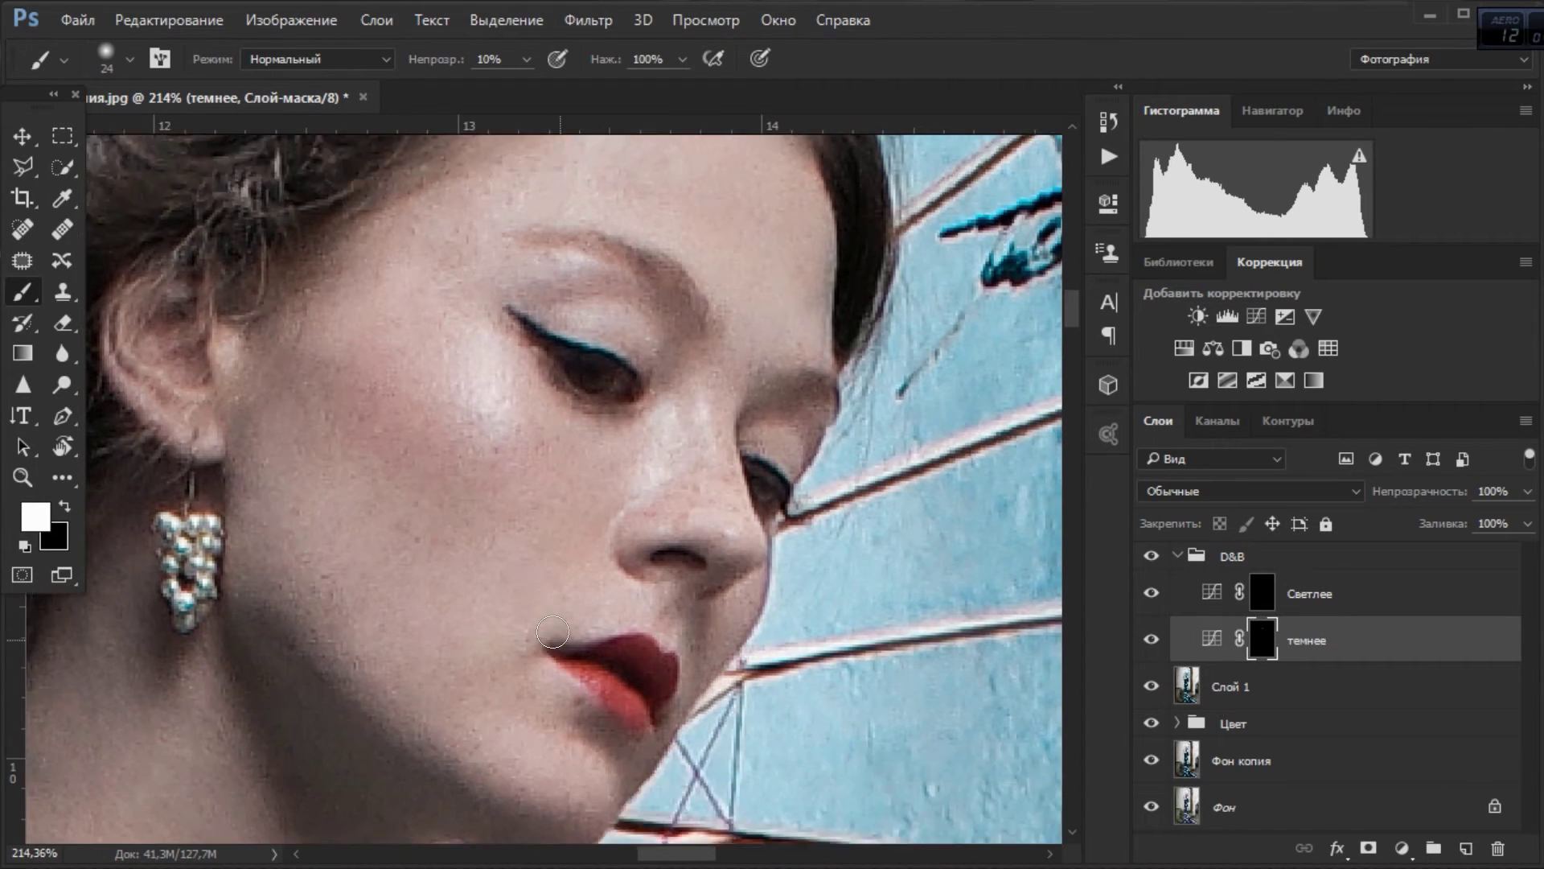
pyautogui.moveTo(415, 821); pyautogui.dragTo(552, 475)
pyautogui.press(']')
pyautogui.press(']')
pyautogui.press(']')
# Paint brightening on the Светлее mask around the eye, cheek and brow.
pyautogui.hotkey('alt', ']')
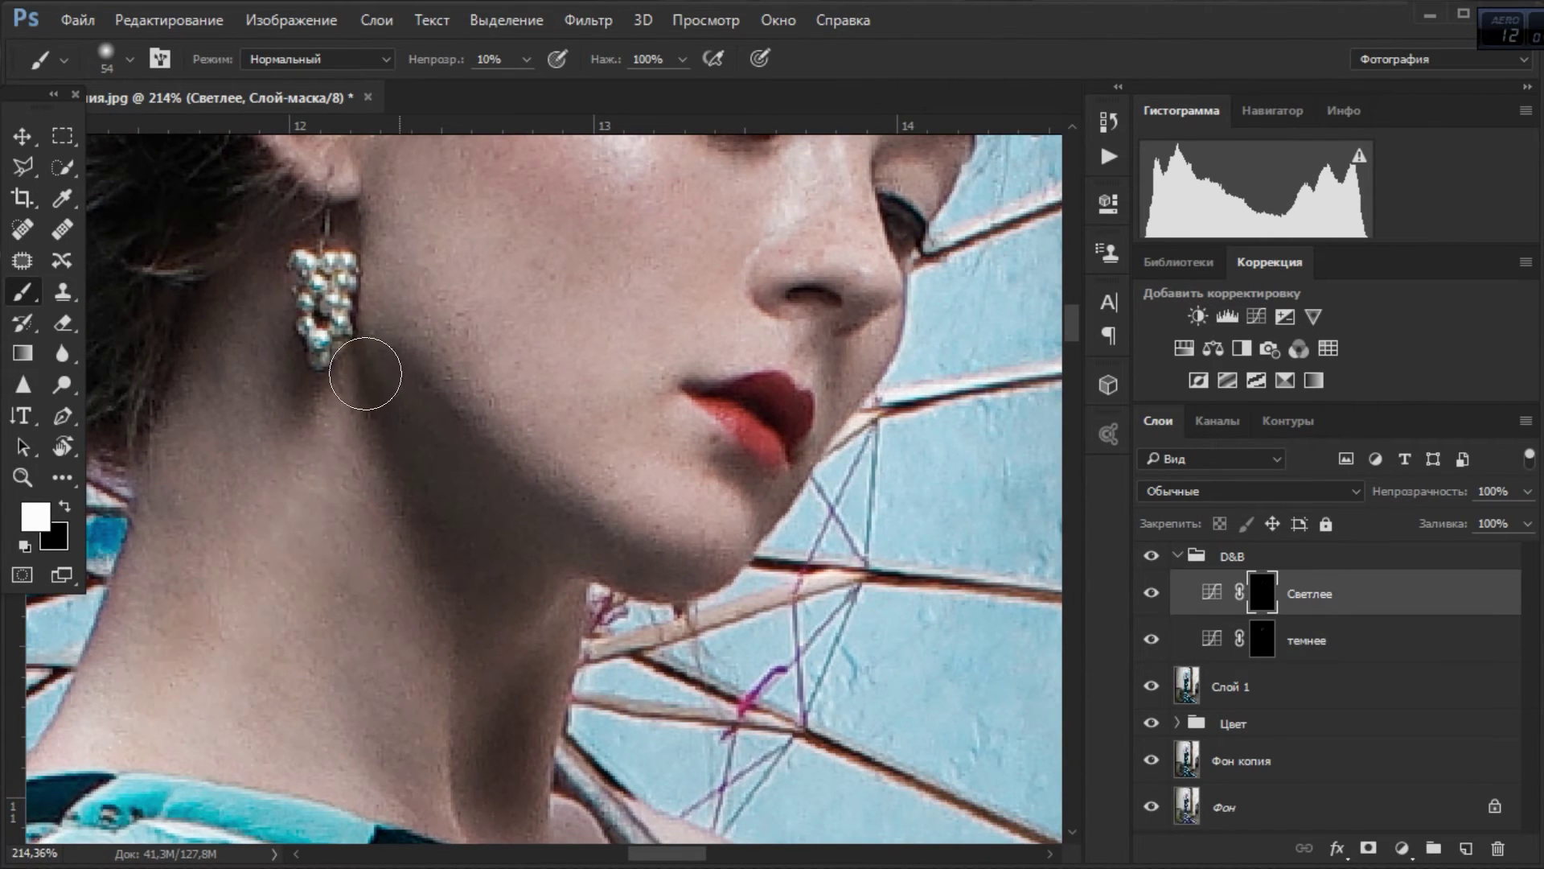
pyautogui.moveTo(369, 362); pyautogui.dragTo(273, 748)
pyautogui.moveTo(497, 351); pyautogui.dragTo(369, 447)
pyautogui.scroll(-2, 405, 491)
pyautogui.scroll(-3, 551, 341)
pyautogui.scroll(2, 611, 531)
pyautogui.scroll(1, 601, 629)
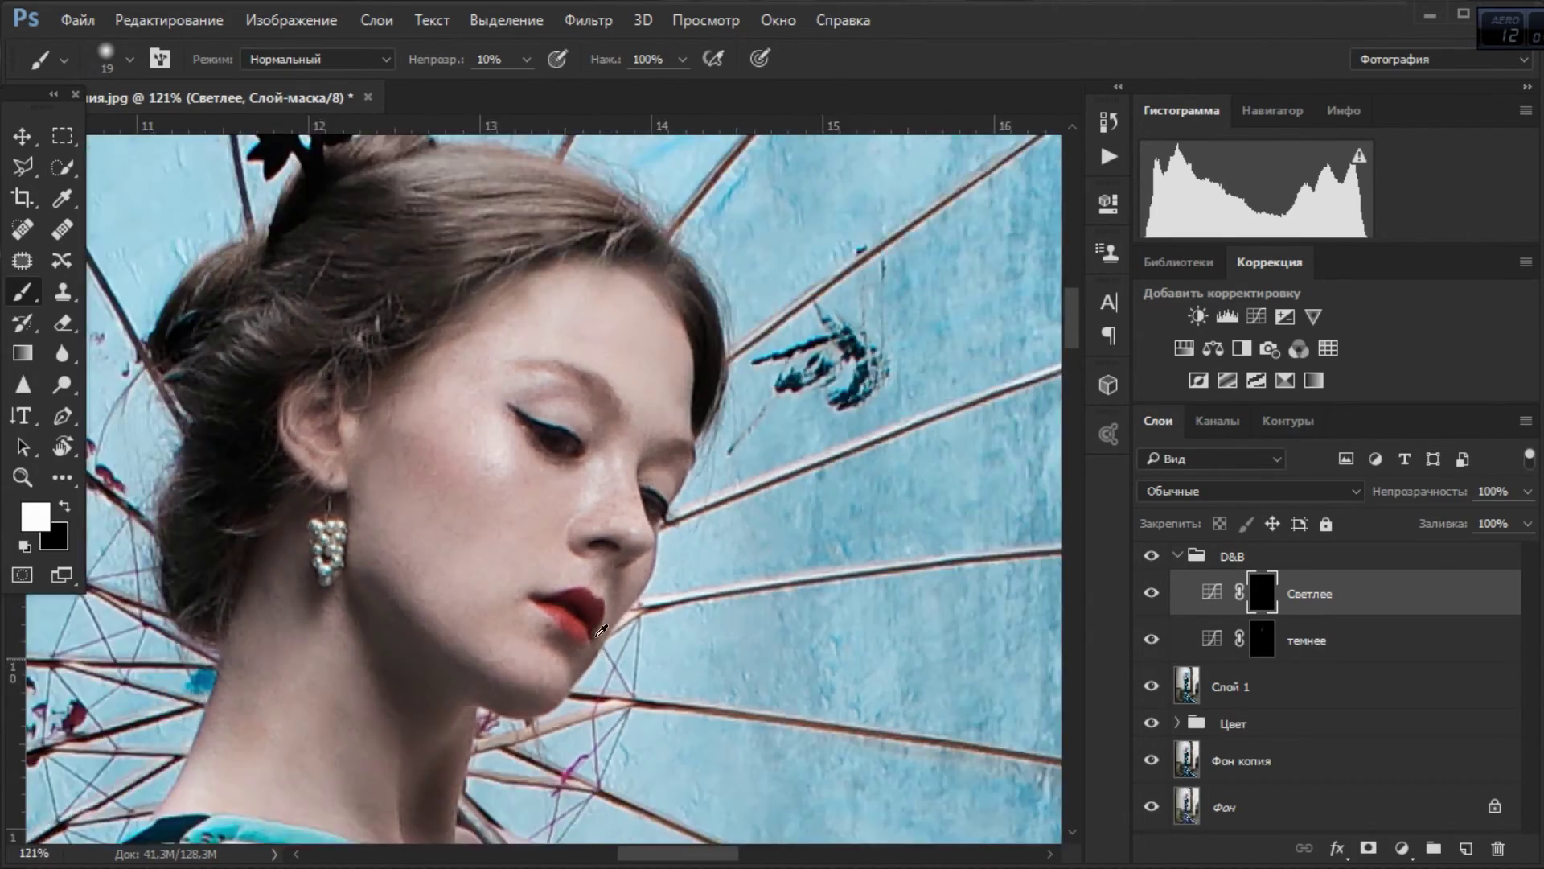
pyautogui.scroll(5, 602, 630)
pyautogui.scroll(-1, 606, 586)
pyautogui.scroll(-4, 621, 614)
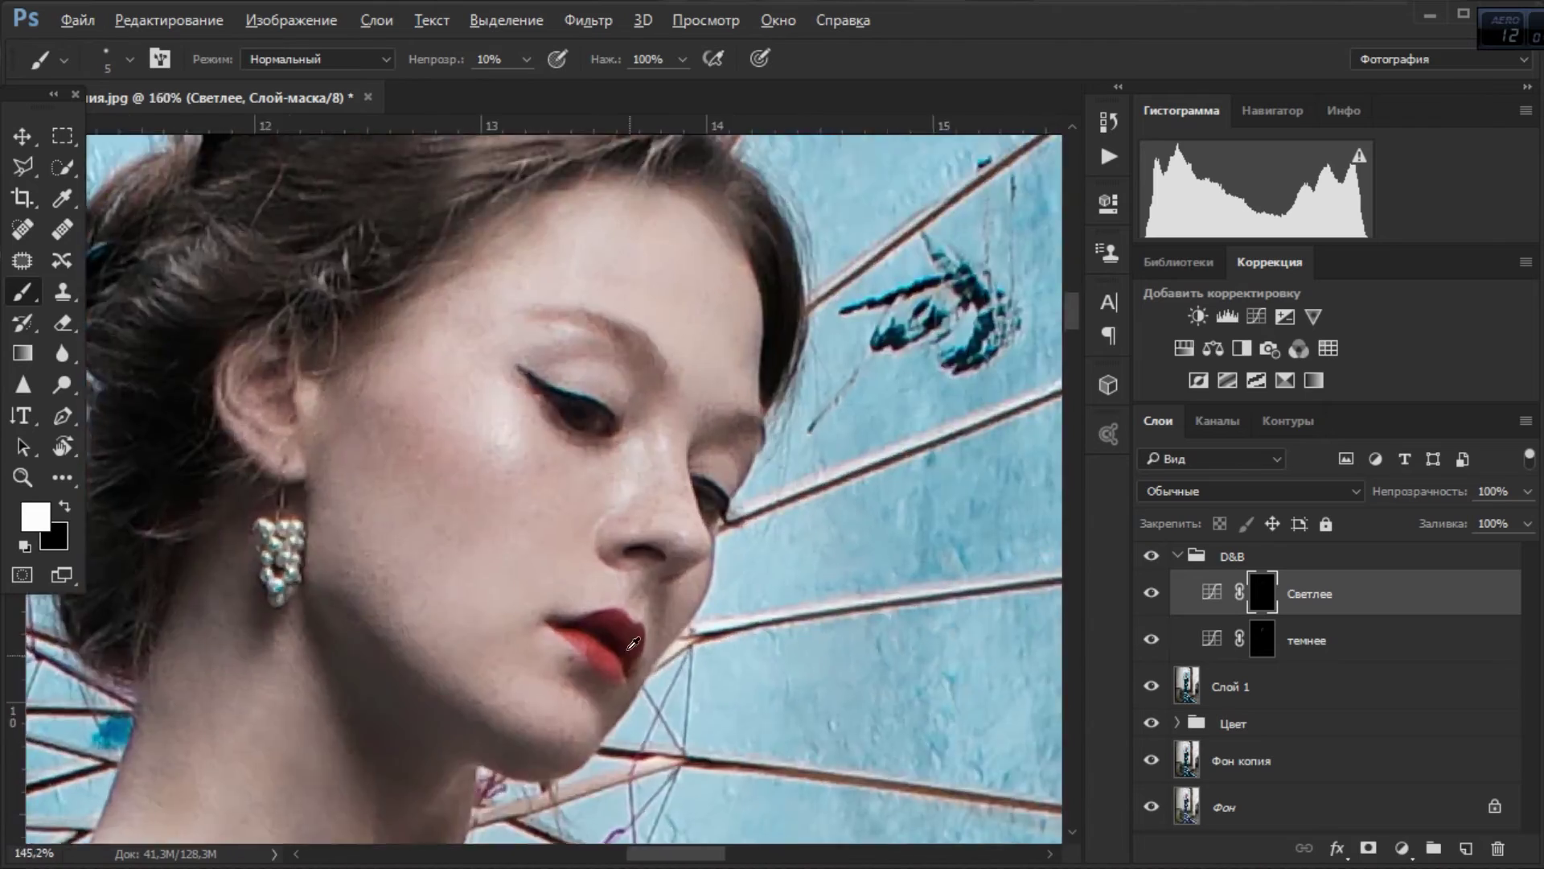
pyautogui.scroll(4, 643, 643)
pyautogui.scroll(-5, 710, 699)
pyautogui.press(']')
pyautogui.press(']')
pyautogui.press(']')
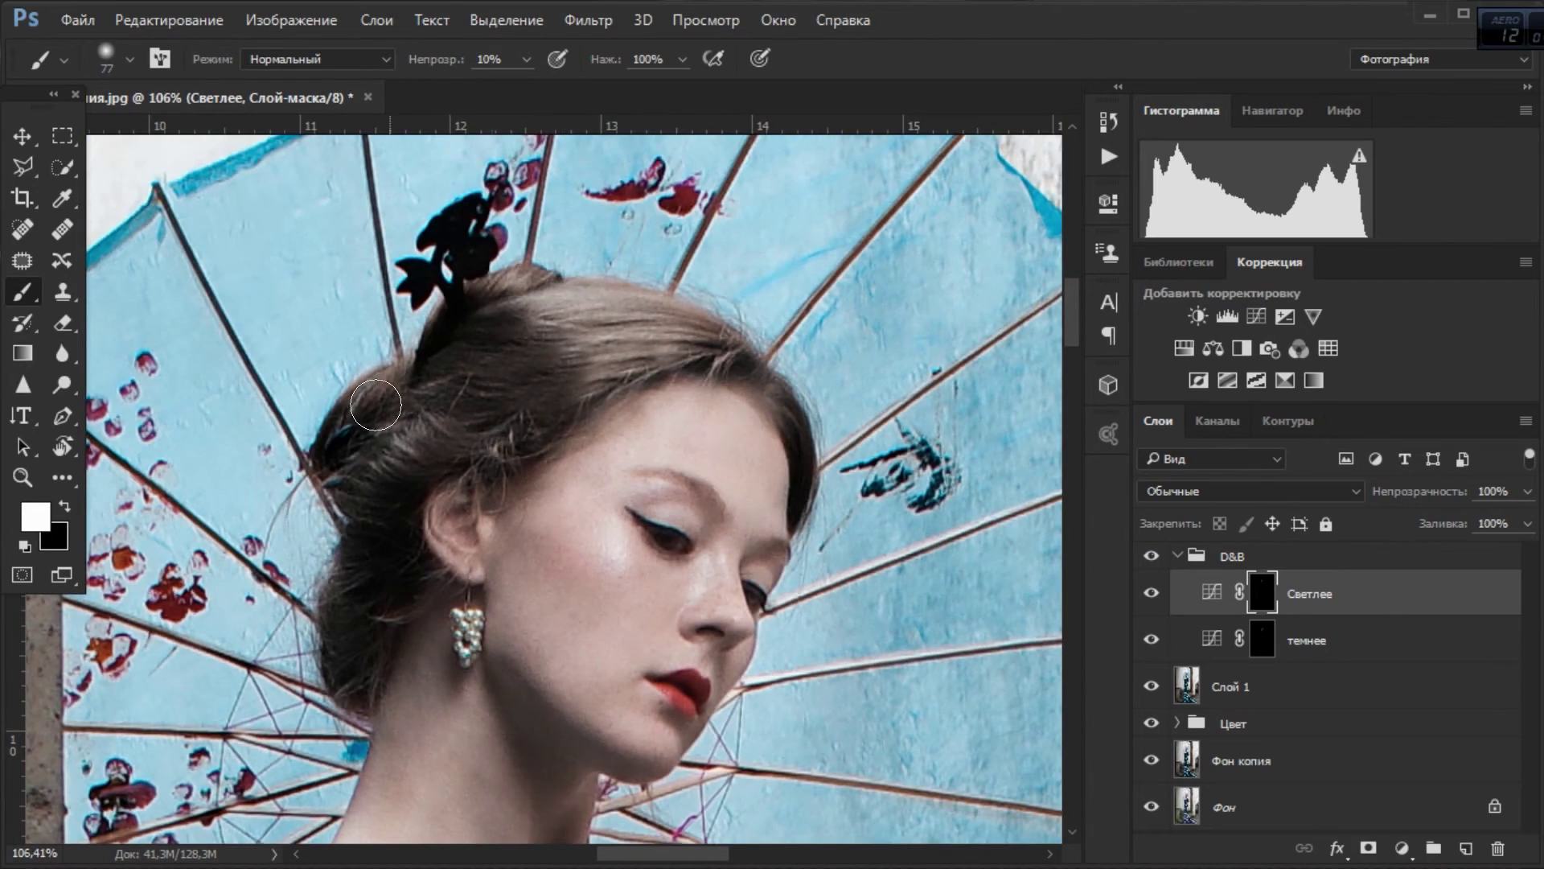
pyautogui.scroll(-2, 459, 536)
# Touch up both the темнее and Светлее masks, then collapse the D&B group.
pyautogui.click(1212, 651)
pyautogui.scroll(3, 563, 515)
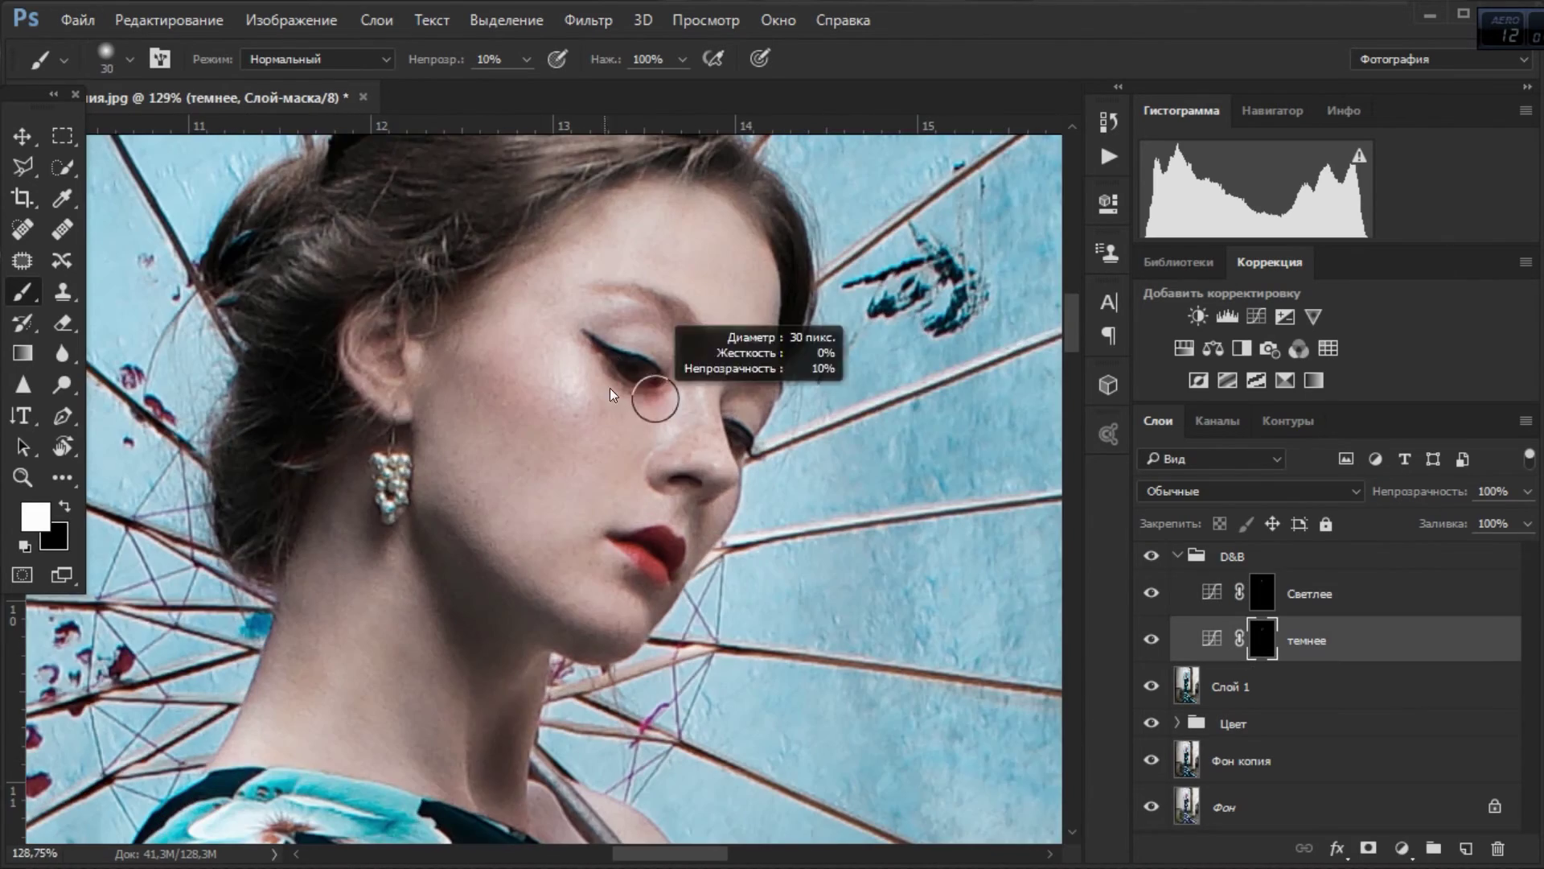
pyautogui.scroll(-3, 645, 635)
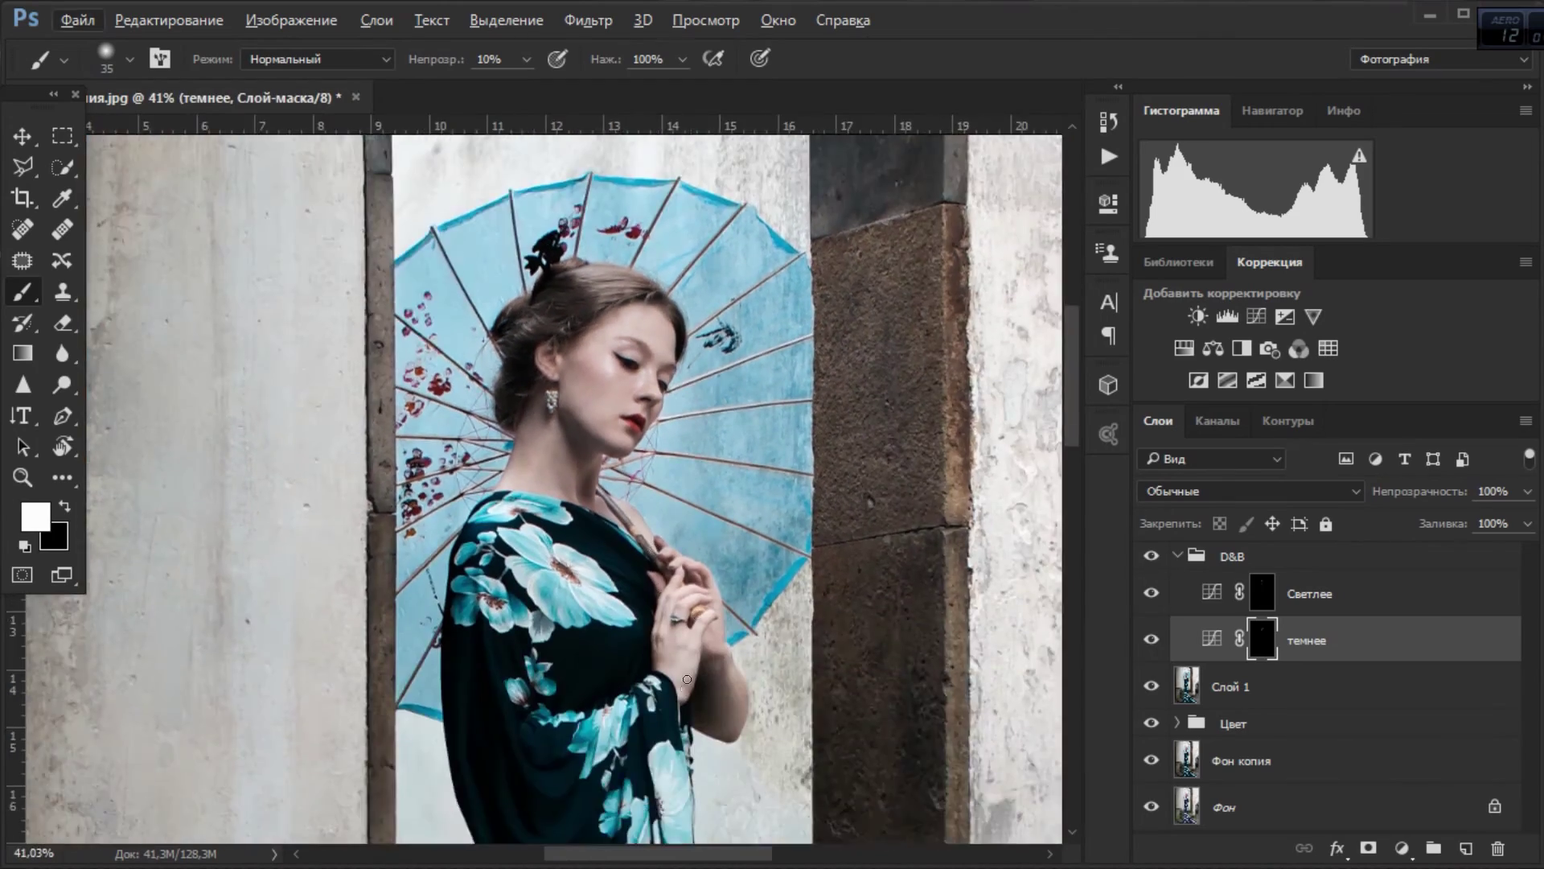
pyautogui.scroll(3, 644, 563)
pyautogui.click(1262, 592)
pyautogui.scroll(-5, 603, 414)
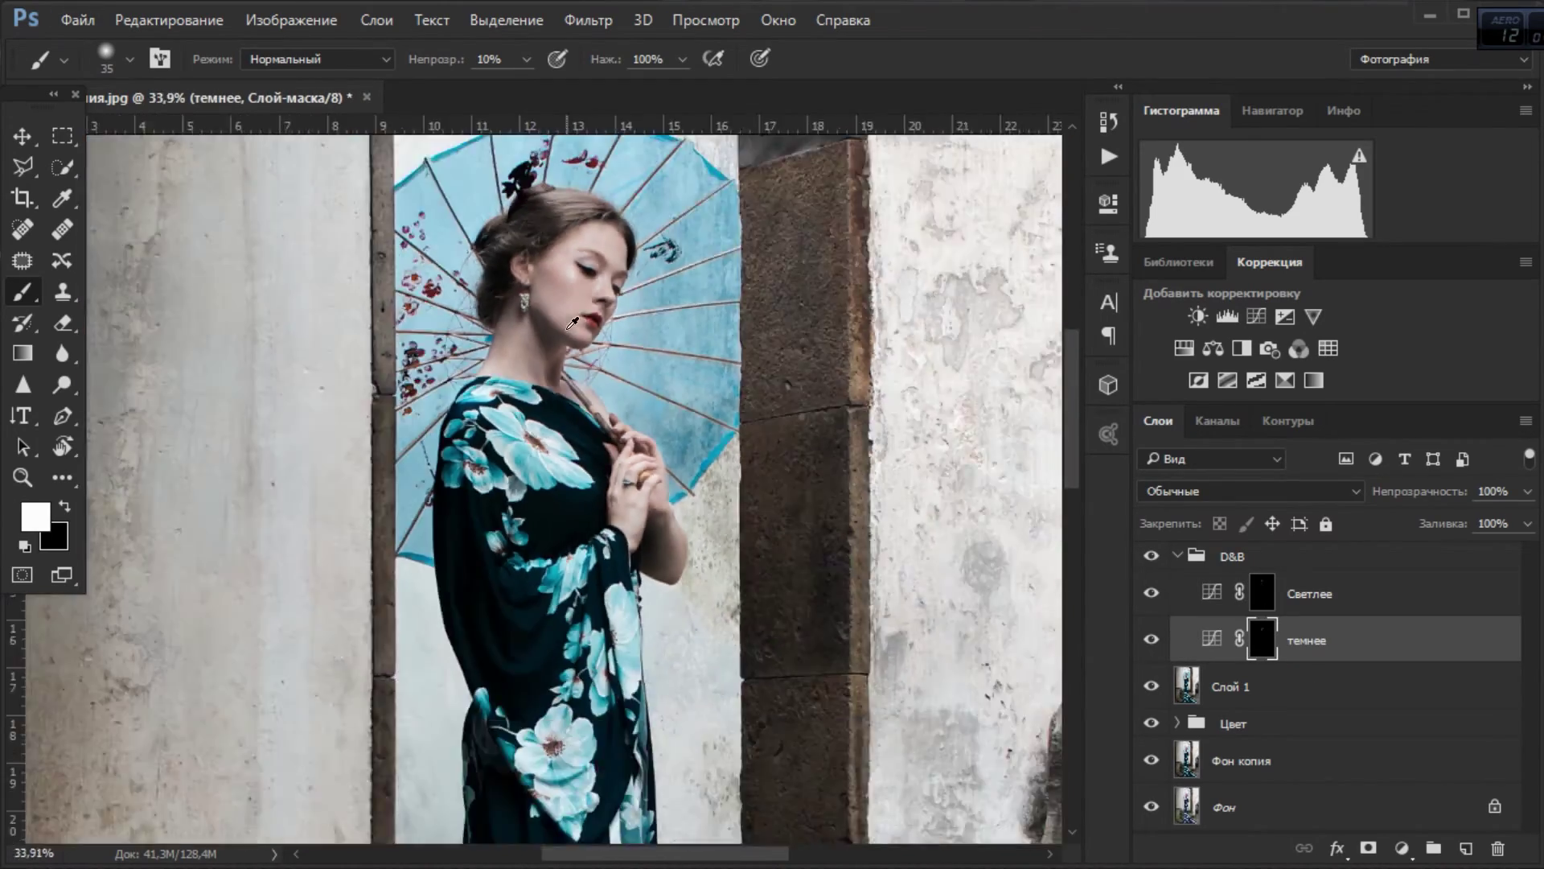
pyautogui.click(1177, 555)
pyautogui.click(1230, 593)
# Marquee the dress area and open the Liquify (Пластика) filter on it.
pyautogui.scroll(-3, 389, 418)
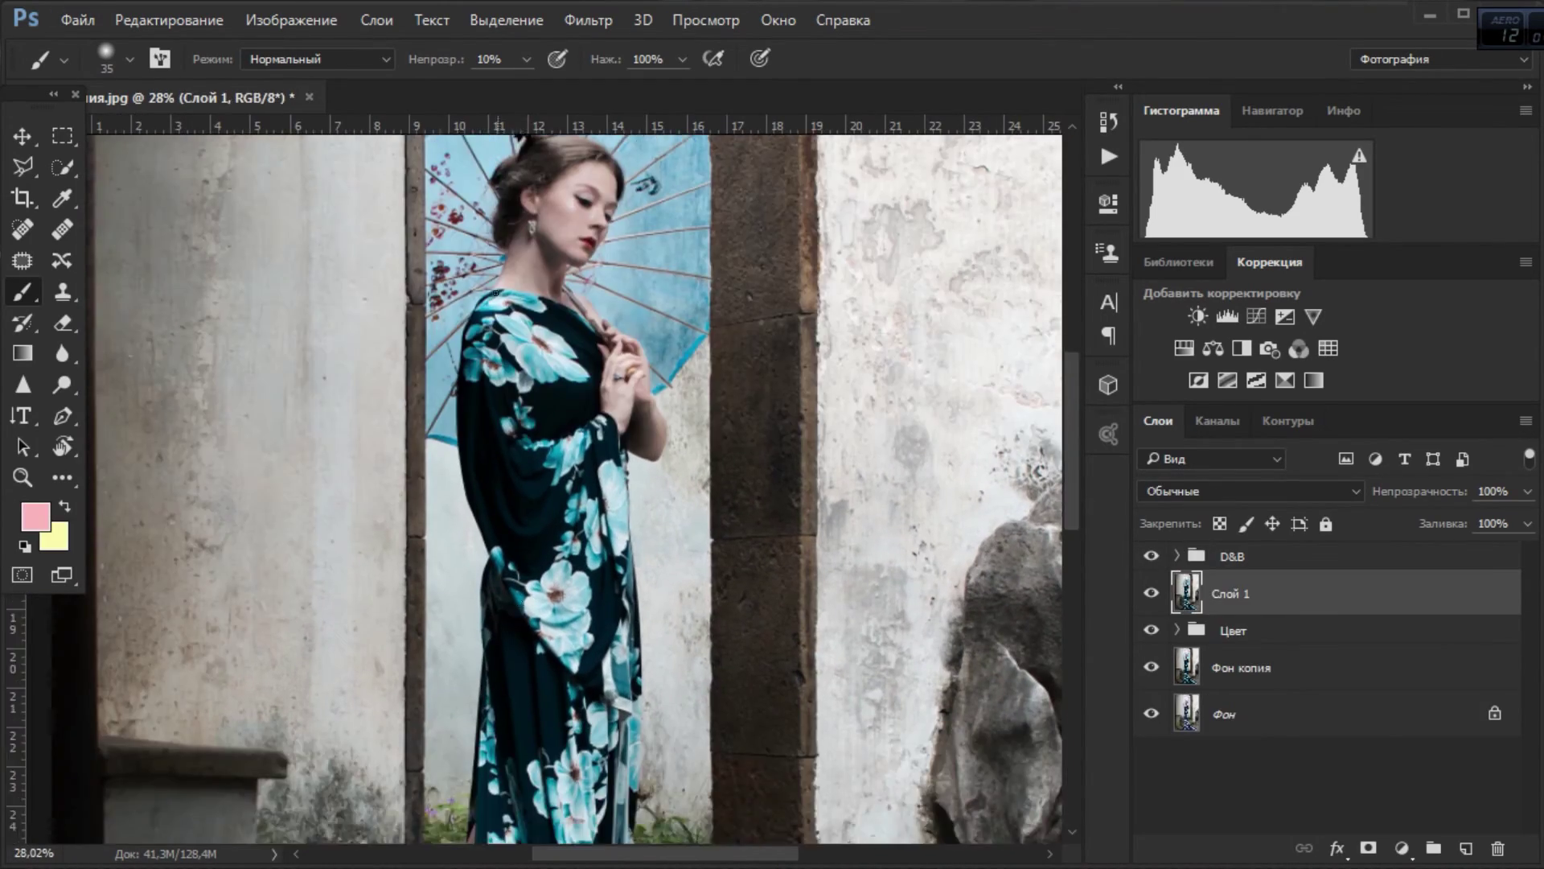
pyautogui.press('m')
pyautogui.moveTo(358, 389); pyautogui.dragTo(721, 757)
pyautogui.scroll(-3, 714, 752)
pyautogui.click(588, 21)
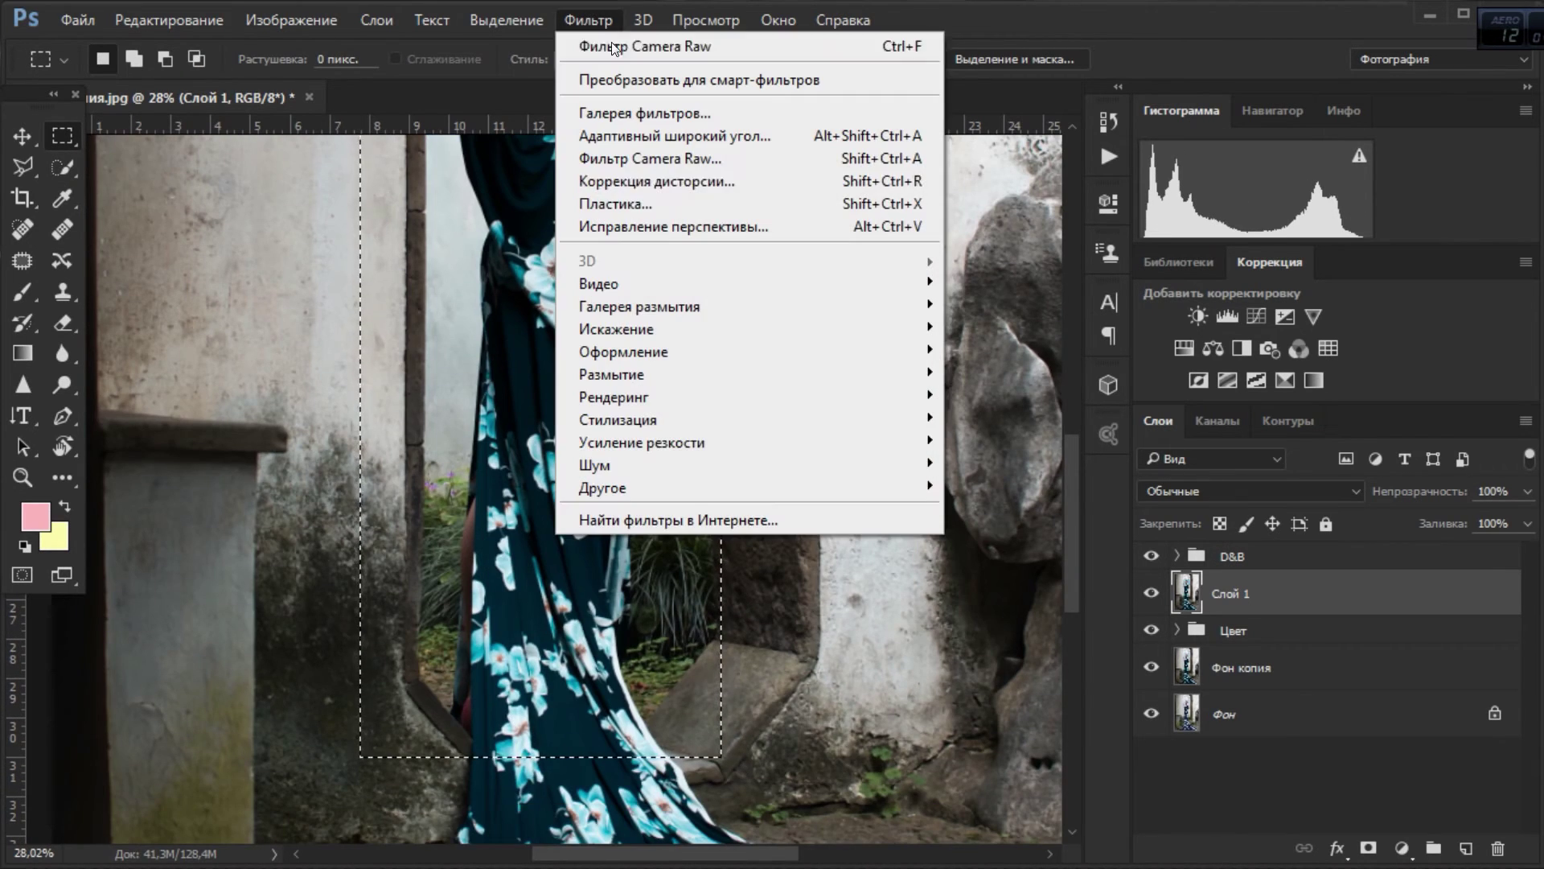
pyautogui.click(658, 203)
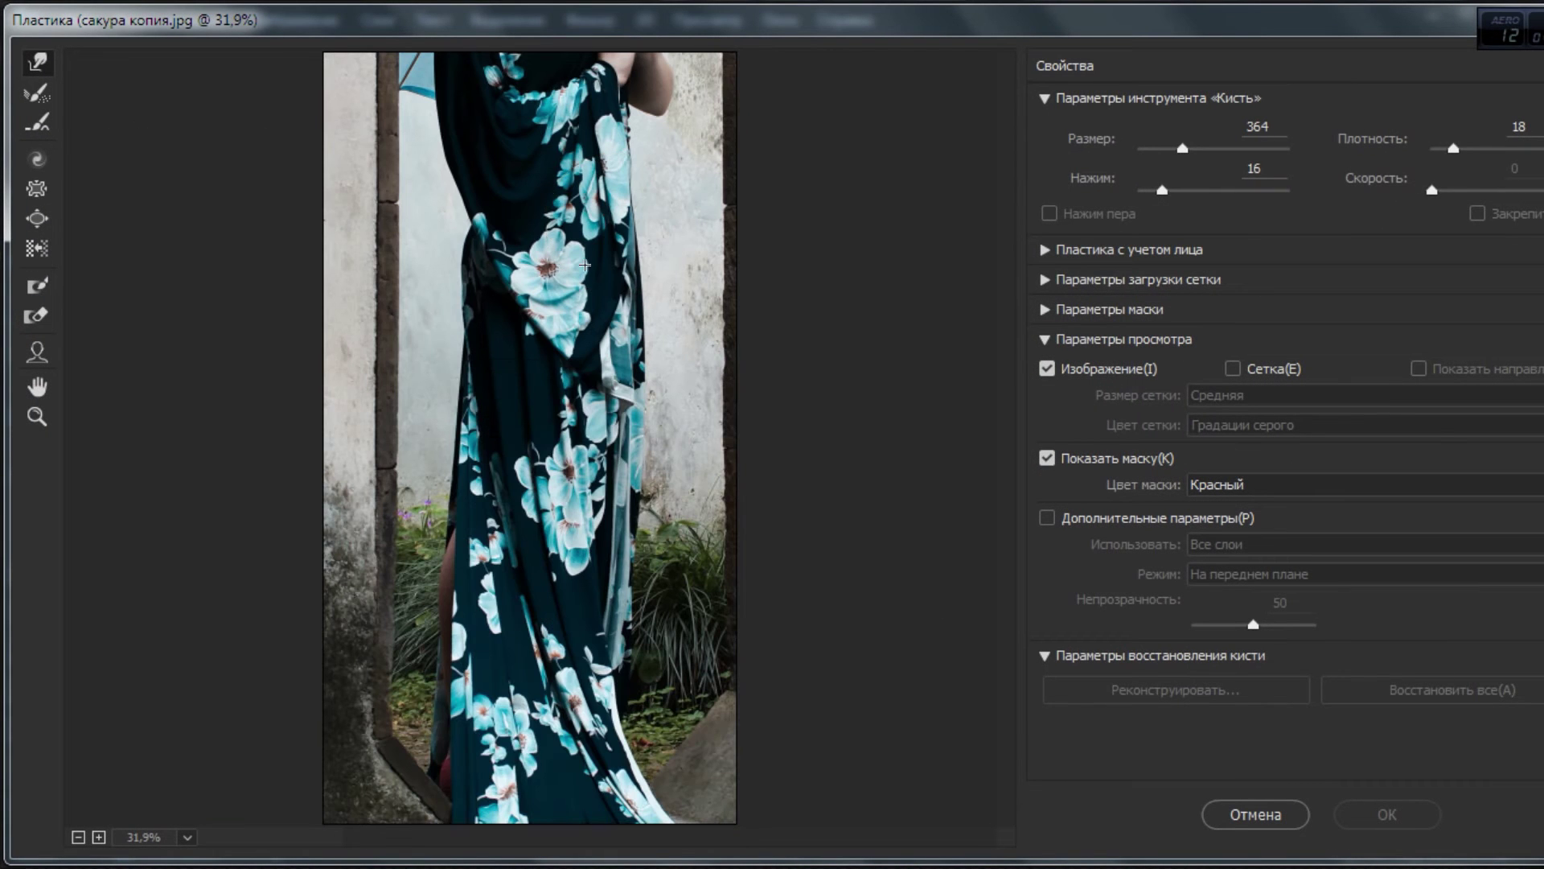
# Warp the dress's left and lower-left edges and slit, then apply Liquify.
pyautogui.moveTo(446, 231); pyautogui.dragTo(450, 188)
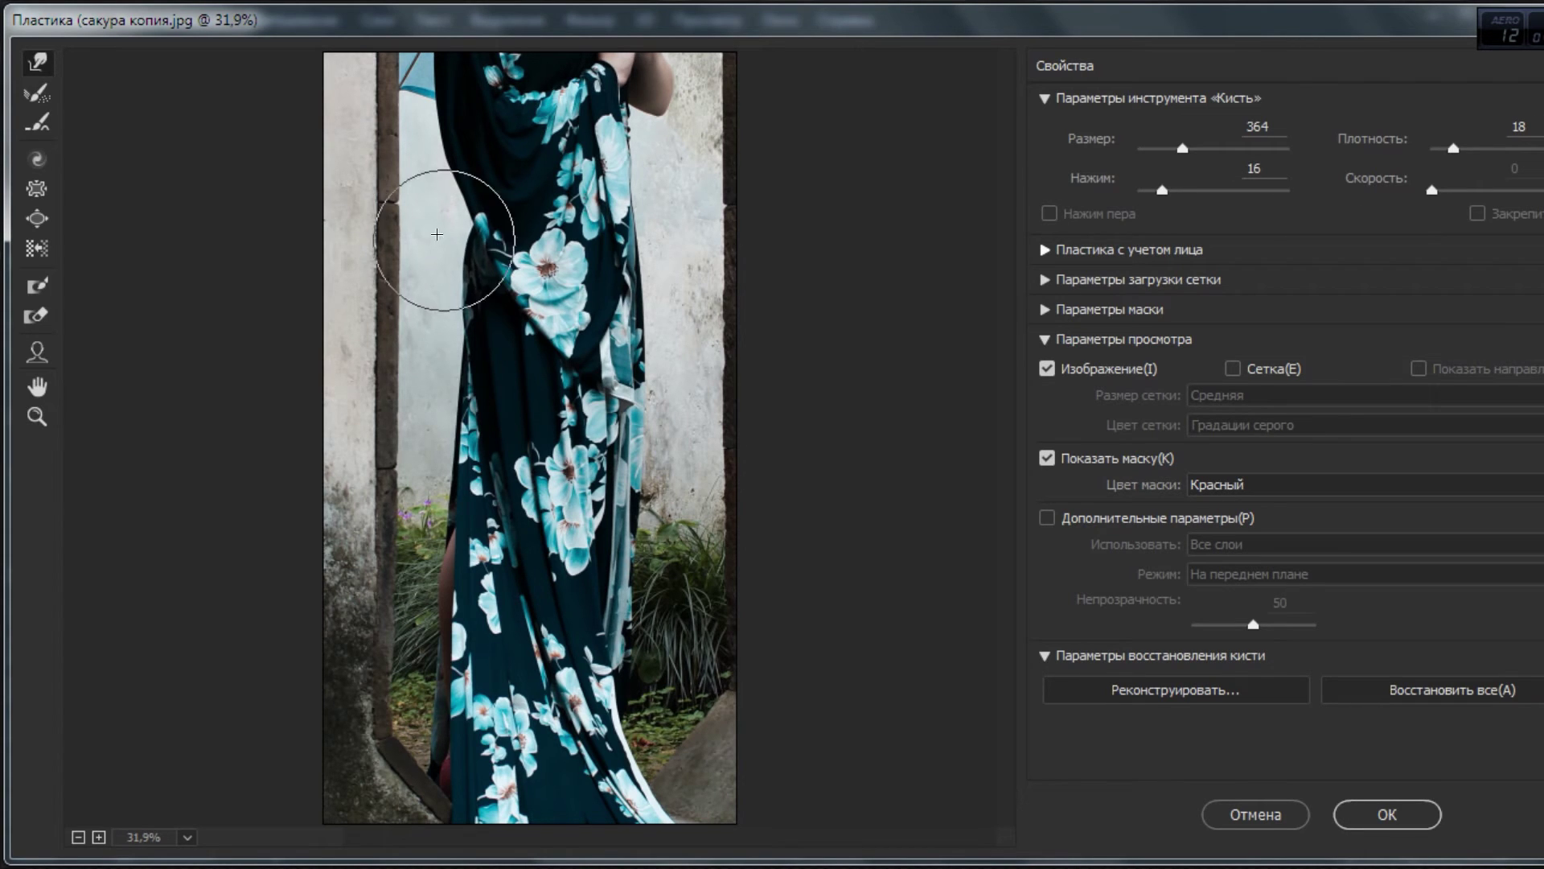
pyautogui.moveTo(499, 338); pyautogui.dragTo(458, 354)
pyautogui.press('[')
pyautogui.press('[')
pyautogui.press('[')
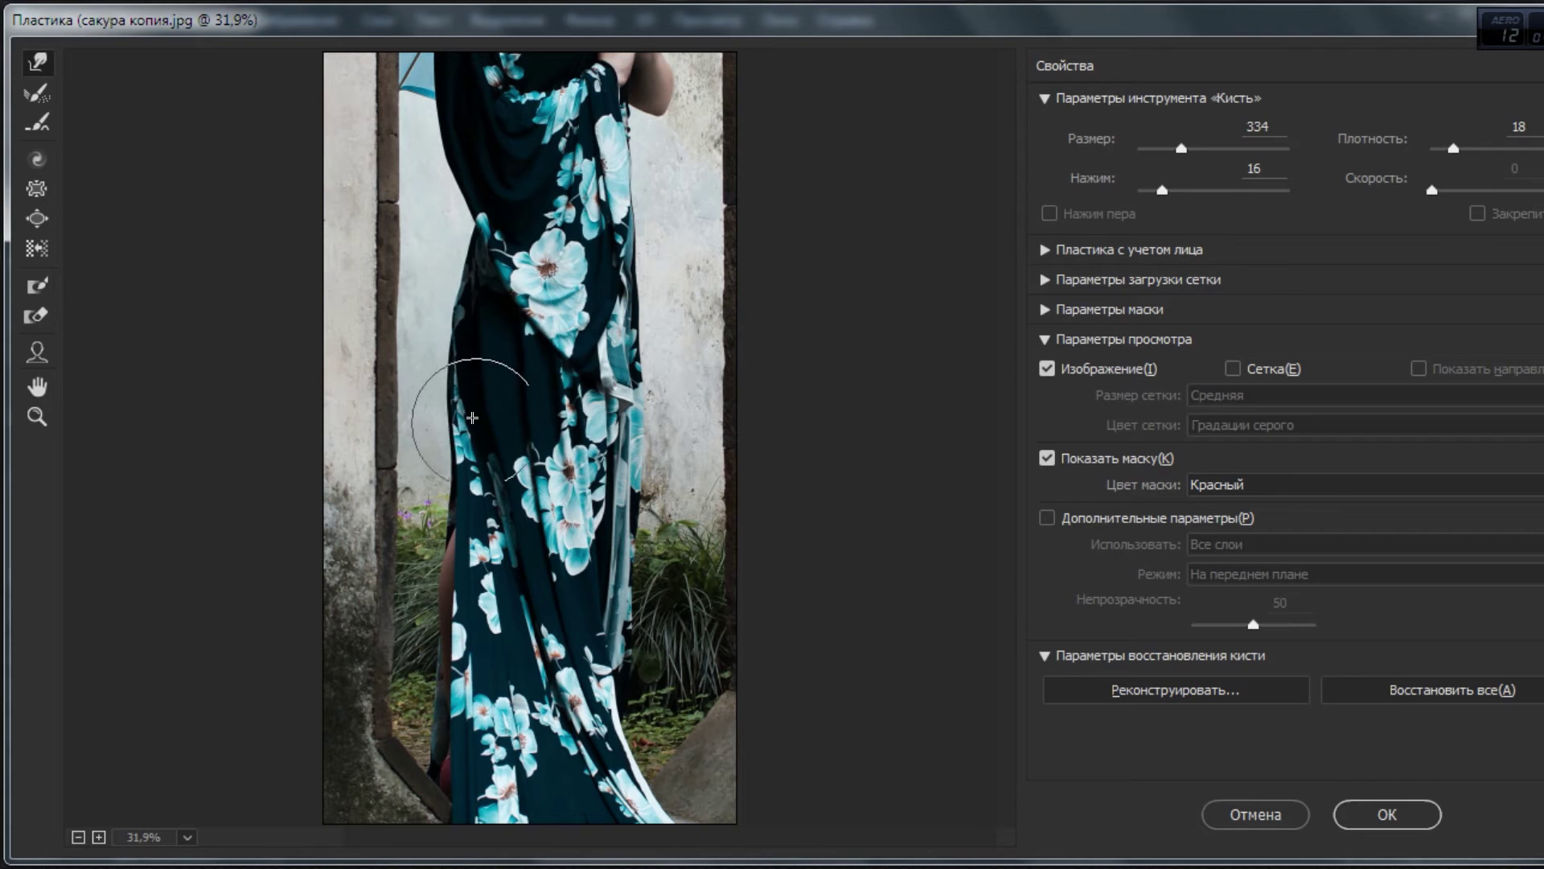
pyautogui.moveTo(472, 418); pyautogui.dragTo(415, 341)
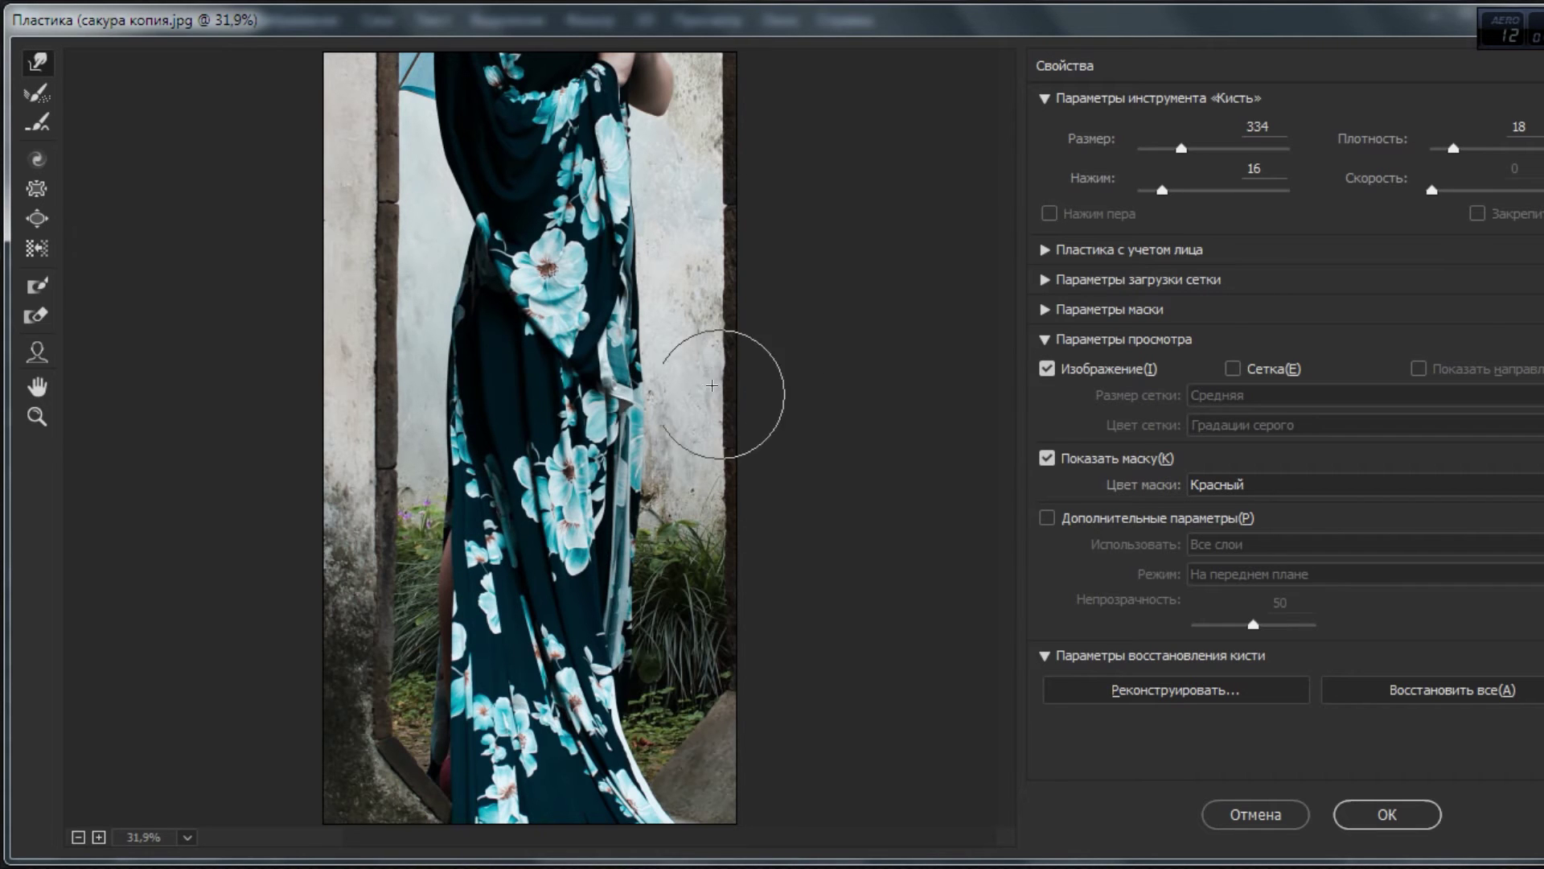
pyautogui.scroll(1, 373, 337)
pyautogui.press('[')
pyautogui.press('[')
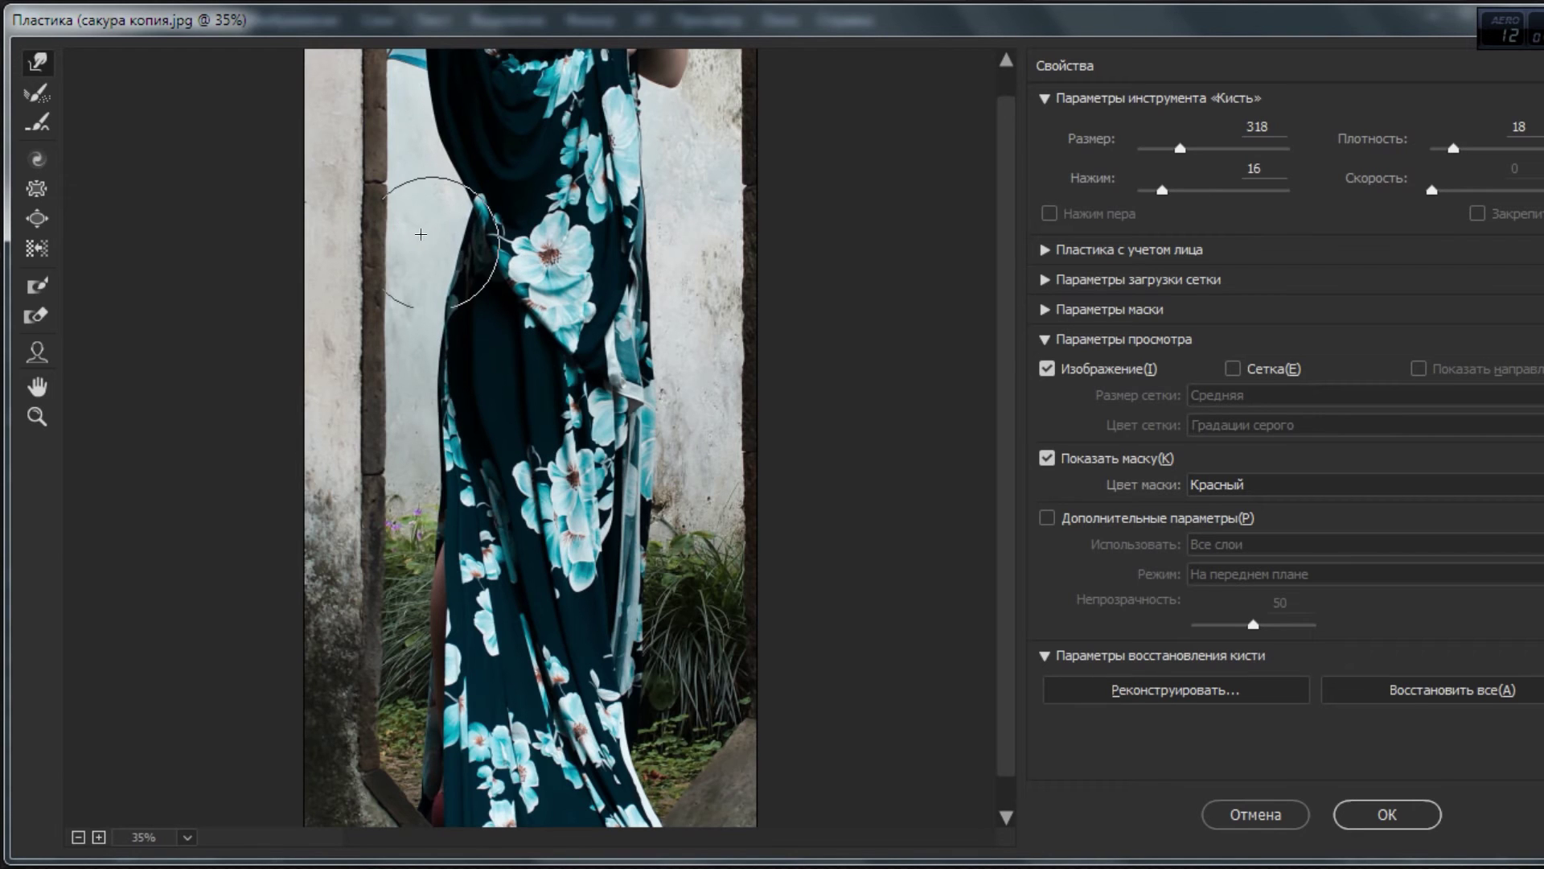
pyautogui.moveTo(585, 406); pyautogui.dragTo(585, 437)
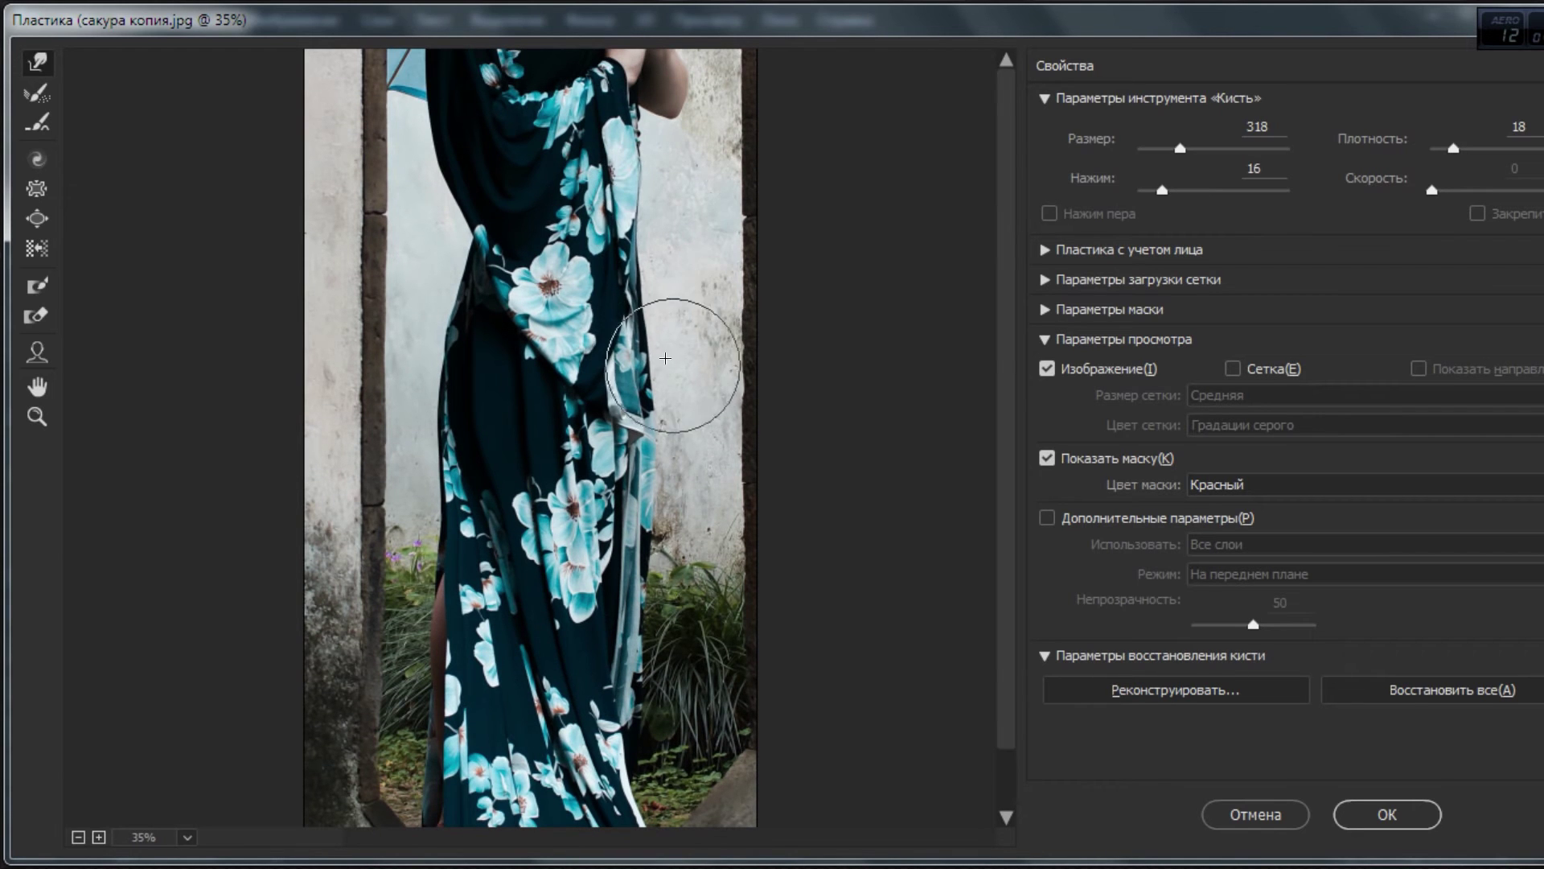
pyautogui.click(1386, 814)
pyautogui.scroll(-3, 731, 405)
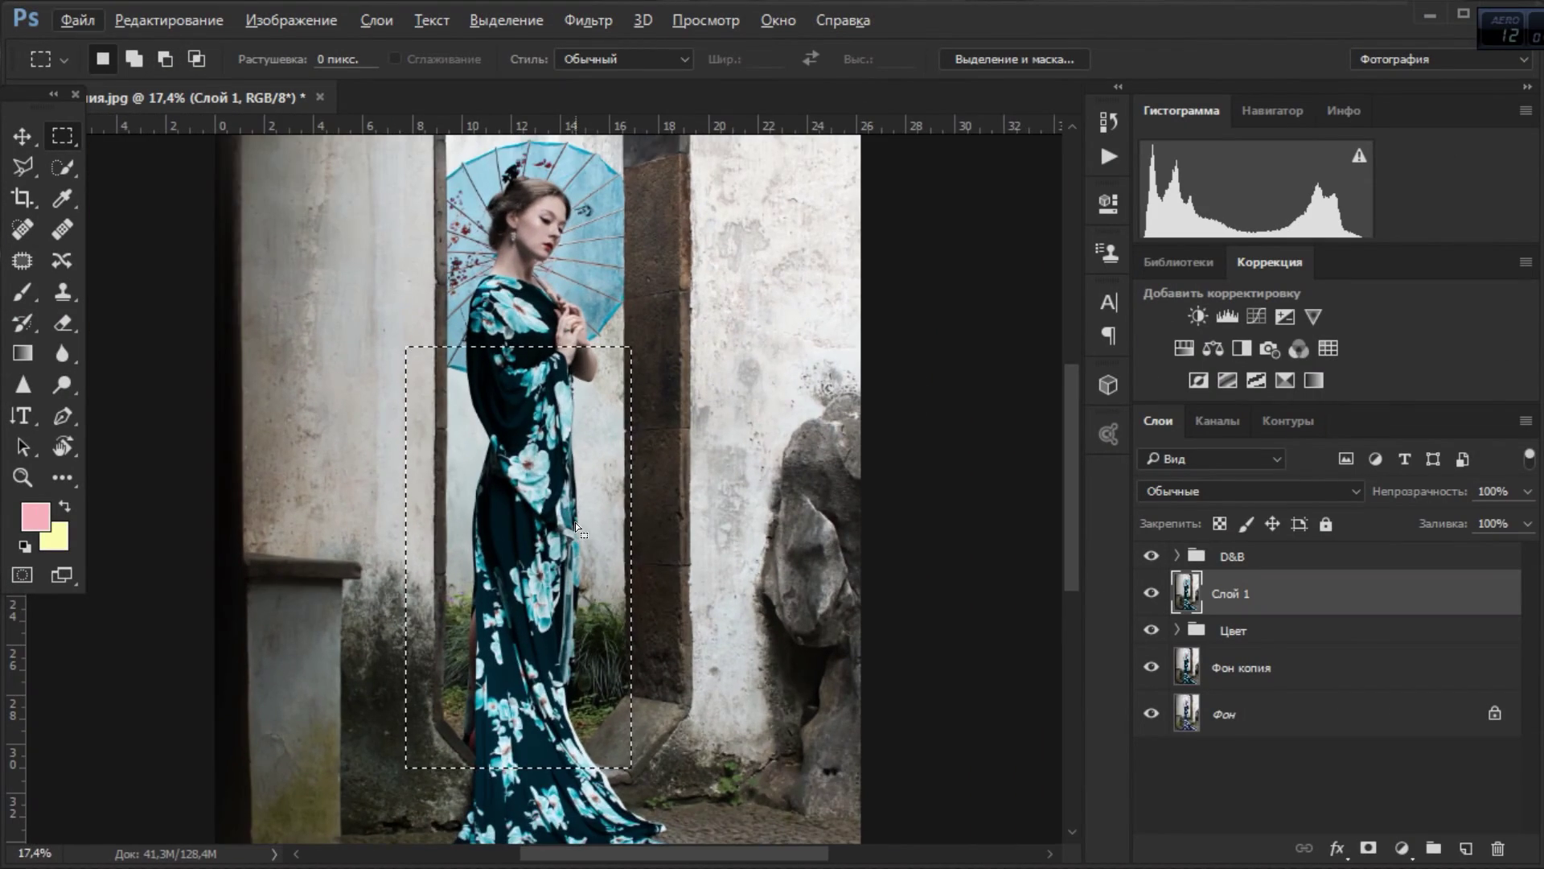
# Deselect, marquee the middle of the dress, and open Liquify on it.
pyautogui.hotkey('ctrl', 'd')
pyautogui.scroll(2, 583, 553)
pyautogui.scroll(2, 482, 483)
pyautogui.scroll(-2, 322, 402)
pyautogui.moveTo(383, 409); pyautogui.dragTo(708, 671)
pyautogui.click(588, 20)
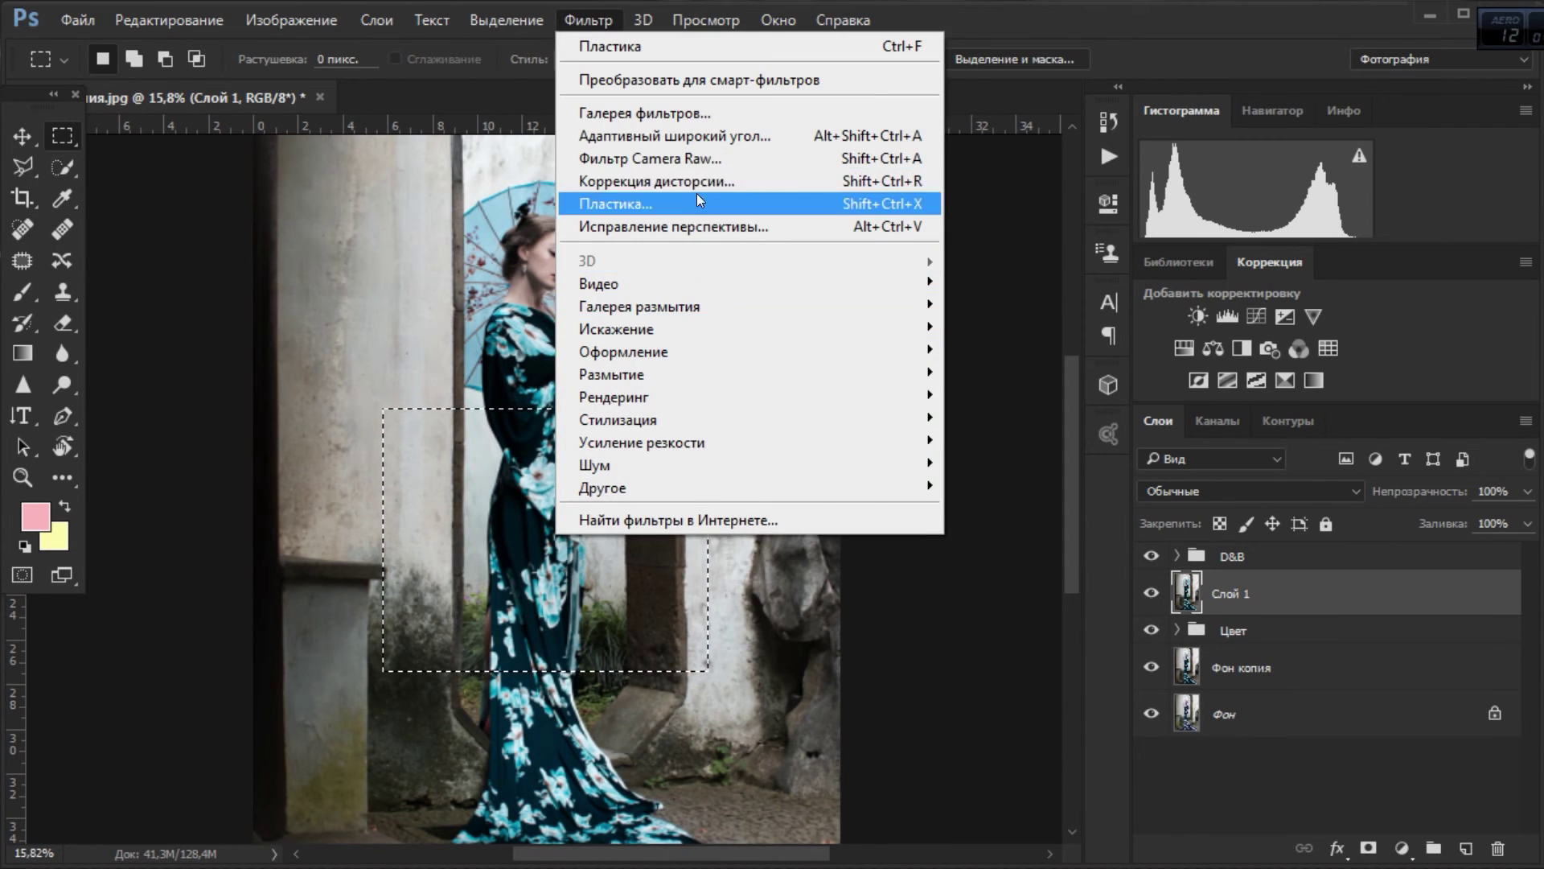
pyautogui.click(636, 204)
# Push the dress's left edge inward in Liquify and apply the change.
pyautogui.moveTo(378, 441)
pyautogui.mouseDown()
pyautogui.moveTo(369, 362)
pyautogui.moveTo(403, 322)
pyautogui.moveTo(383, 341)
pyautogui.mouseUp()
pyautogui.moveTo(401, 573); pyautogui.dragTo(377, 218)
pyautogui.click(1382, 815)
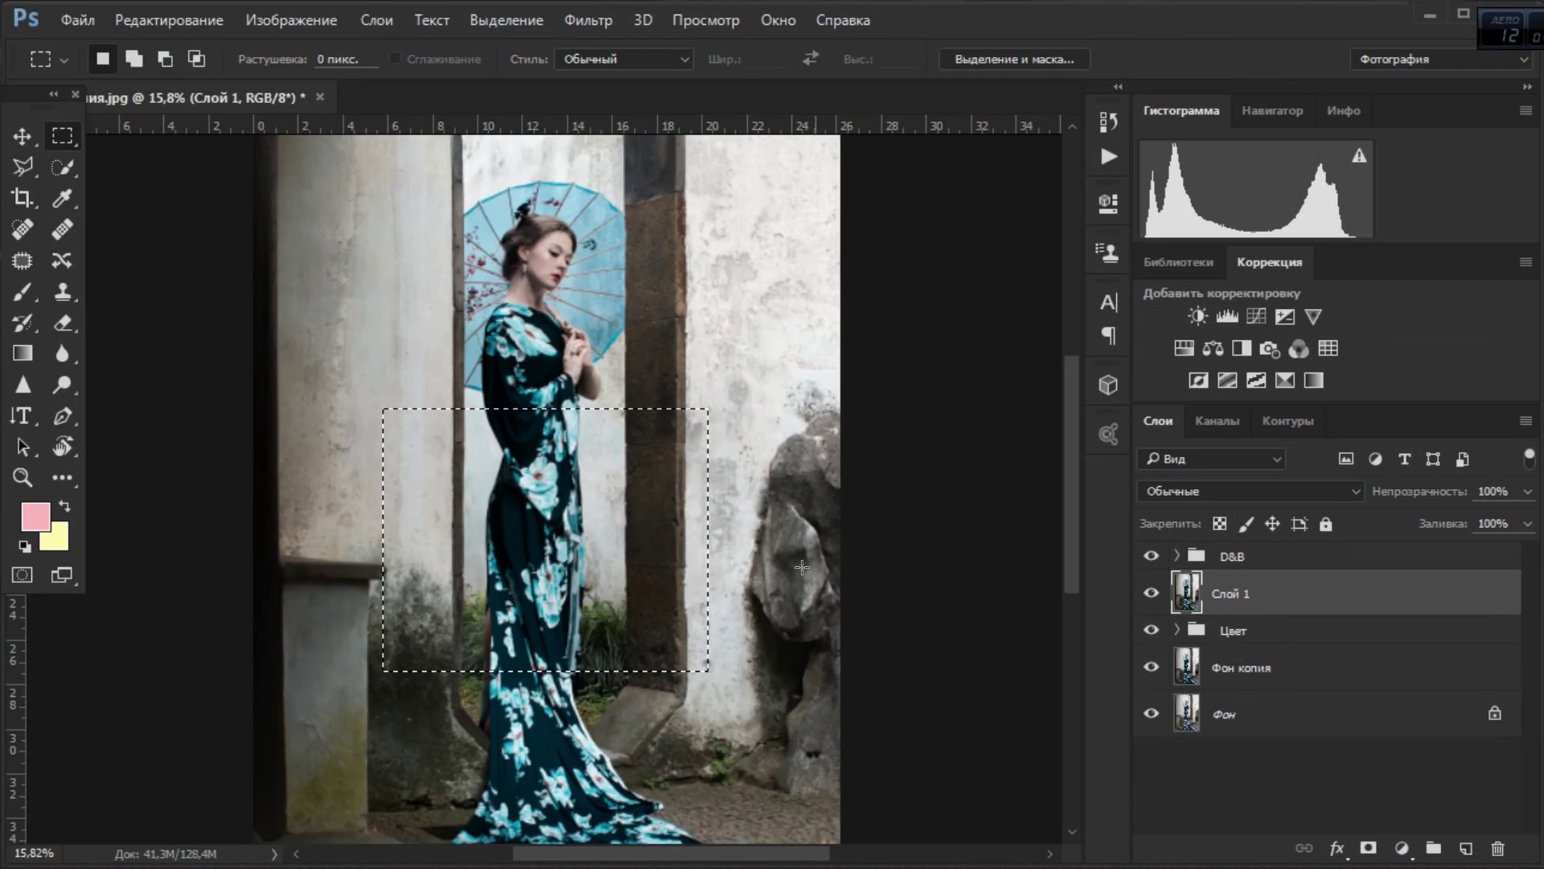
pyautogui.scroll(-3, 563, 594)
pyautogui.scroll(2, 535, 305)
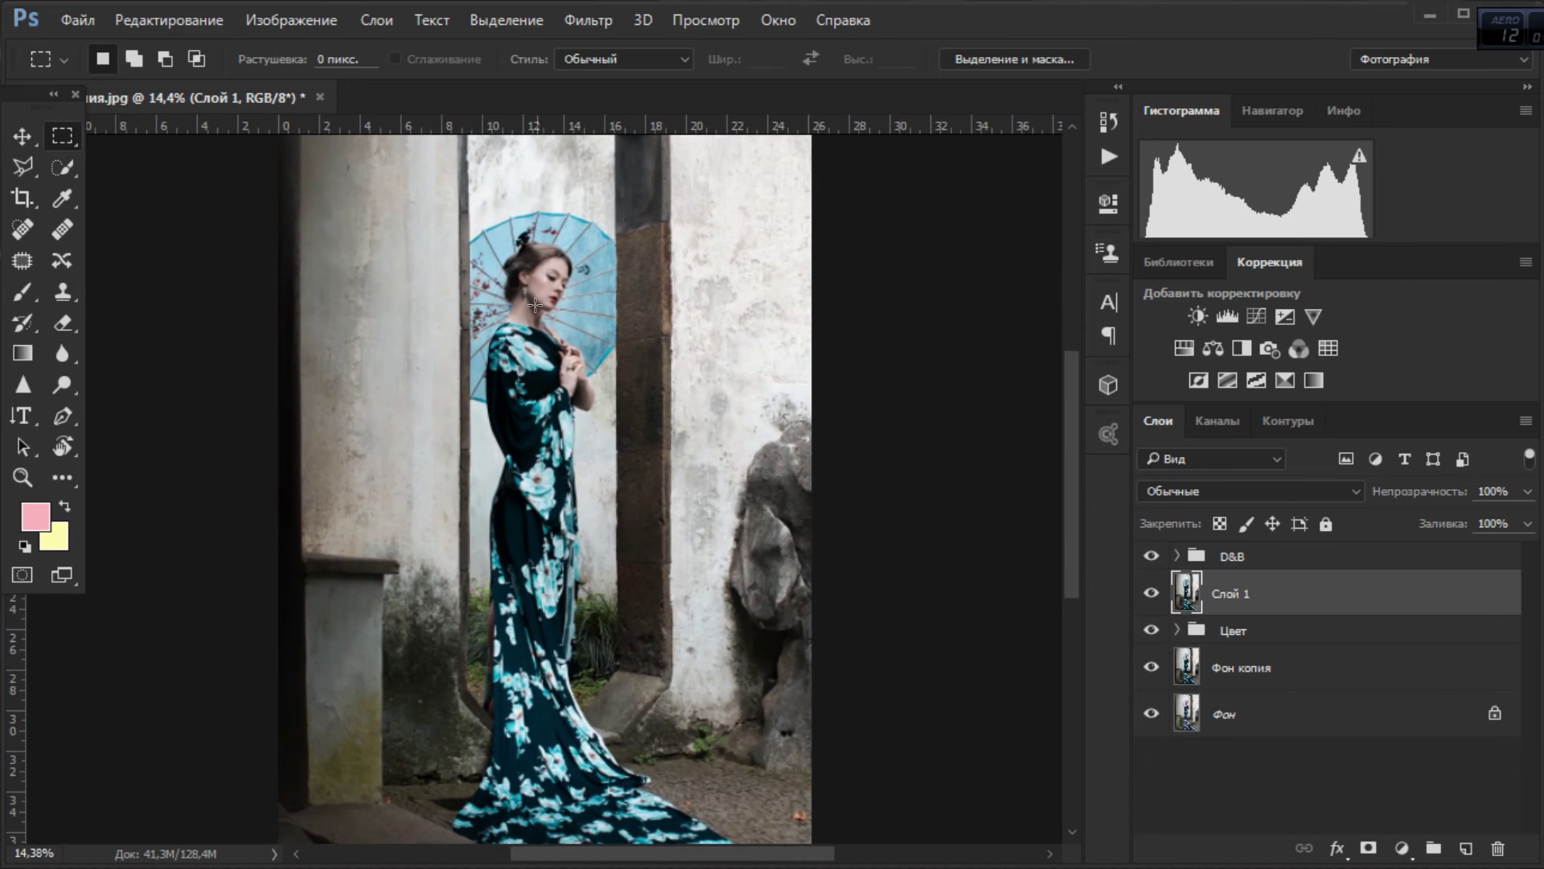
pyautogui.scroll(-1, 538, 305)
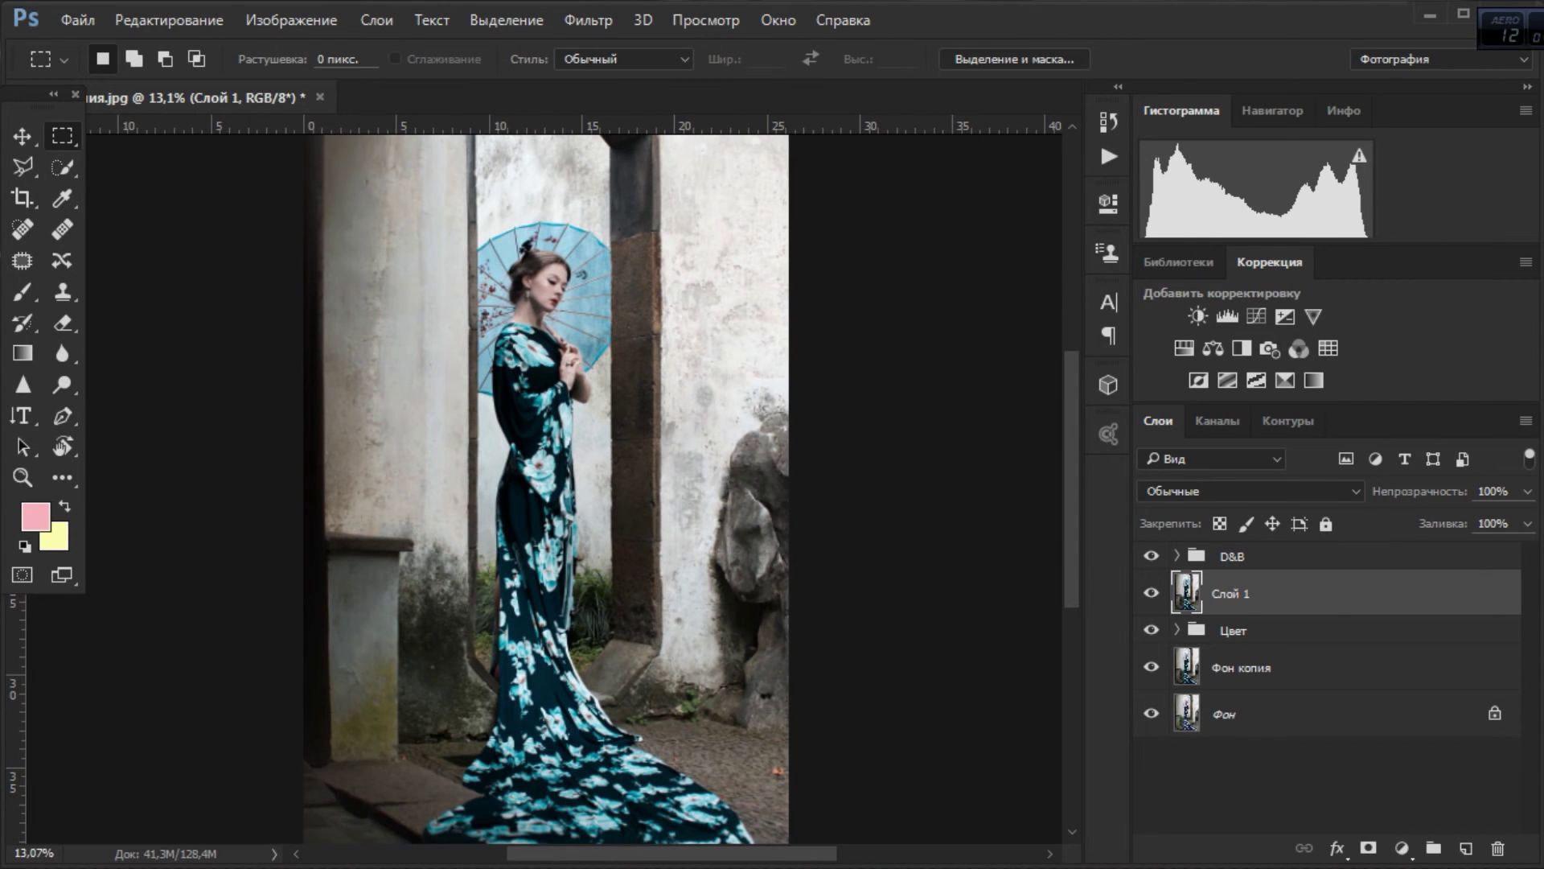
# Place the sakura tree image from Explorer, enlarged and shifted up-right to cover the photo.
pyautogui.hotkey('alt', 'Tab')
pyautogui.moveTo(1027, 756); pyautogui.dragTo(826, 442)
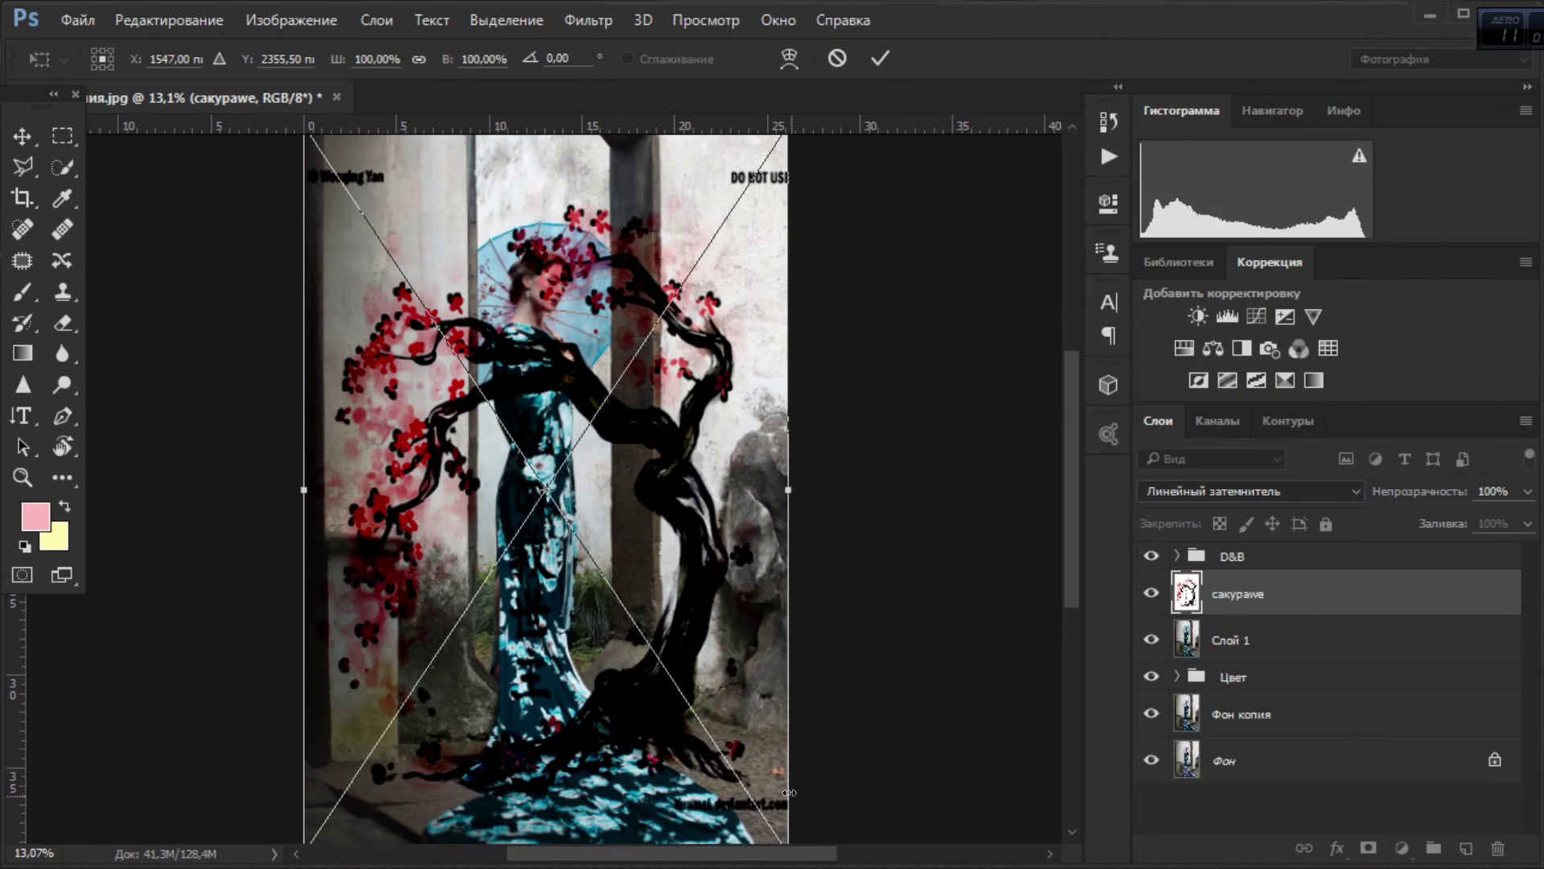
pyautogui.moveTo(789, 792); pyautogui.dragTo(862, 724)
pyautogui.scroll(-7, 804, 328)
pyautogui.moveTo(628, 630)
pyautogui.mouseDown()
pyautogui.moveTo(658, 411)
pyautogui.moveTo(687, 411)
pyautogui.moveTo(643, 437)
pyautogui.mouseUp()
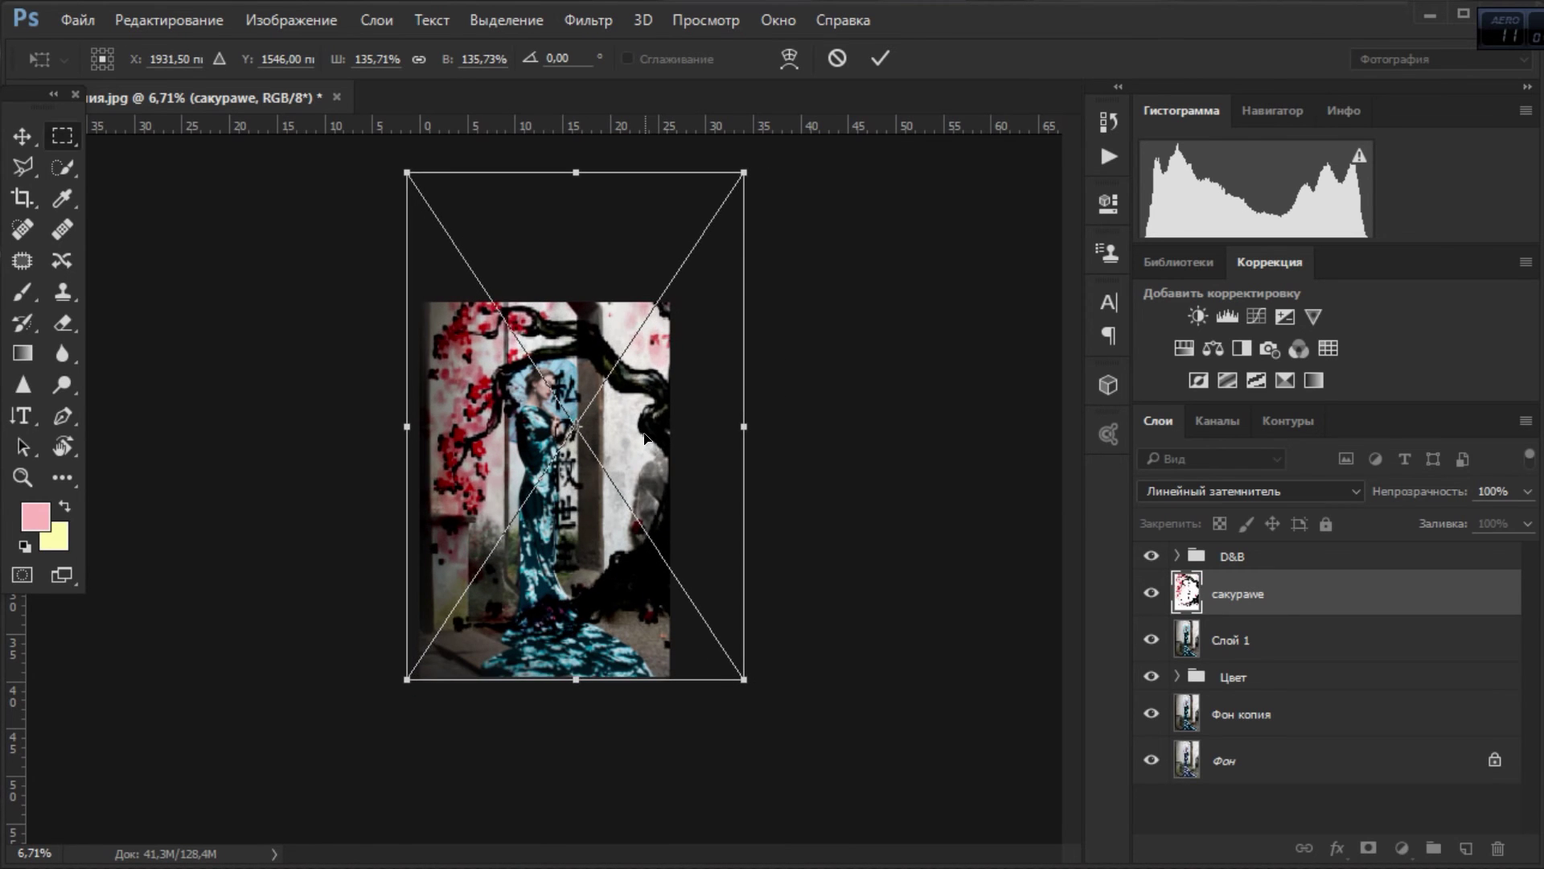
pyautogui.press('Return')
# Set the sakura layer's opacity to 63%.
pyautogui.press('6')
pyautogui.press('3')
pyautogui.press('b')
pyautogui.scroll(3, 597, 403)
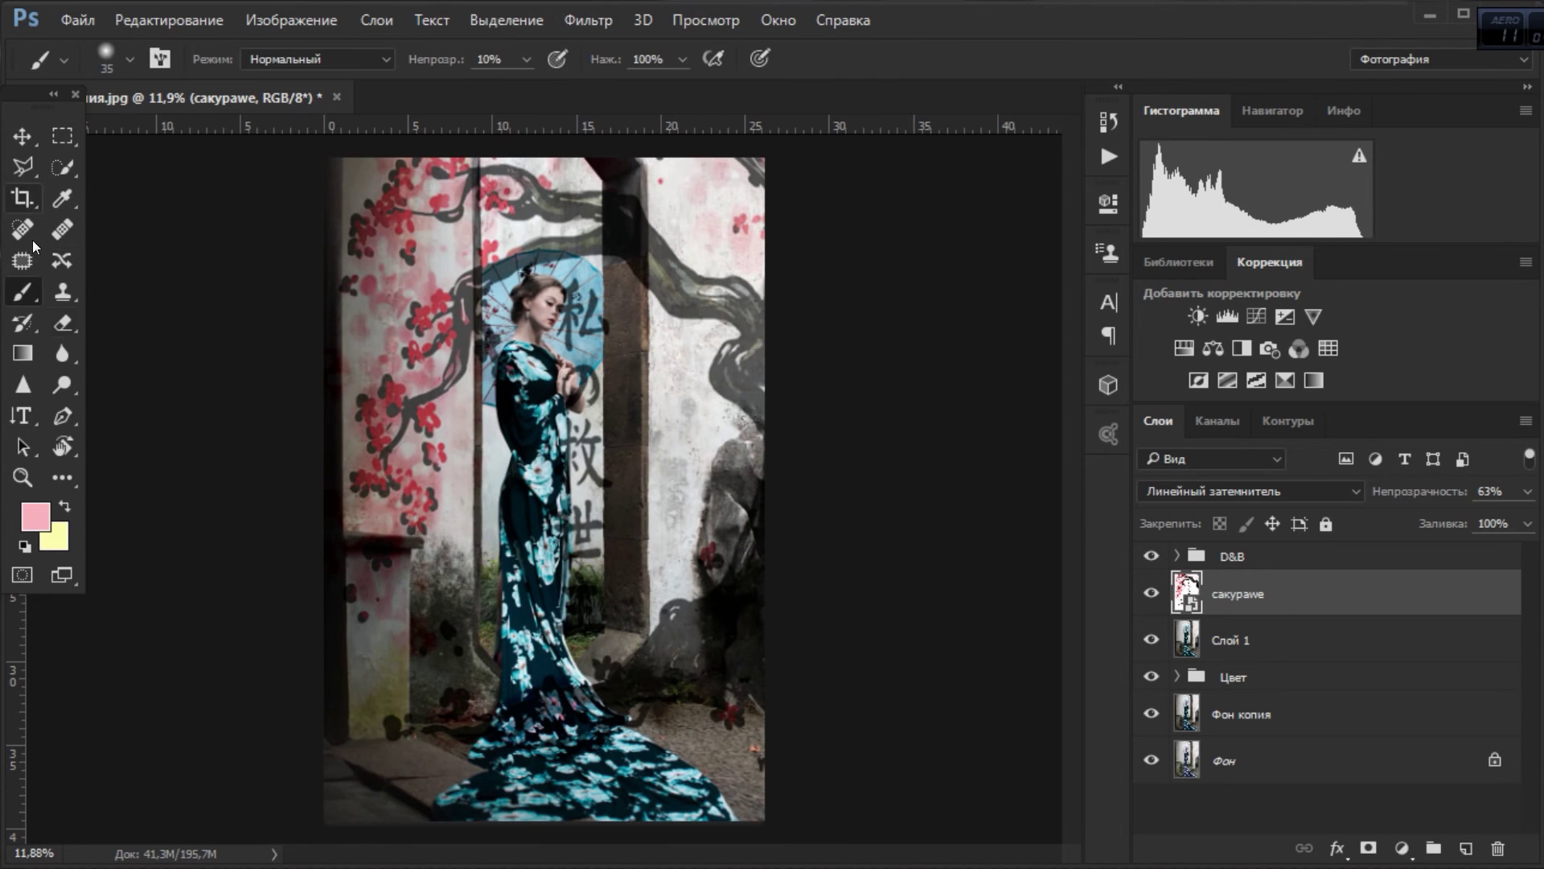
# With the Pen tool, trace an outline along the woman's neck, umbrella and the wall's top edge.
pyautogui.press('p')
pyautogui.scroll(5, 478, 608)
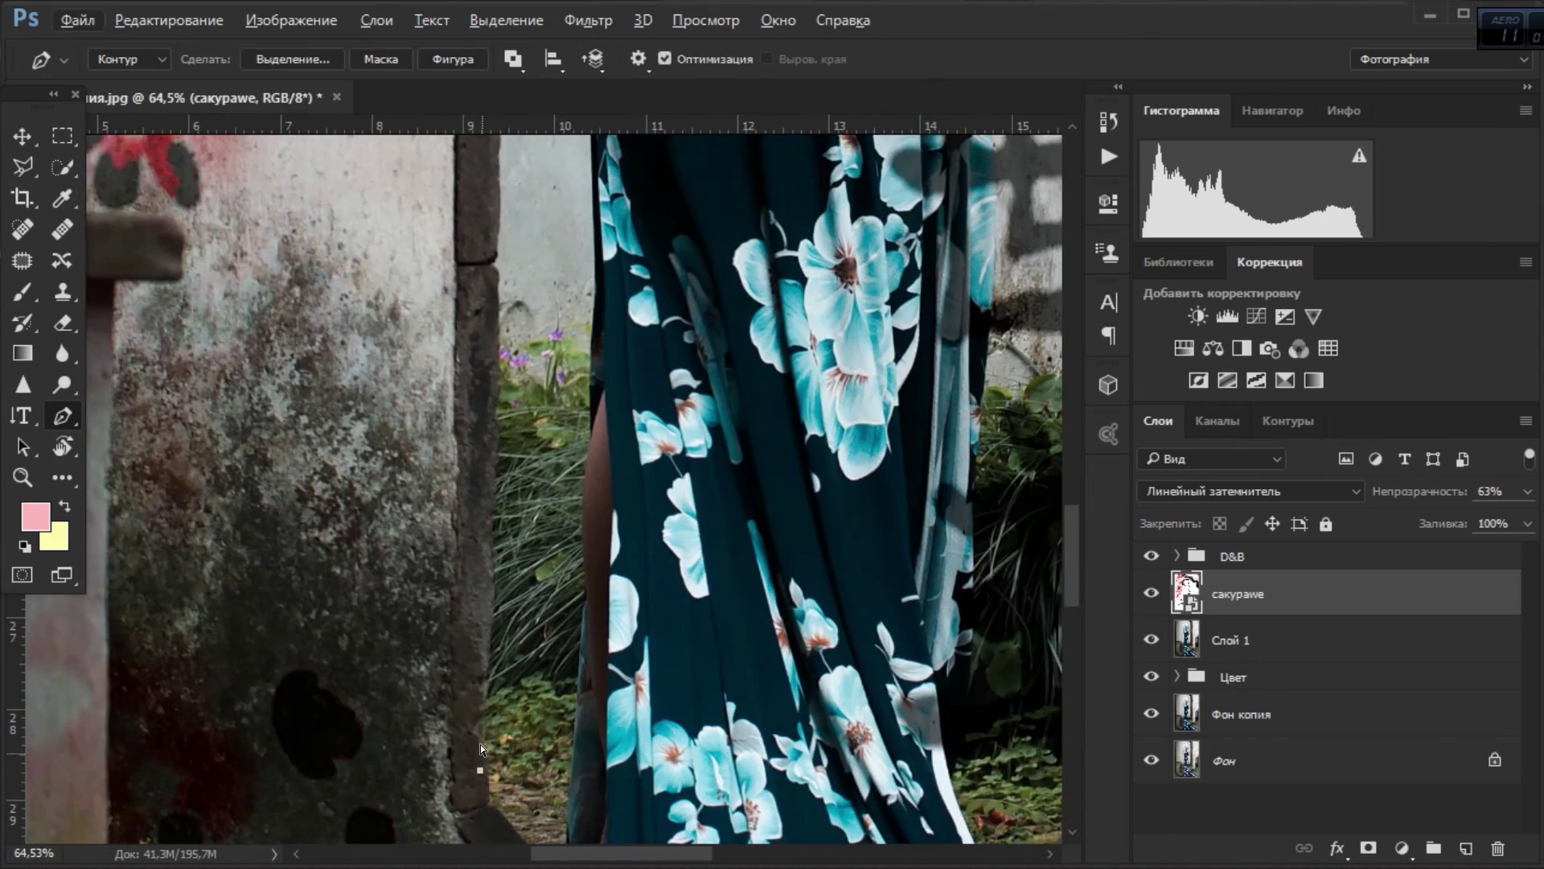
pyautogui.moveTo(494, 269); pyautogui.dragTo(483, 524)
pyautogui.scroll(2, 459, 445)
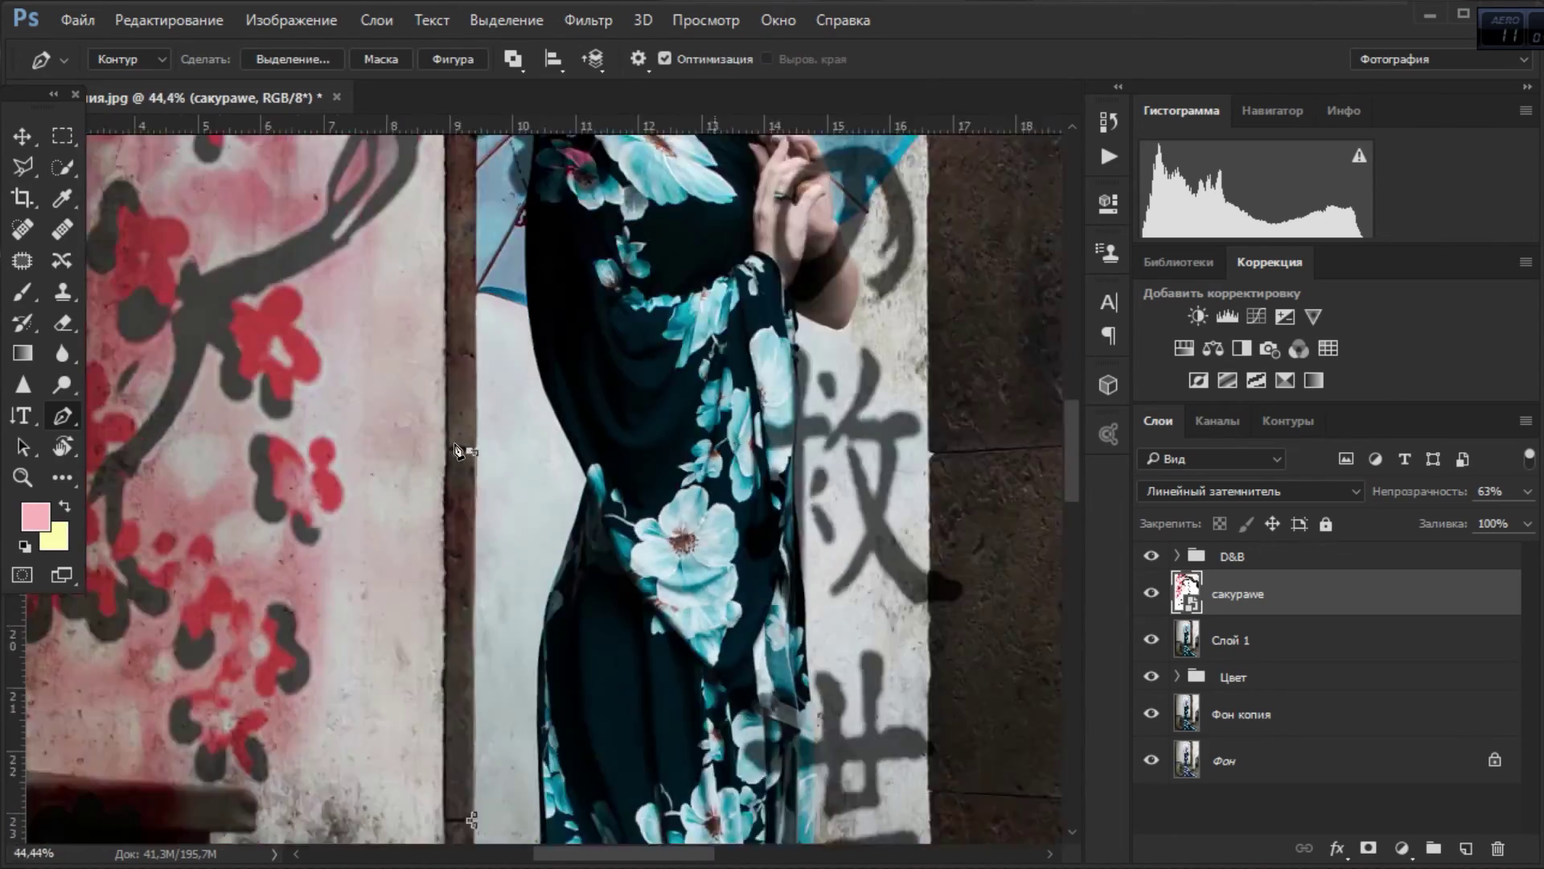
pyautogui.moveTo(444, 402); pyautogui.dragTo(465, 442)
pyautogui.scroll(-4, 465, 442)
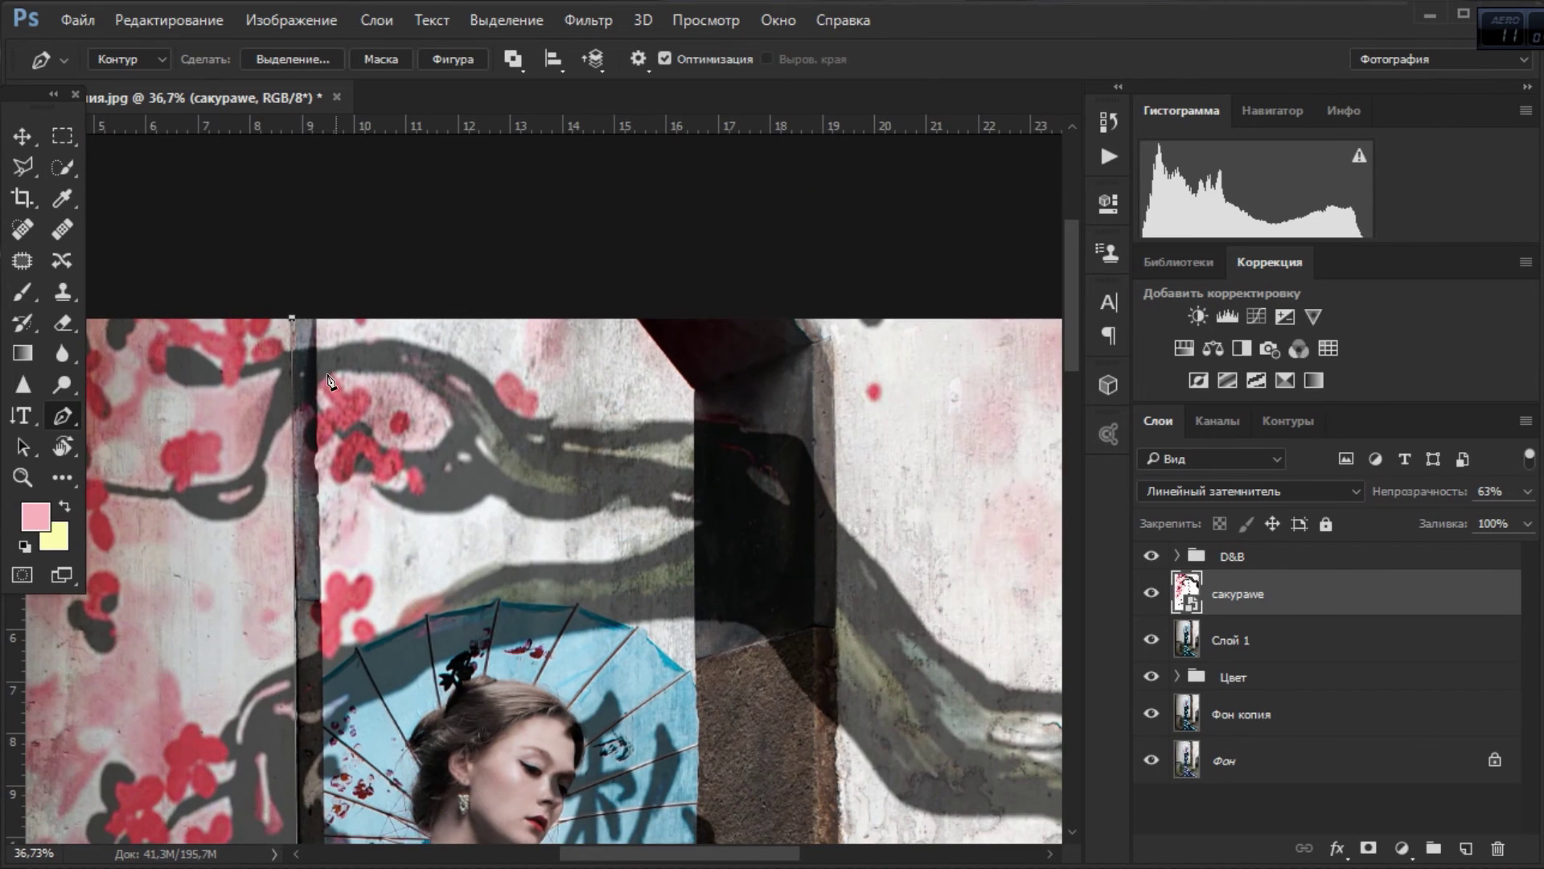
pyautogui.scroll(3, 317, 628)
pyautogui.scroll(1, 318, 627)
# Finish the outline along the pillar and figure, then mask the сакурawe layer to spare them.
pyautogui.scroll(-1, 322, 756)
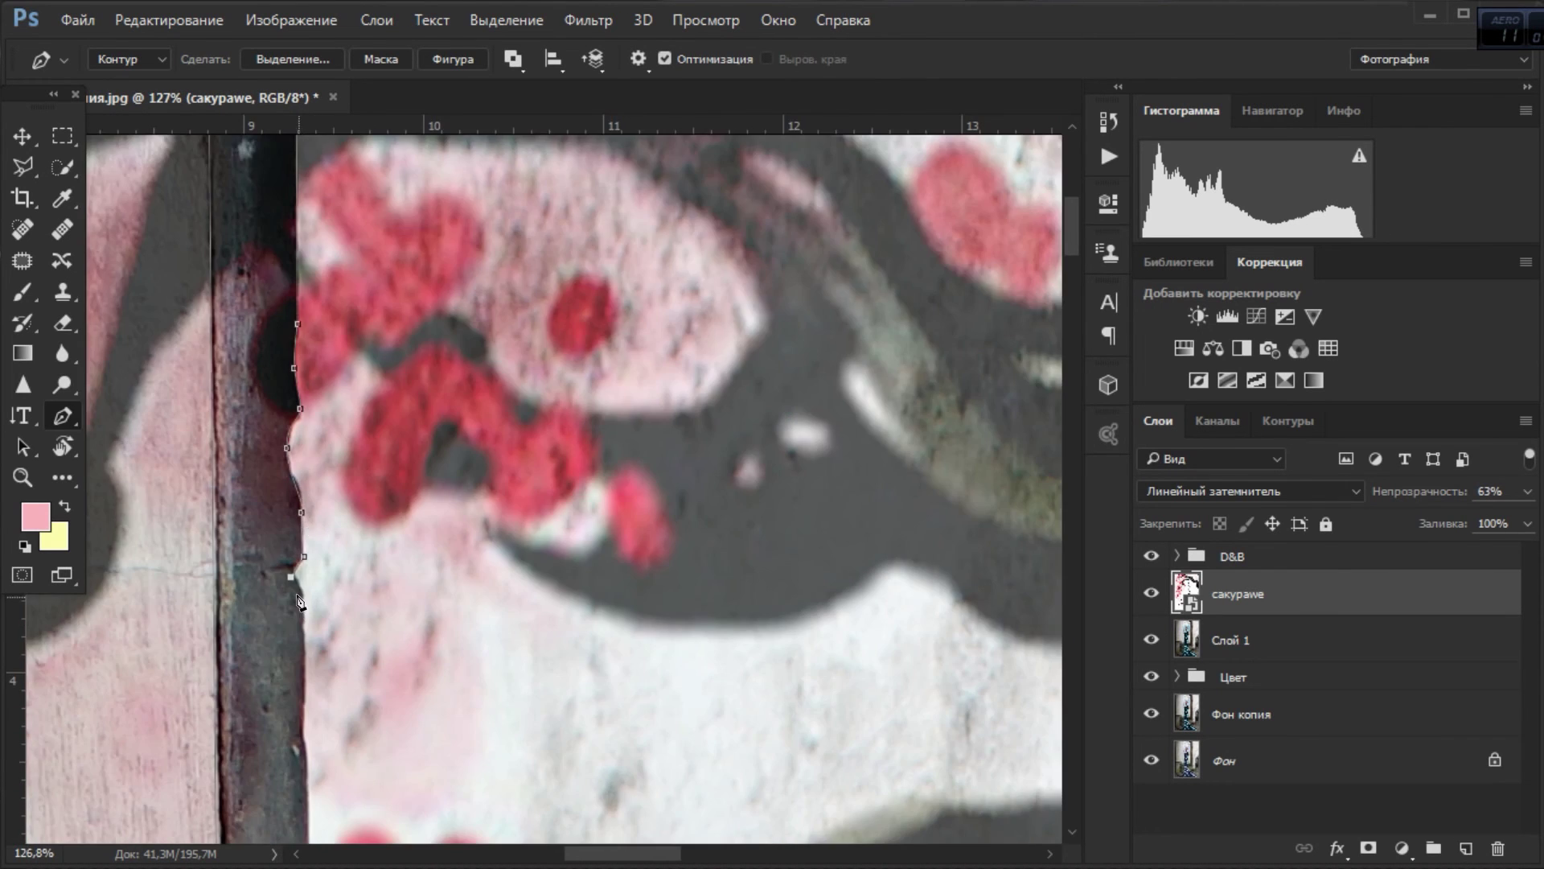
pyautogui.scroll(-1, 326, 660)
pyautogui.scroll(-1, 330, 595)
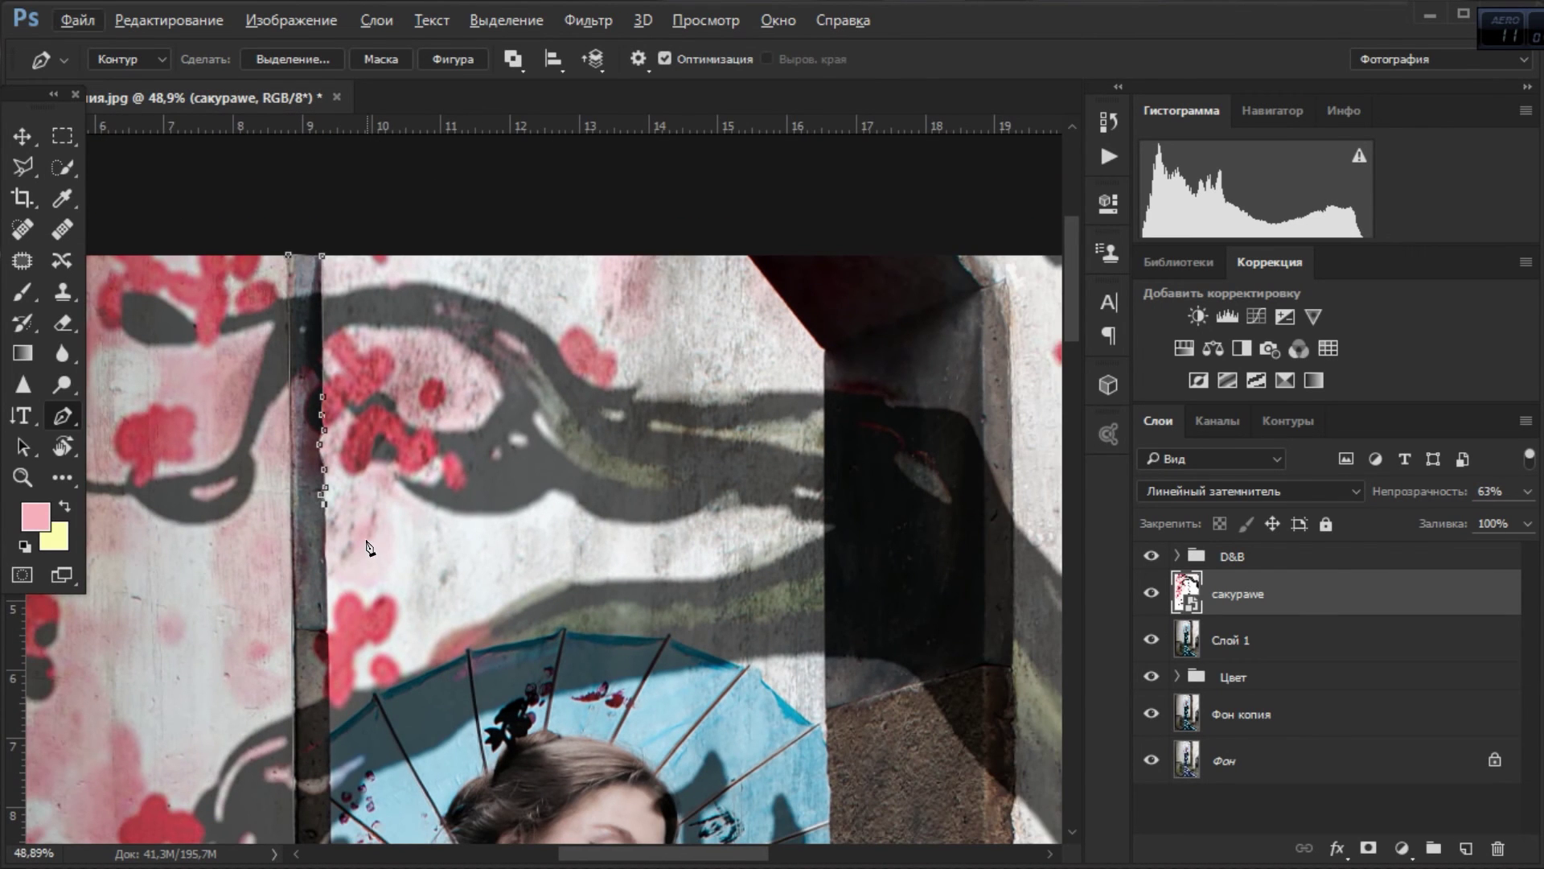
pyautogui.scroll(-5, 999, 283)
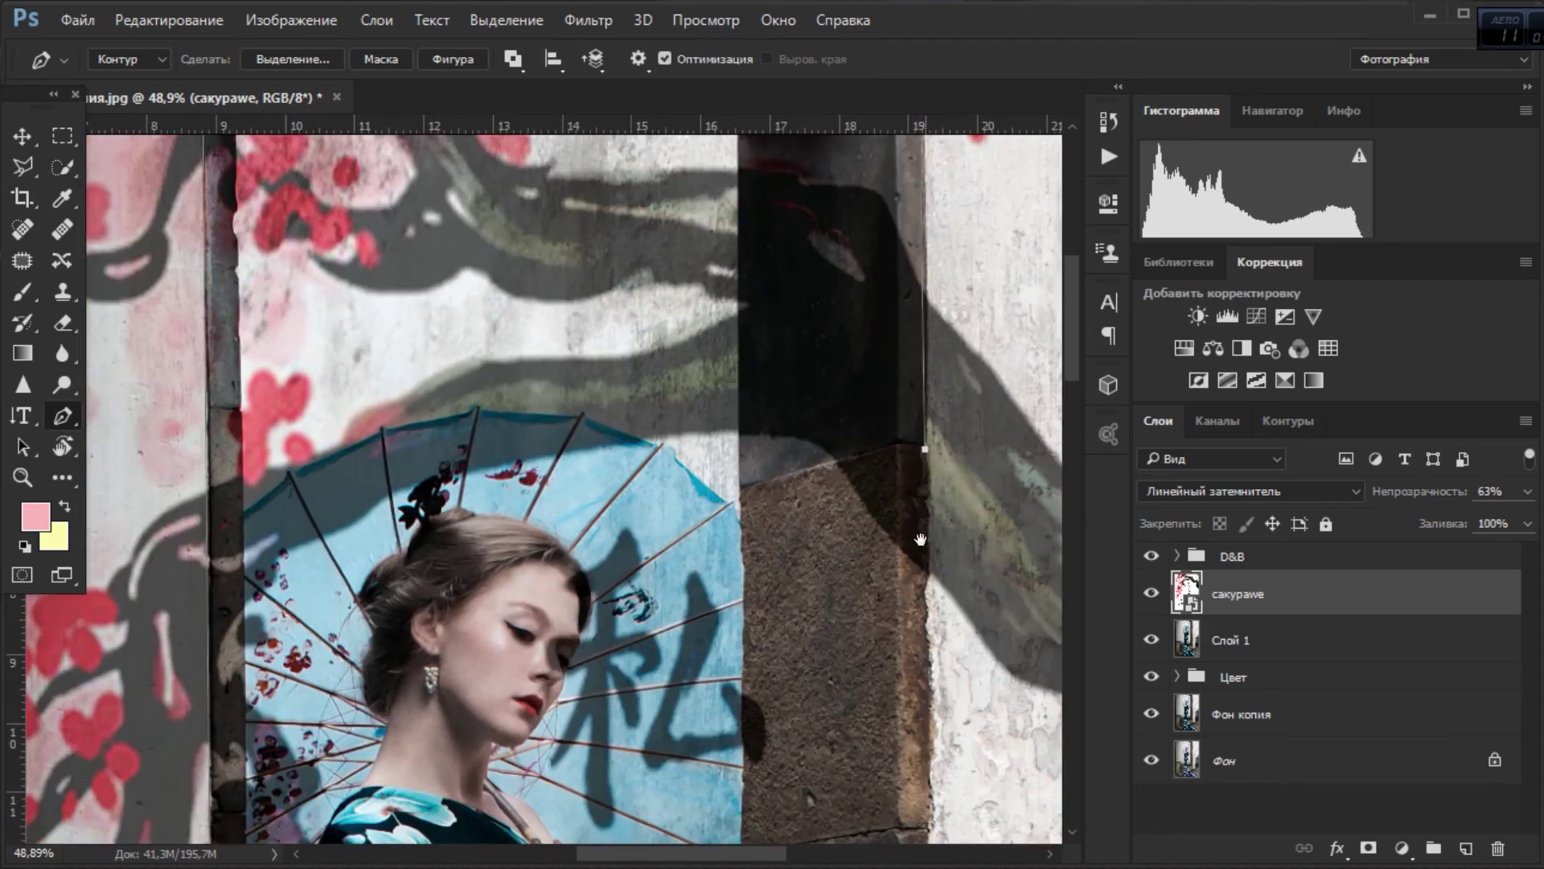
pyautogui.scroll(2, 793, 448)
pyautogui.moveTo(793, 448); pyautogui.dragTo(740, 515)
pyautogui.scroll(-3, 664, 566)
pyautogui.moveTo(664, 566); pyautogui.dragTo(848, 704)
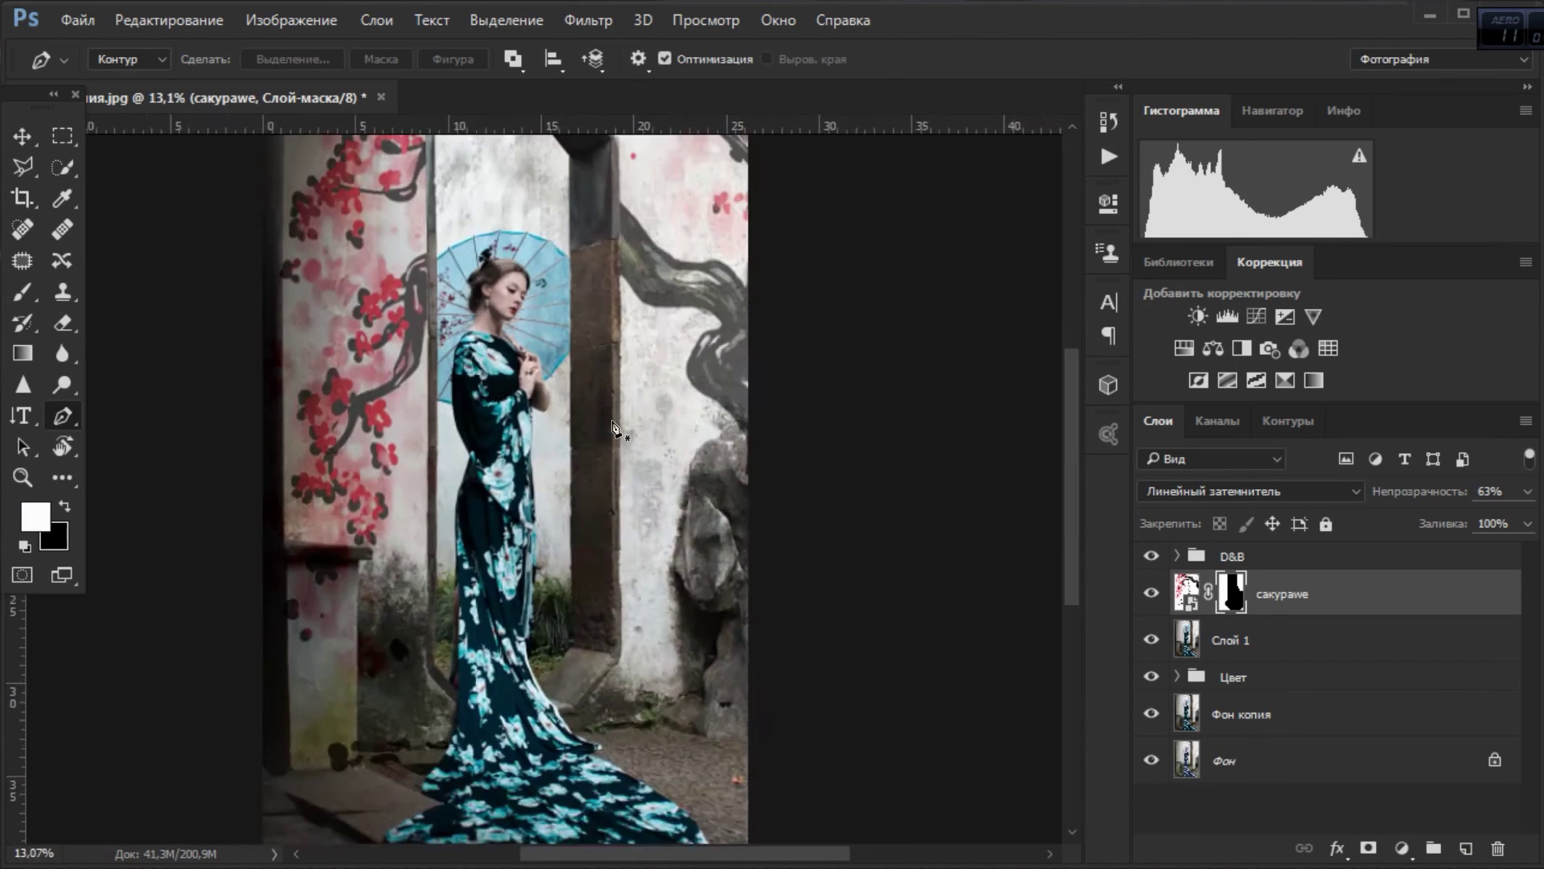
# Duplicate the masked сакурawe layer and mask out the dark overlay over the lower-right rock.
pyautogui.moveTo(1337, 595); pyautogui.dragTo(1304, 532)
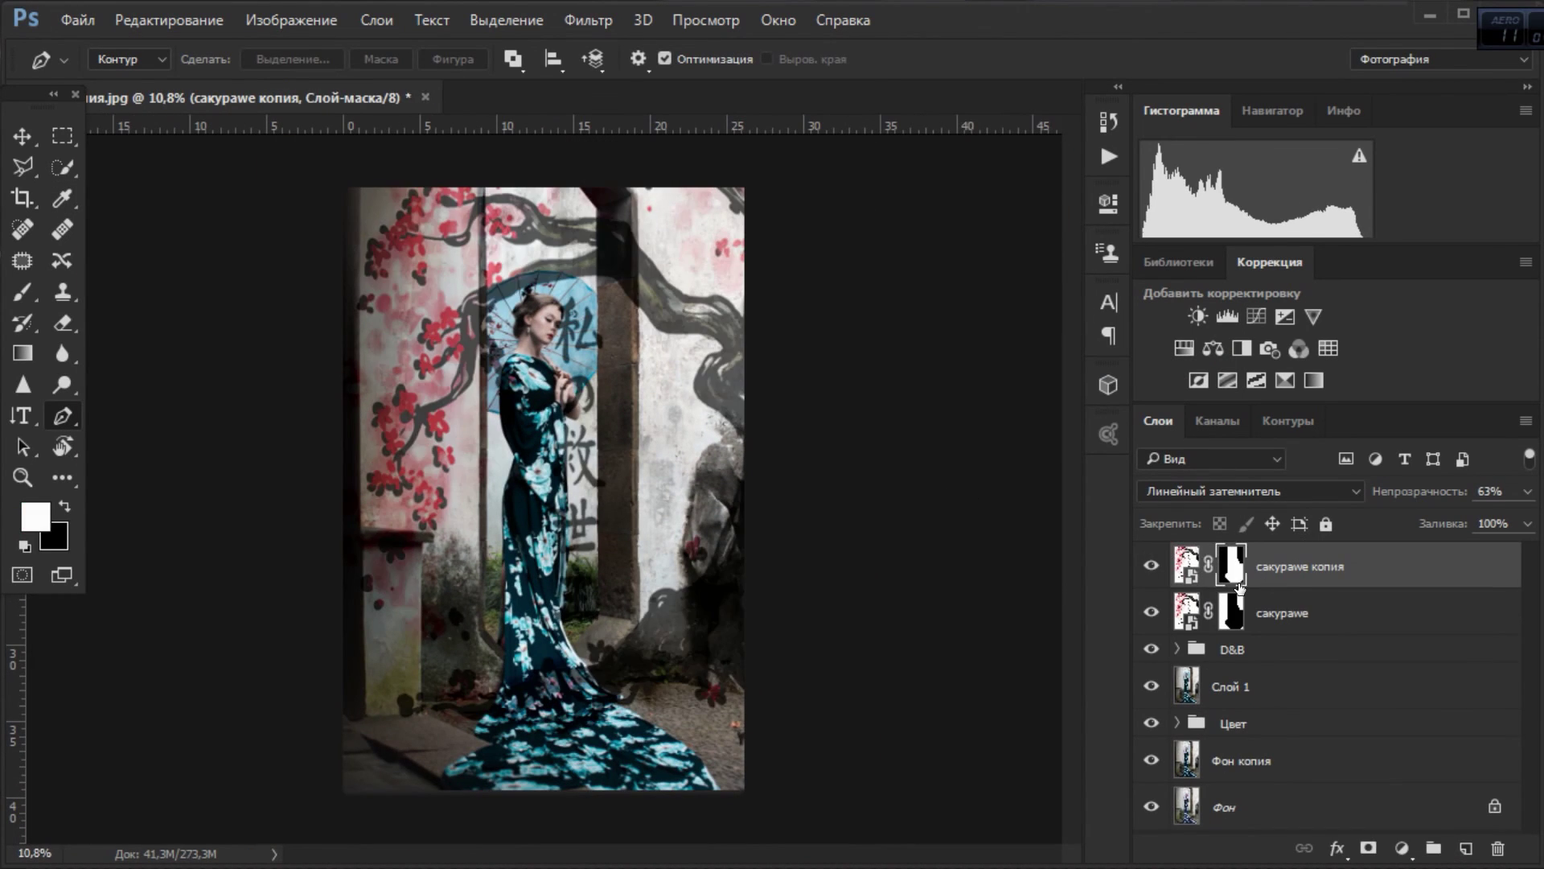
pyautogui.moveTo(573, 555); pyautogui.dragTo(658, 558)
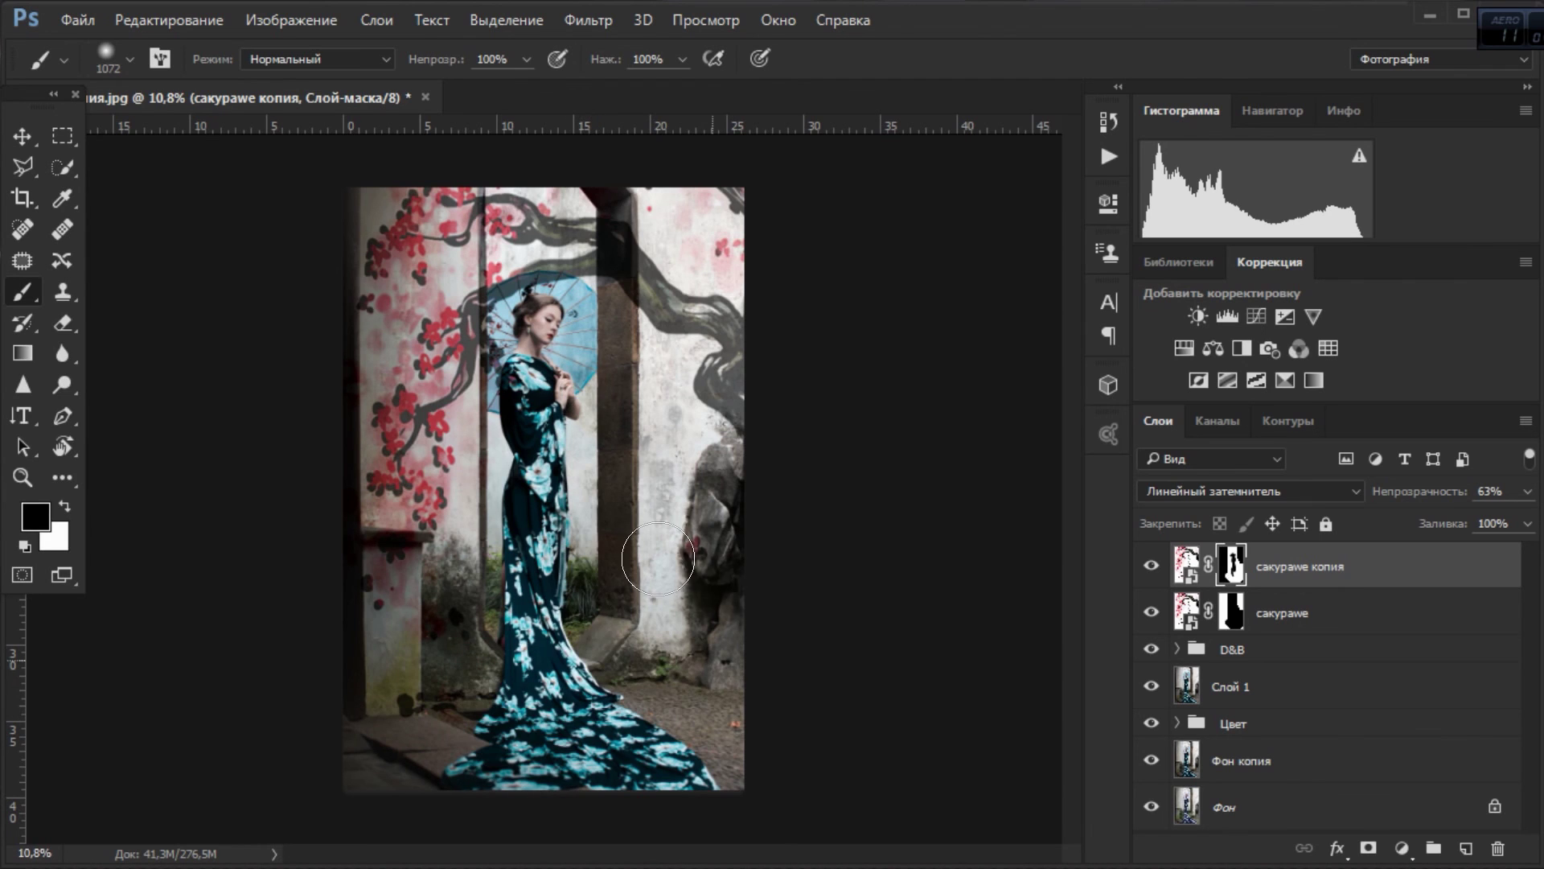
pyautogui.scroll(5, 549, 266)
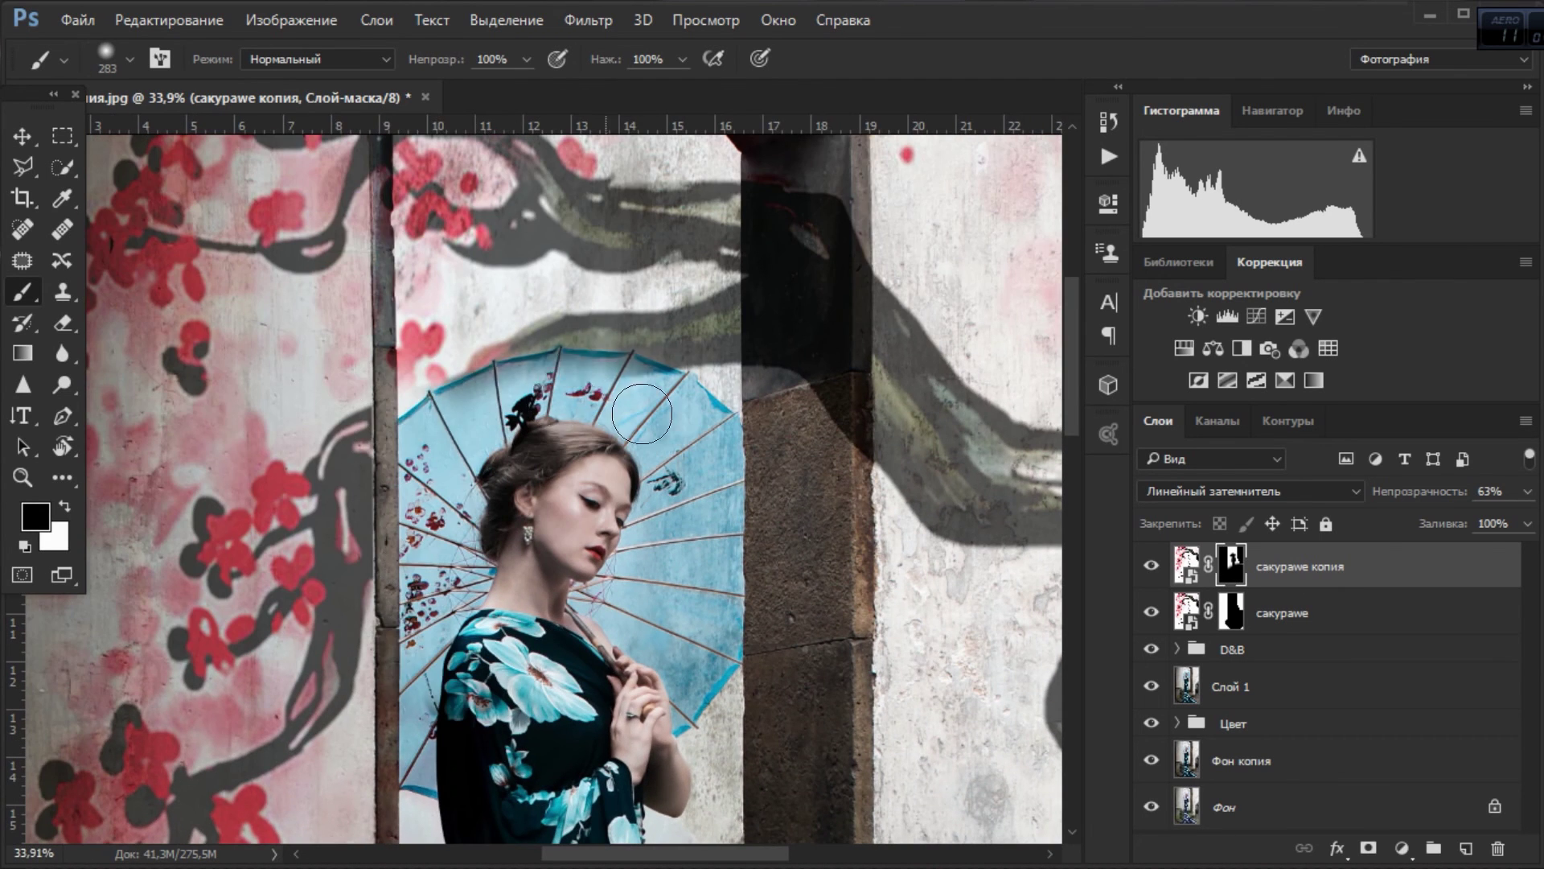
pyautogui.scroll(1, 416, 381)
pyautogui.press('x')
pyautogui.press('[')
pyautogui.press('[')
pyautogui.press('[')
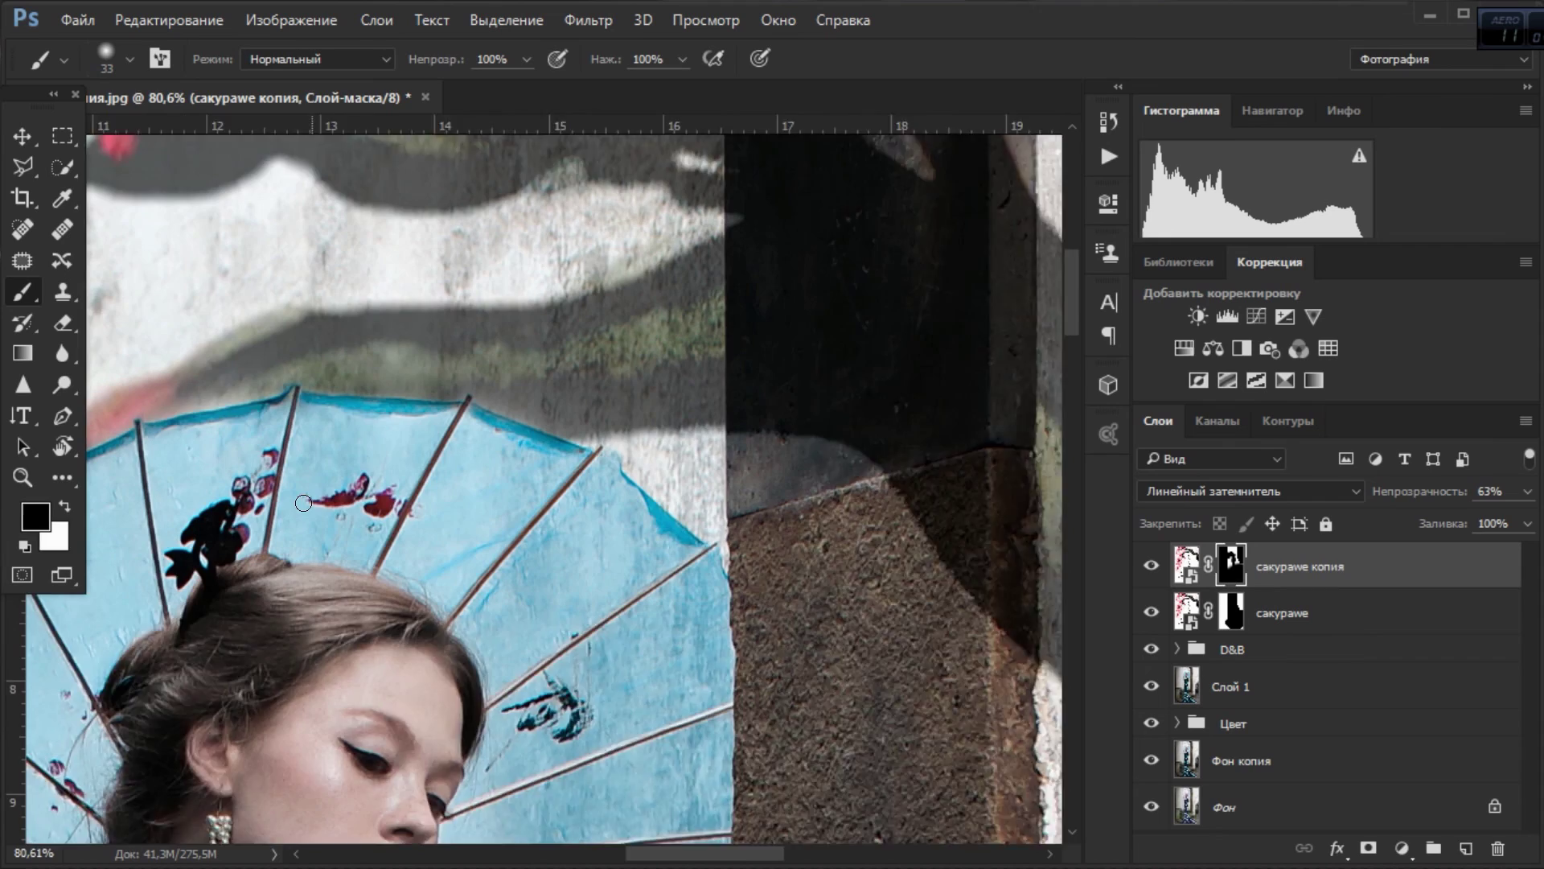
# Refine the copy's mask around the umbrella with a larger brush, swapping black and white.
pyautogui.scroll(-3, 304, 502)
pyautogui.scroll(-1, 303, 483)
pyautogui.scroll(2, 311, 362)
pyautogui.press('x')
pyautogui.press(']')
pyautogui.press(']')
pyautogui.press(']')
pyautogui.scroll(1, 312, 298)
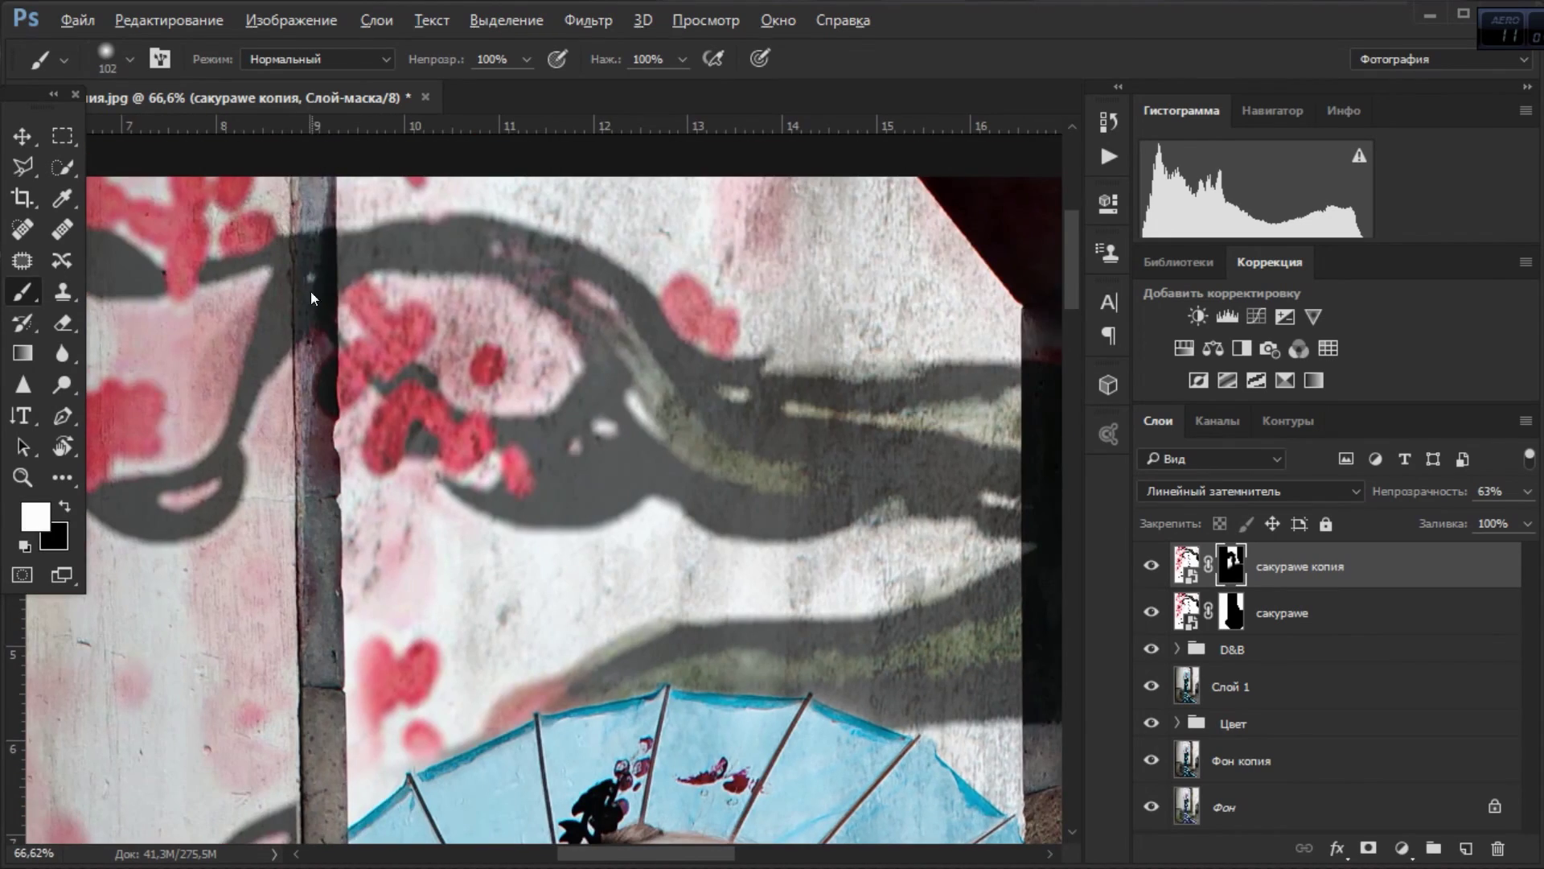
pyautogui.scroll(-2, 337, 644)
# Refine the mask along the pillar edge with a smaller brush, hiding and revealing the overlay.
pyautogui.press('x')
pyautogui.press('[')
pyautogui.press('[')
pyautogui.scroll(1, 644, 482)
pyautogui.scroll(2, 636, 414)
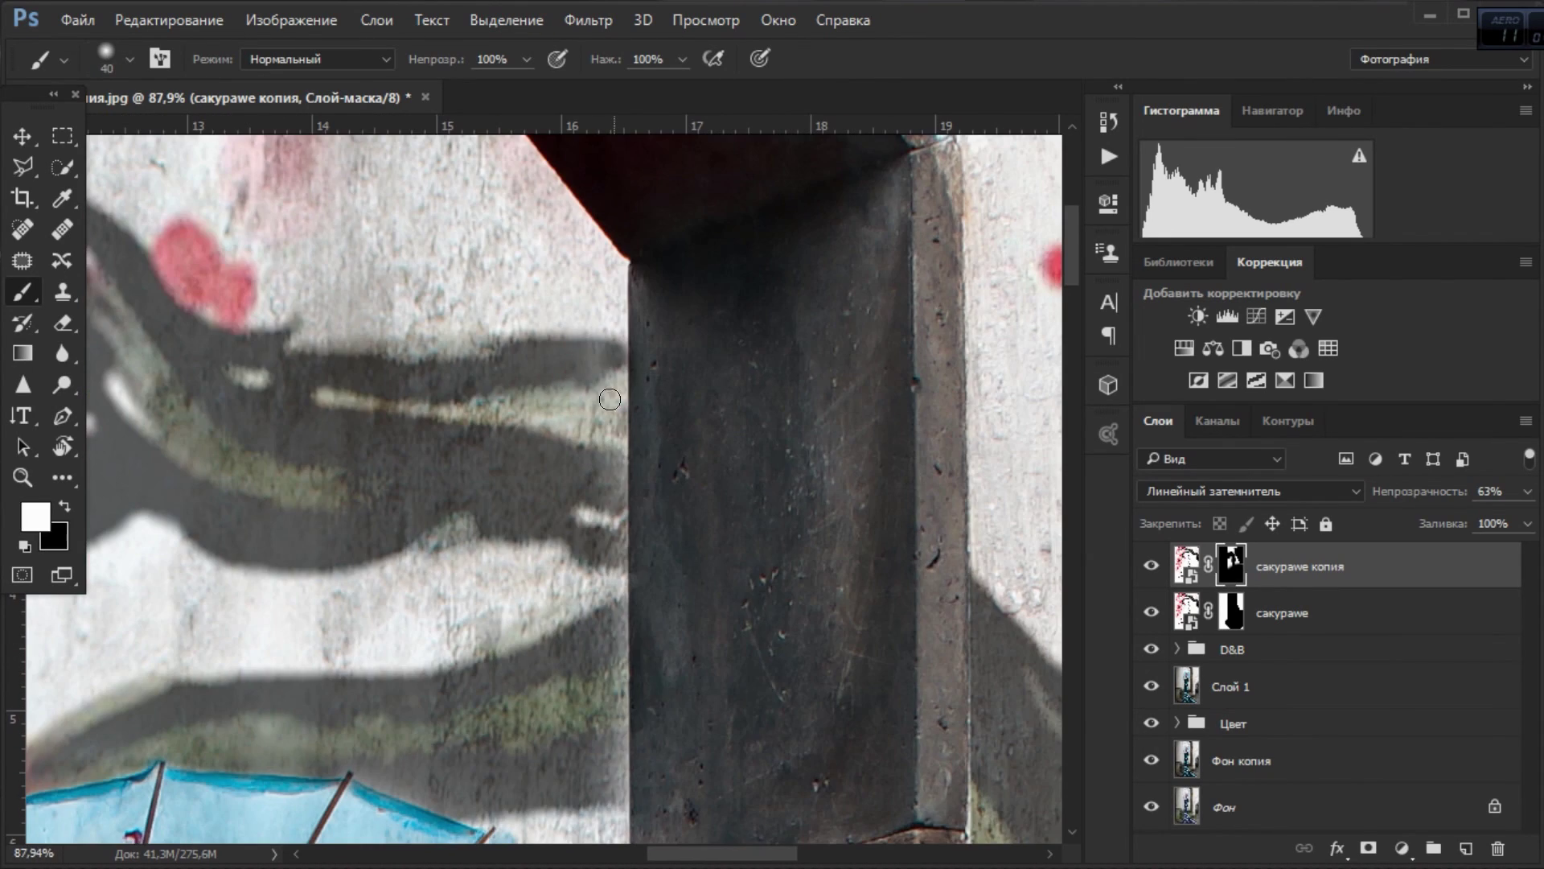
pyautogui.press('x')
pyautogui.scroll(-3, 643, 651)
pyautogui.scroll(-2, 644, 563)
pyautogui.scroll(3, 590, 285)
pyautogui.scroll(-4, 590, 285)
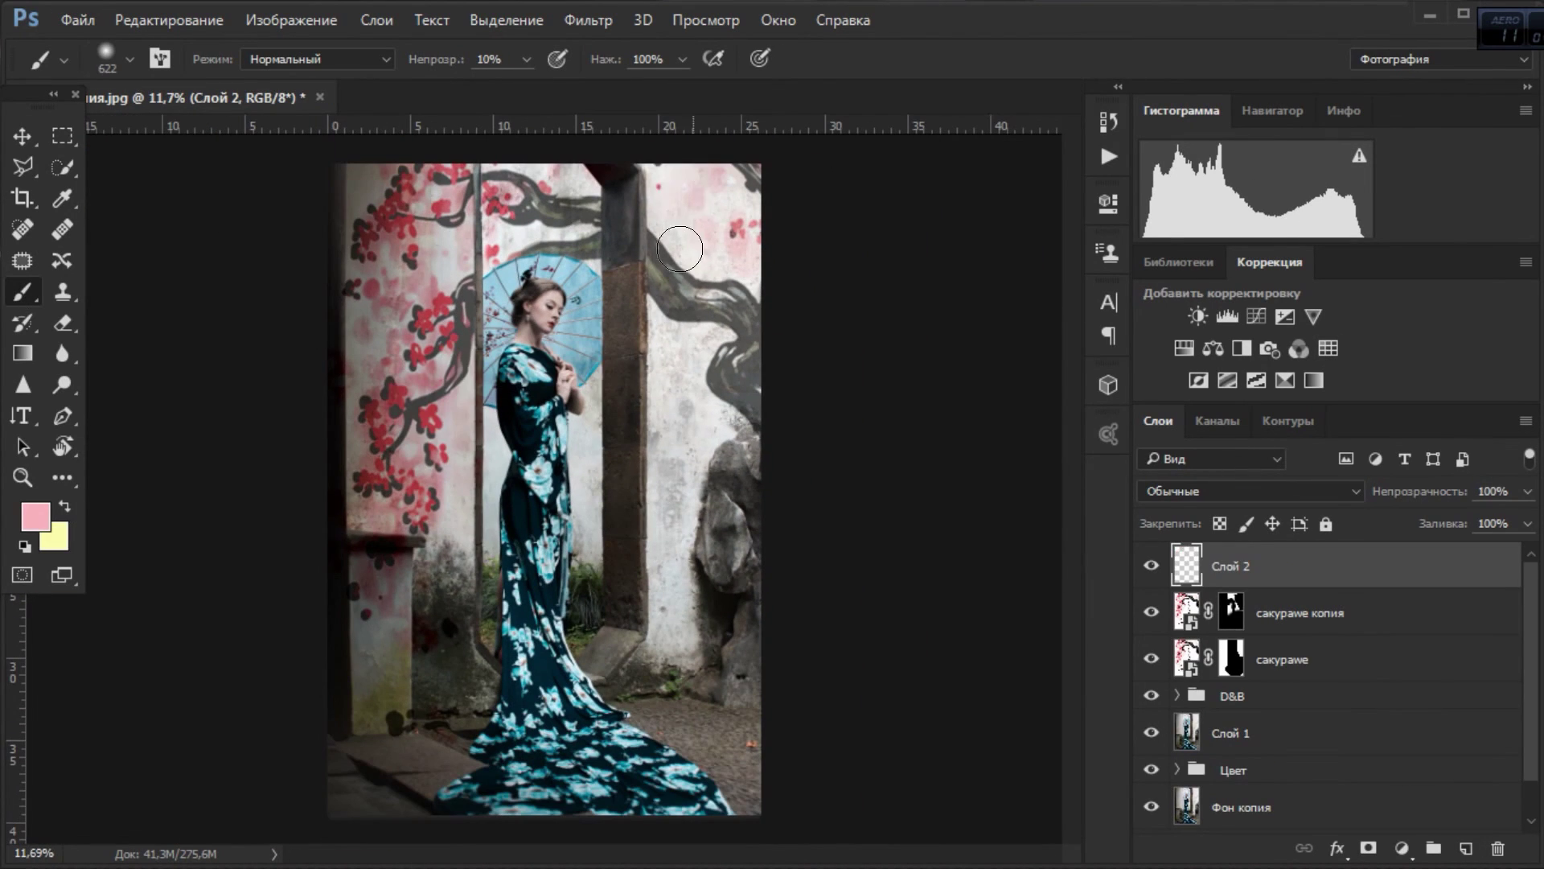
pyautogui.scroll(1, 649, 258)
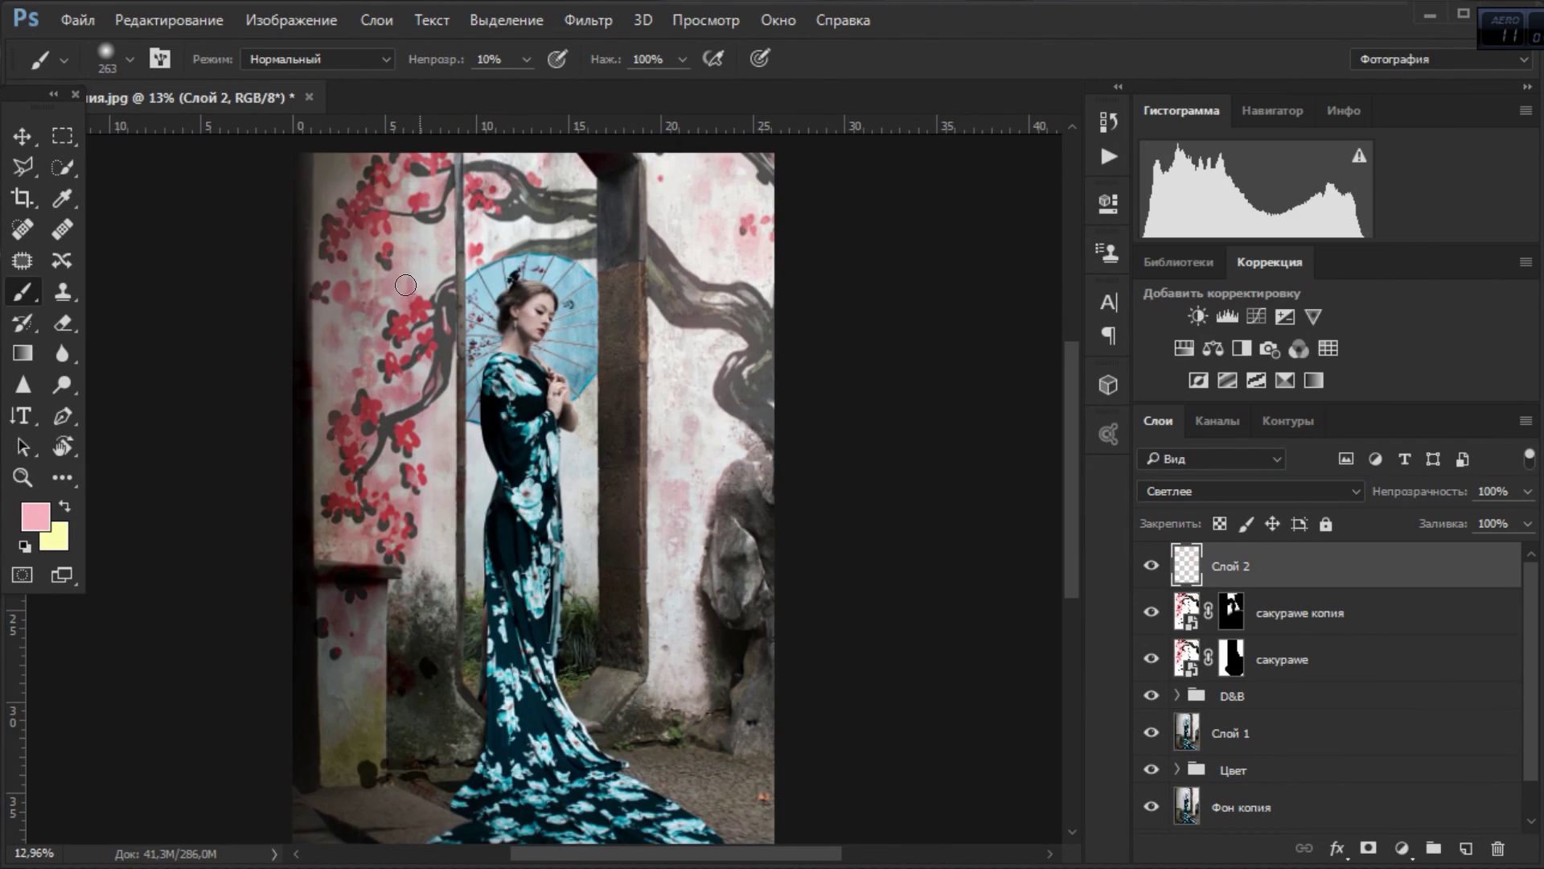
pyautogui.scroll(-2, 515, 321)
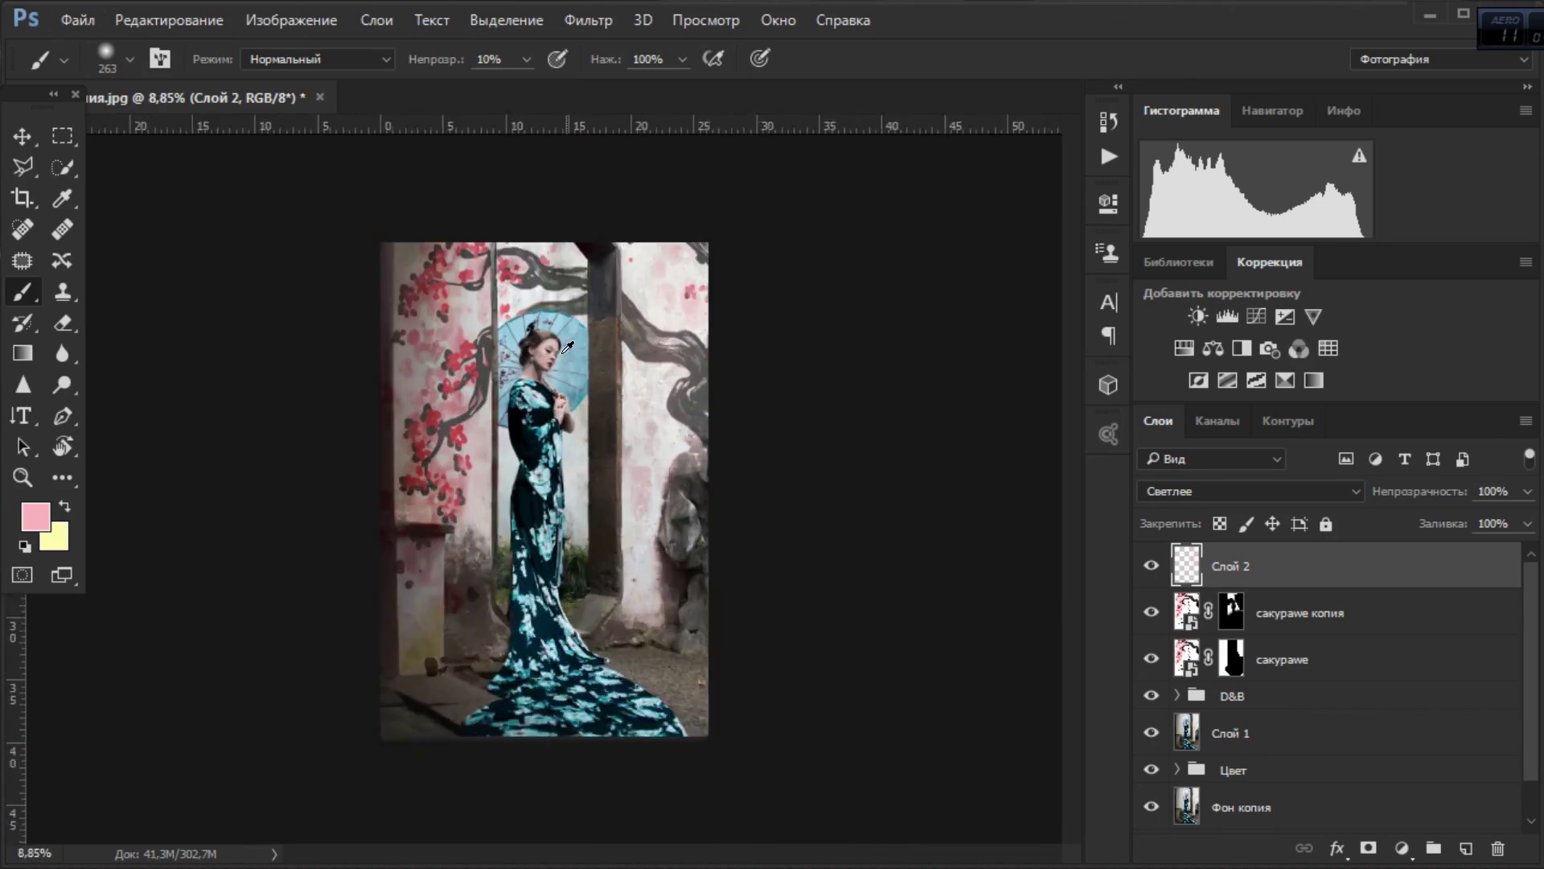
pyautogui.scroll(5, 523, 297)
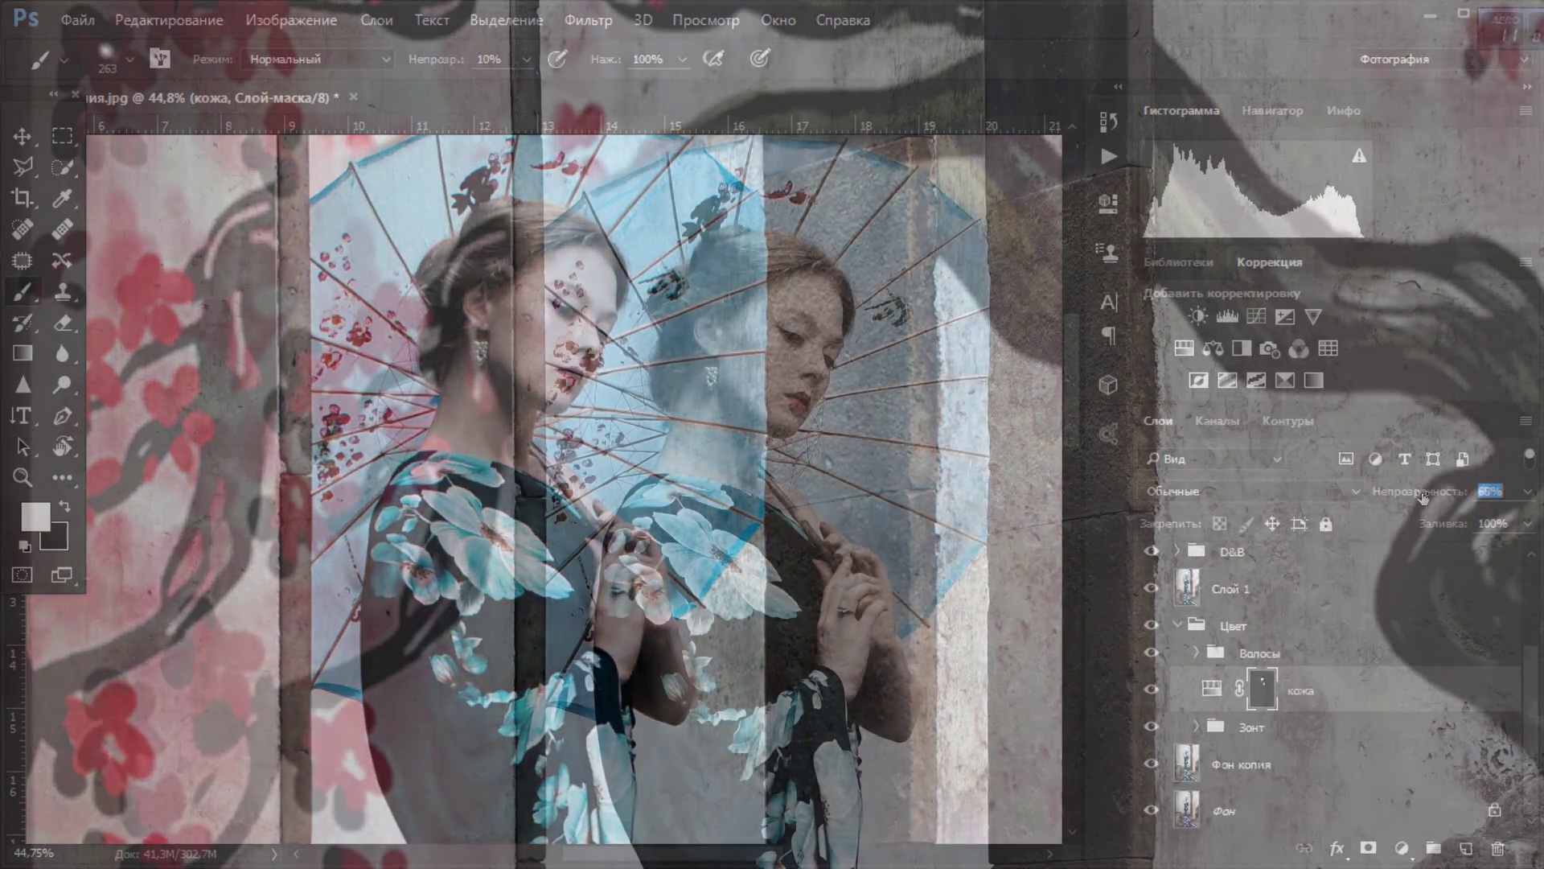